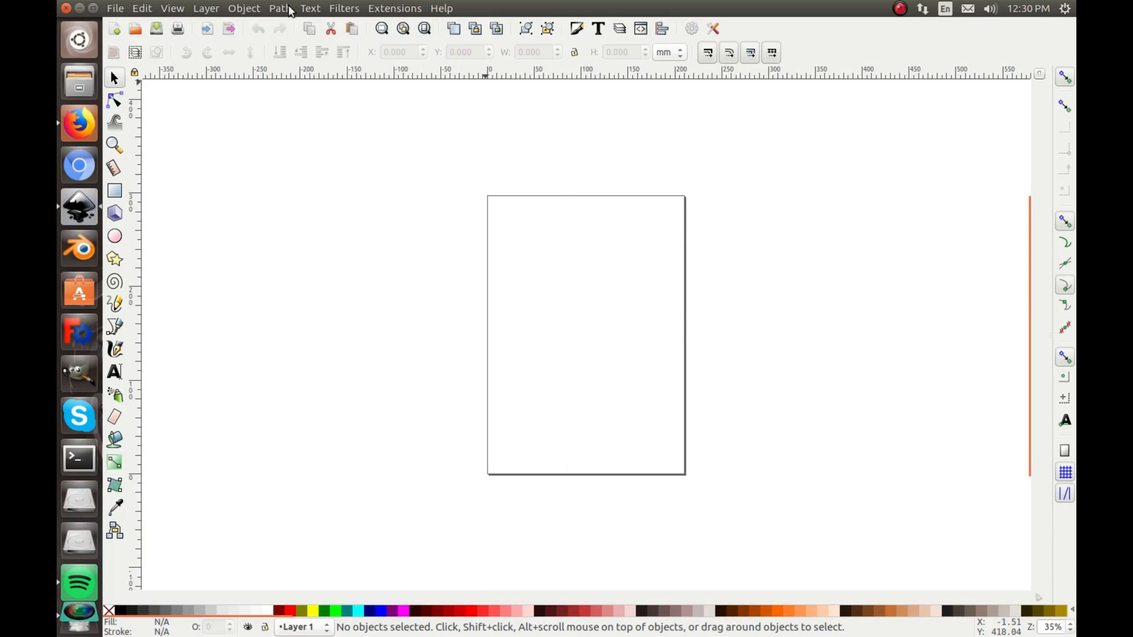
- Browse the File, Edit and View menus and close them without choosing a command
click(128, 9)
click(172, 8)
click(208, 10)
click(277, 8)
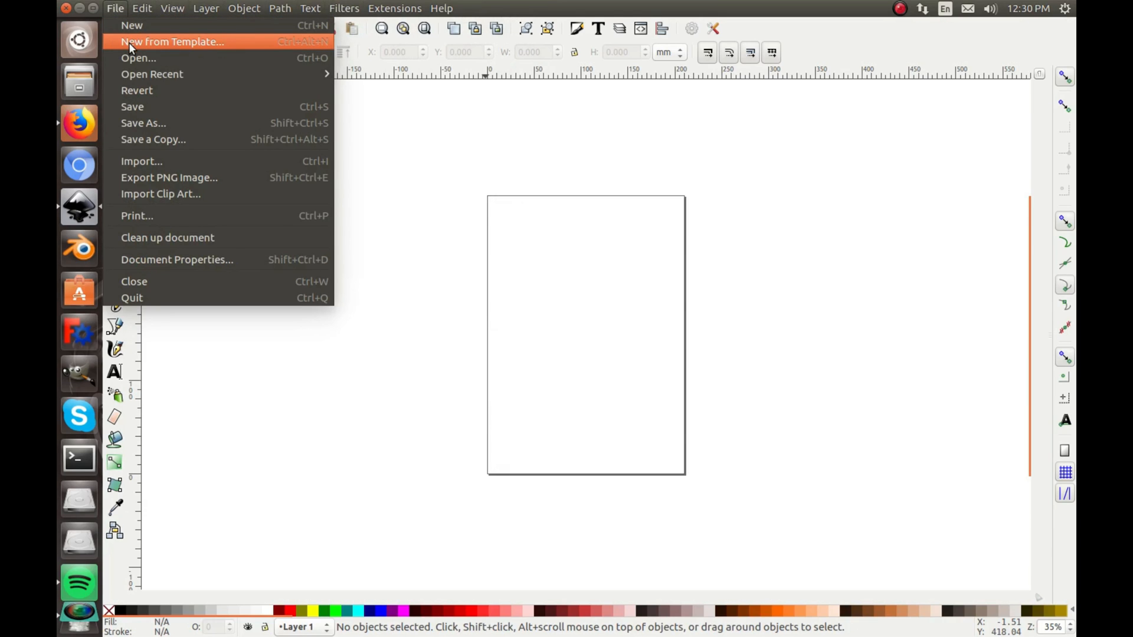
click(132, 58)
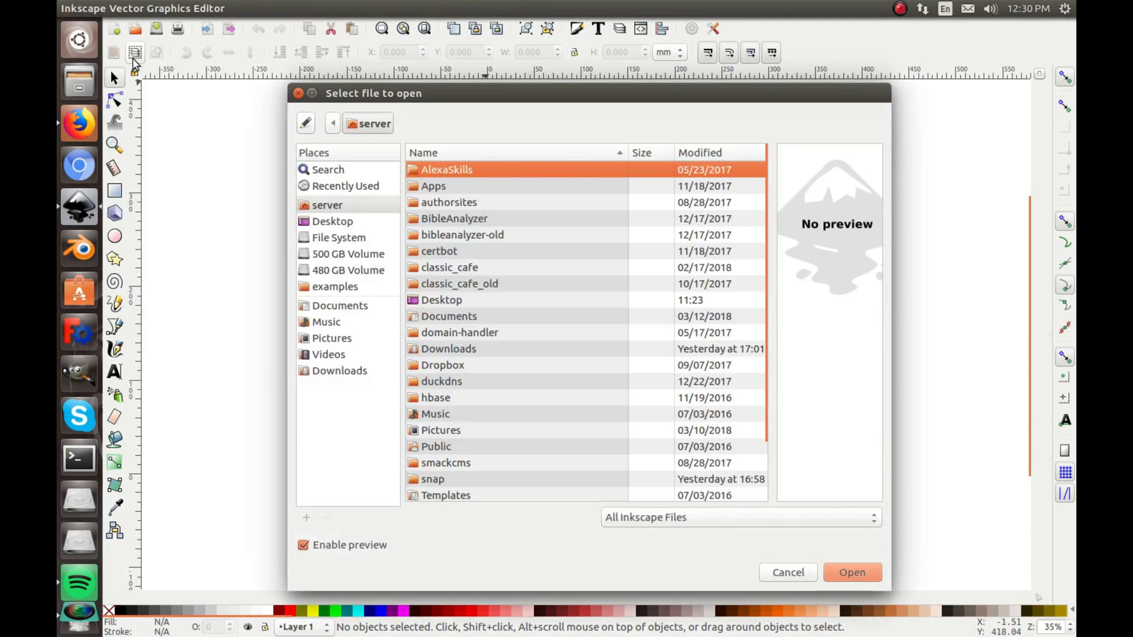
click(291, 89)
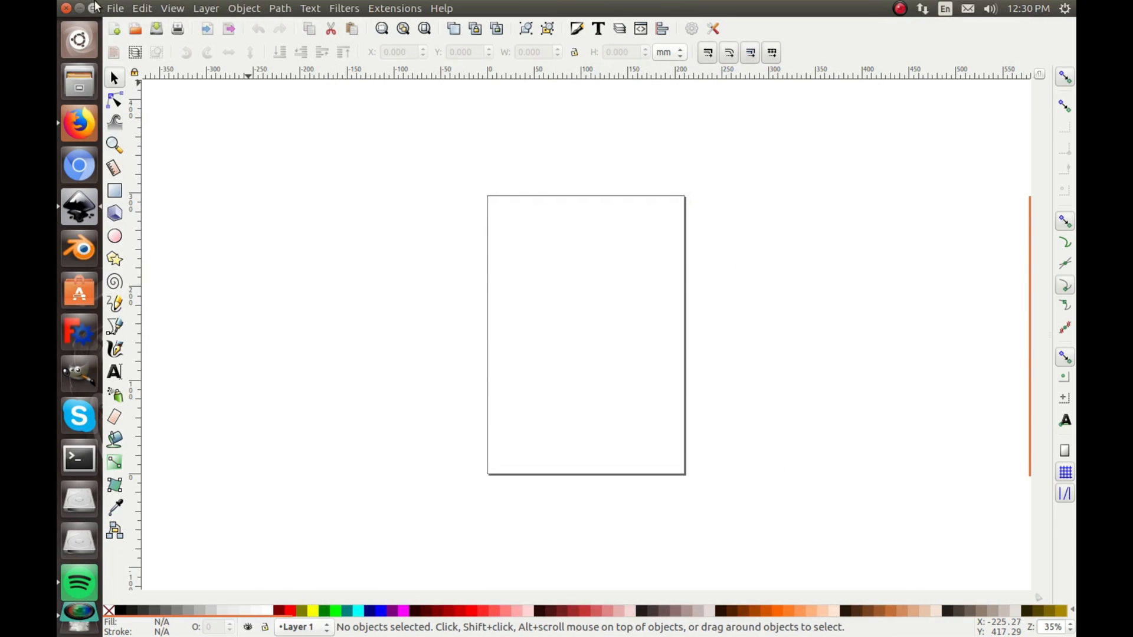
click(115, 8)
mouse_move(152, 75)
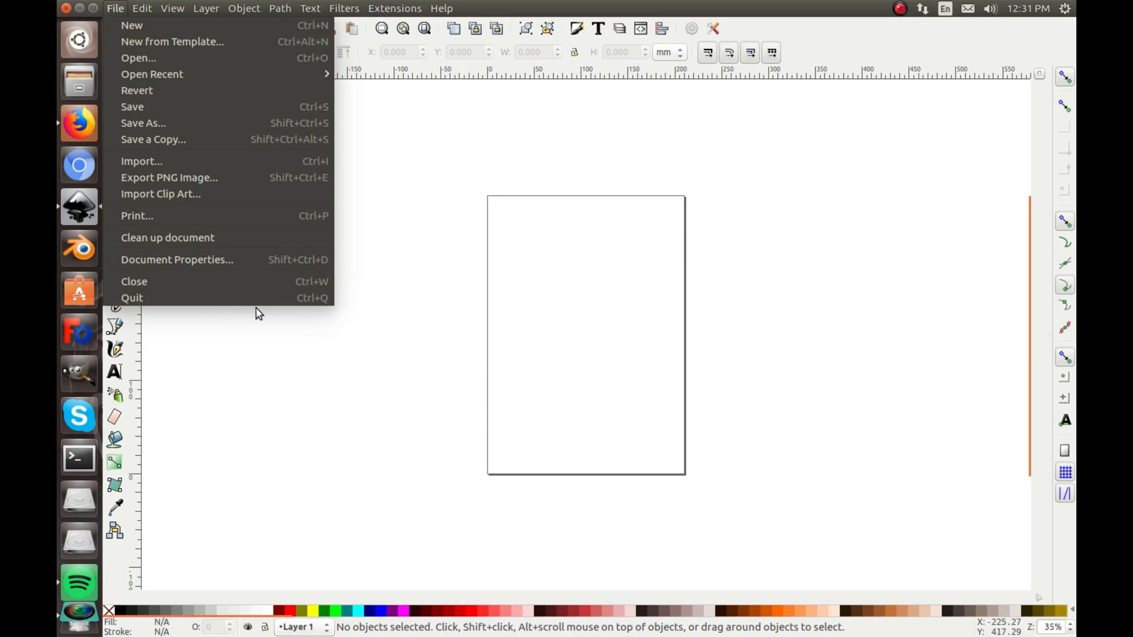
click(248, 331)
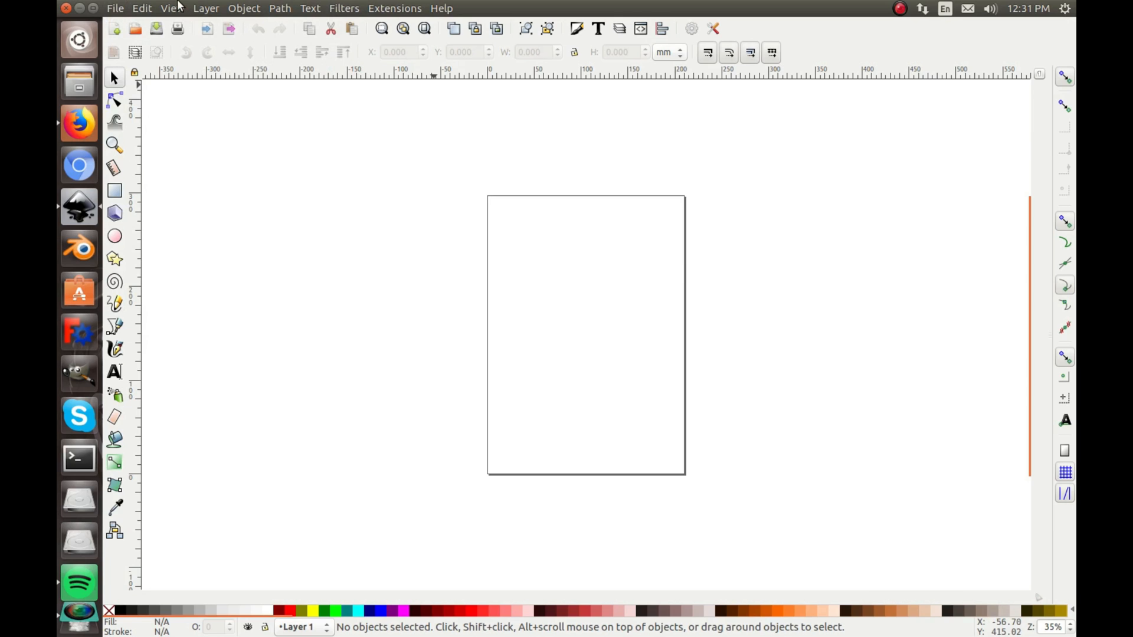
click(151, 7)
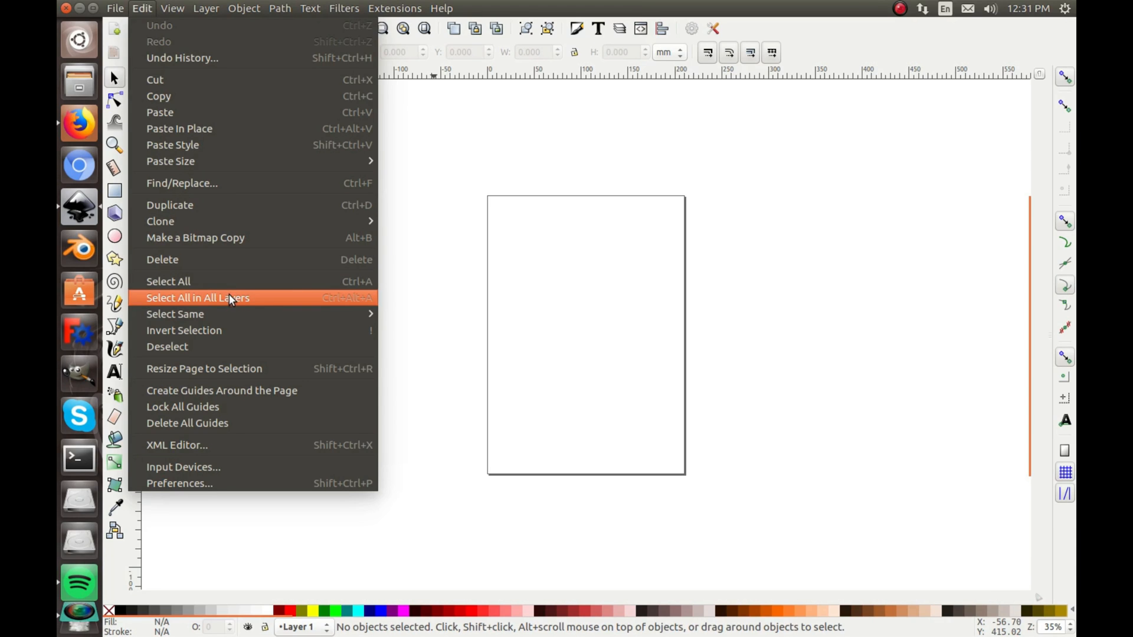
mouse_move(282, 25)
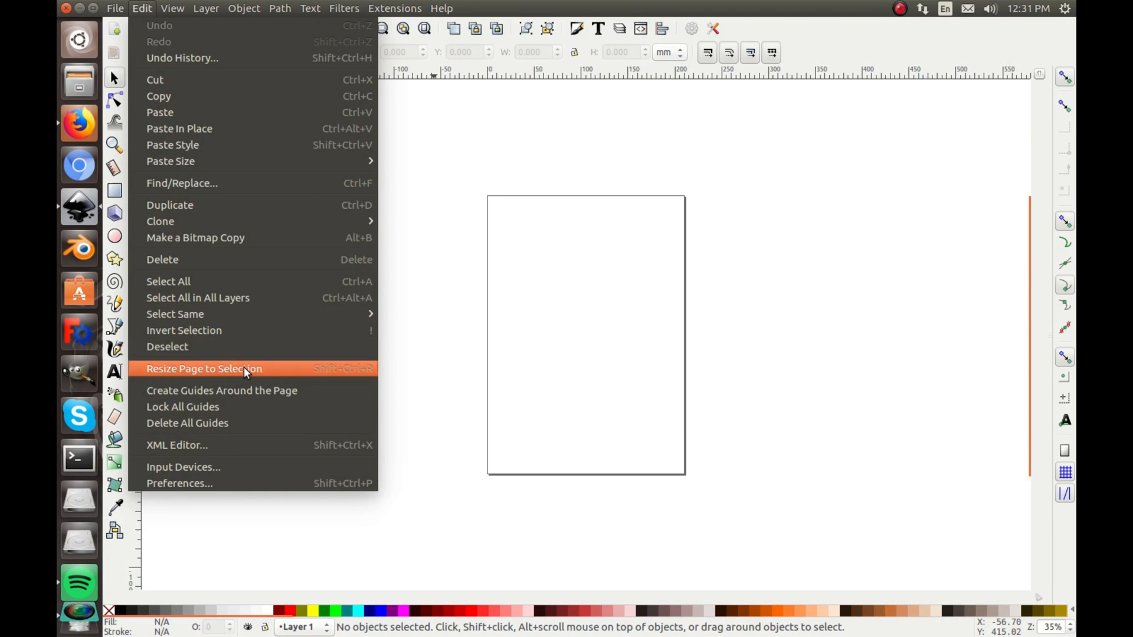
mouse_move(172, 9)
mouse_move(230, 25)
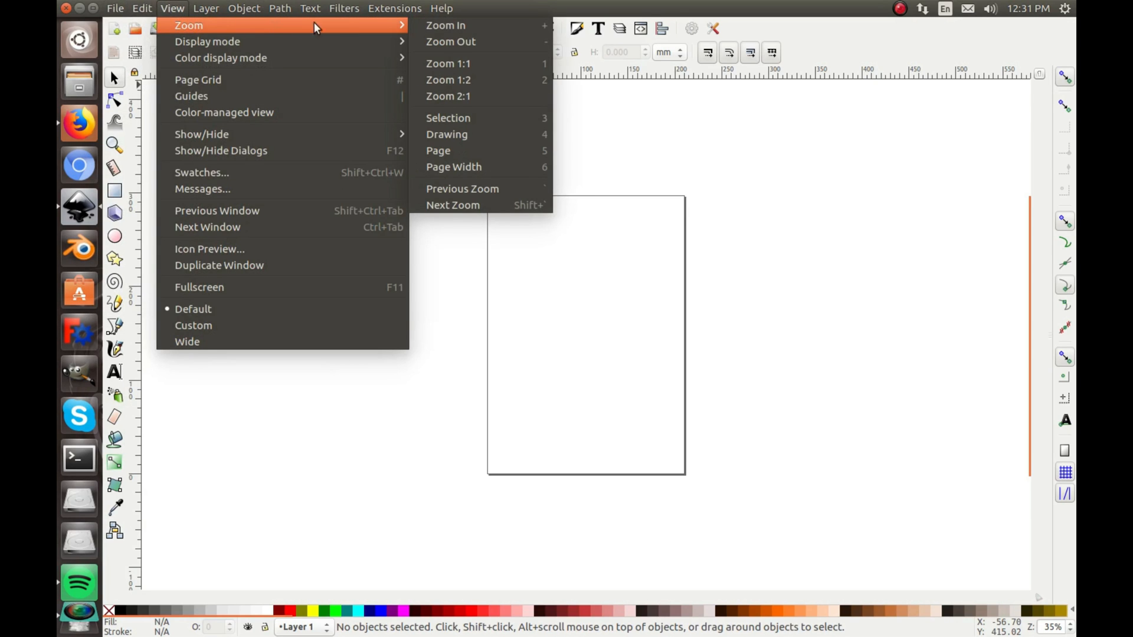
click(425, 267)
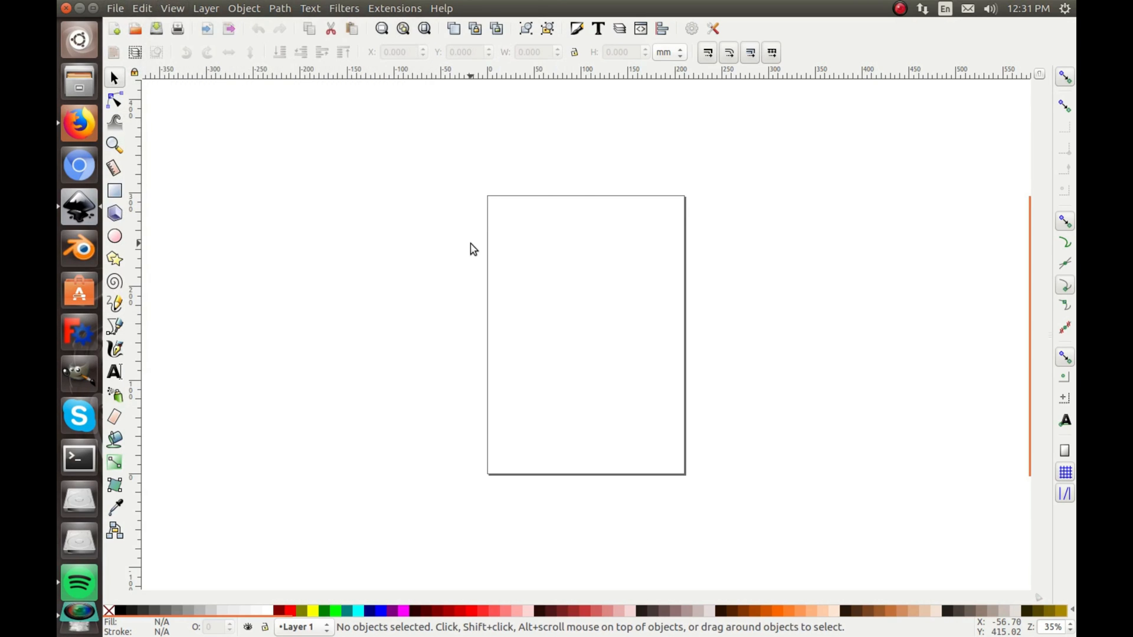
- Draw two green rectangles, push one far off the page, zoom out and delete it
click(114, 190)
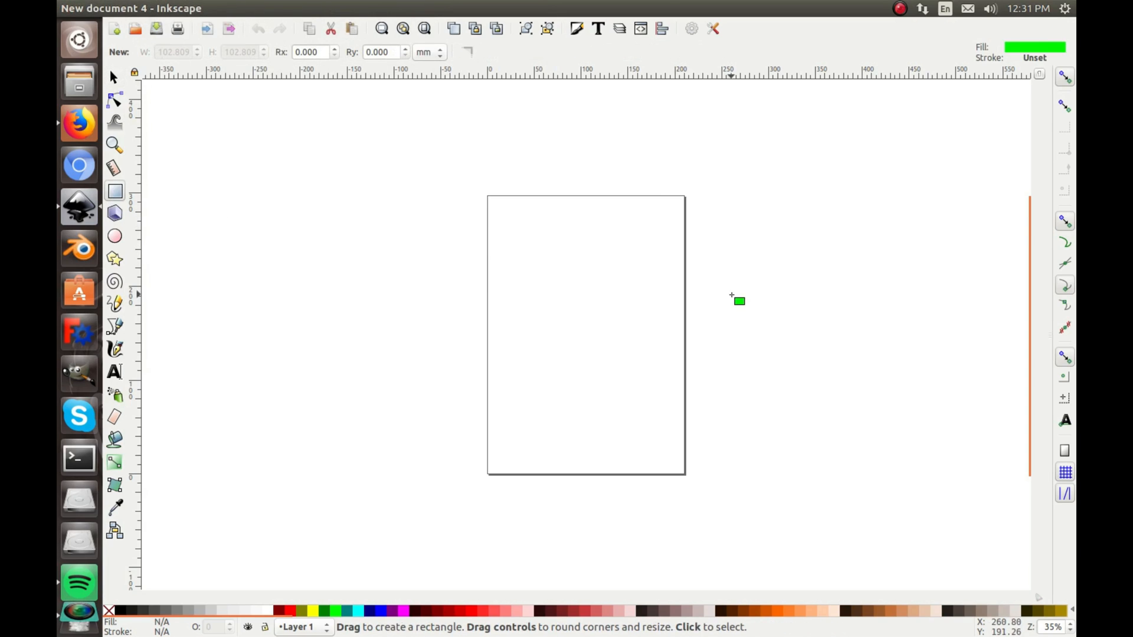
drag(457, 248, 590, 316)
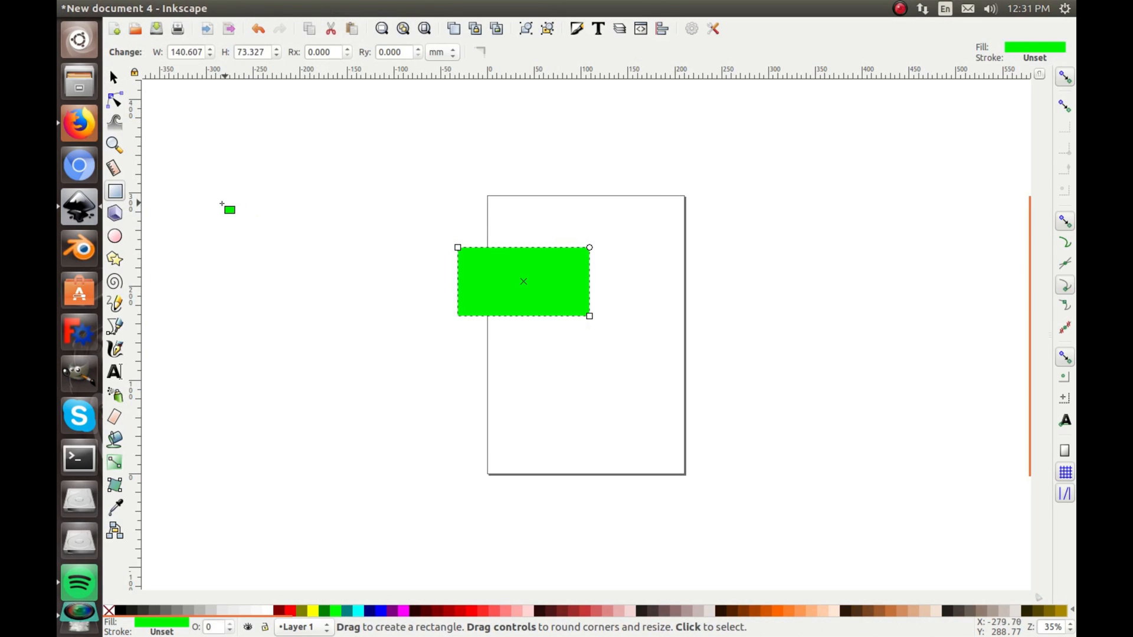
drag(252, 224, 286, 297)
click(113, 77)
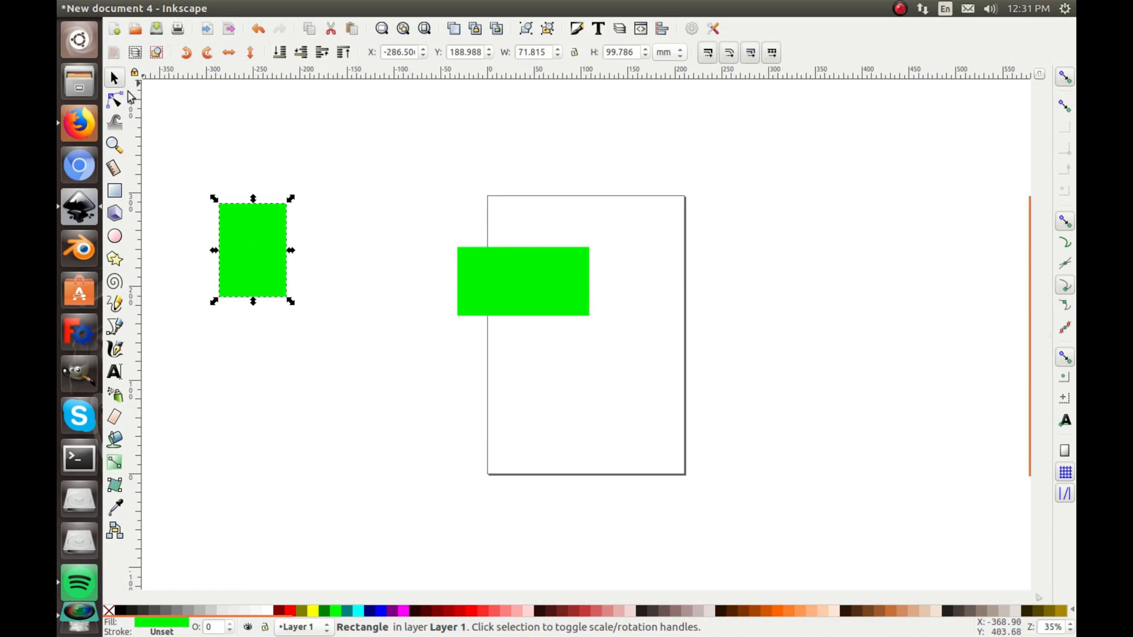
drag(226, 240, 79, 9)
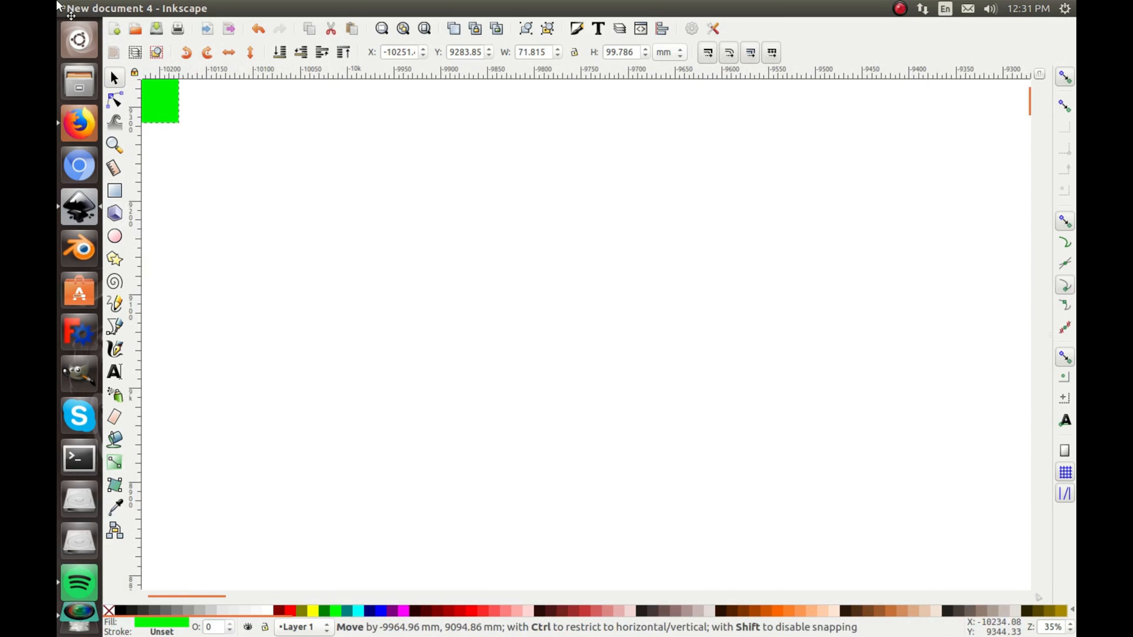
drag(78, 5, 240, 165)
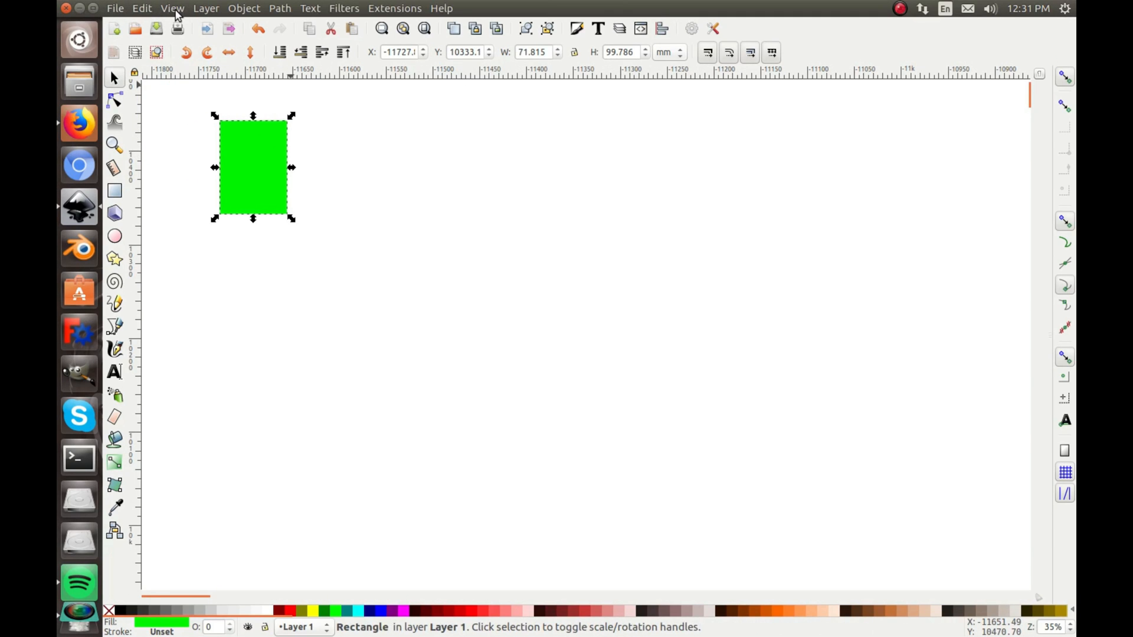
click(175, 12)
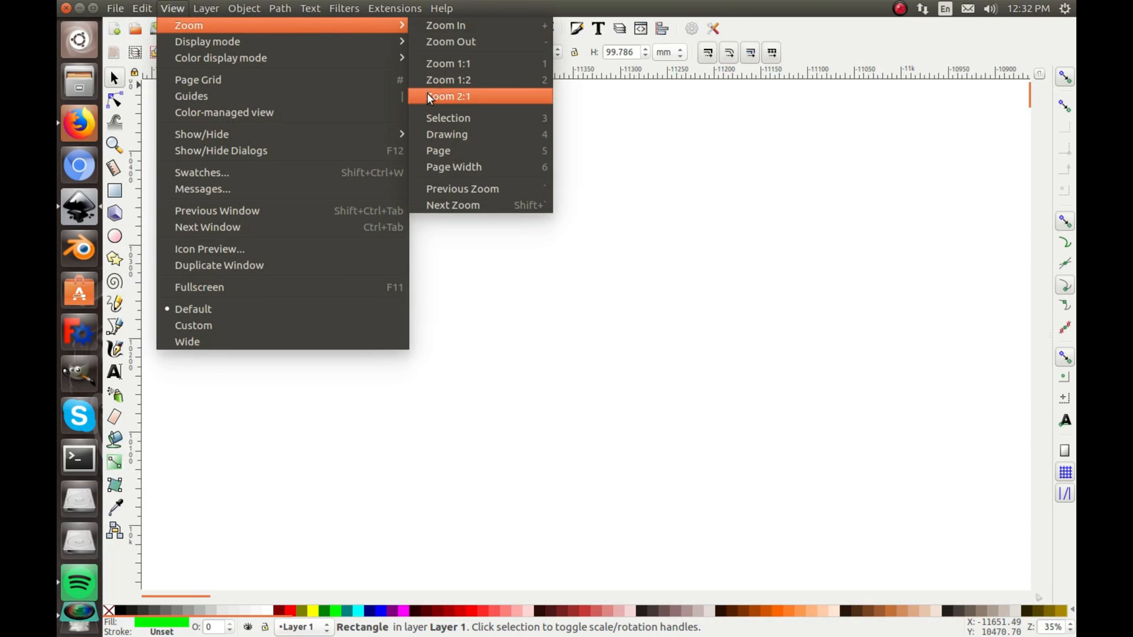
click(439, 127)
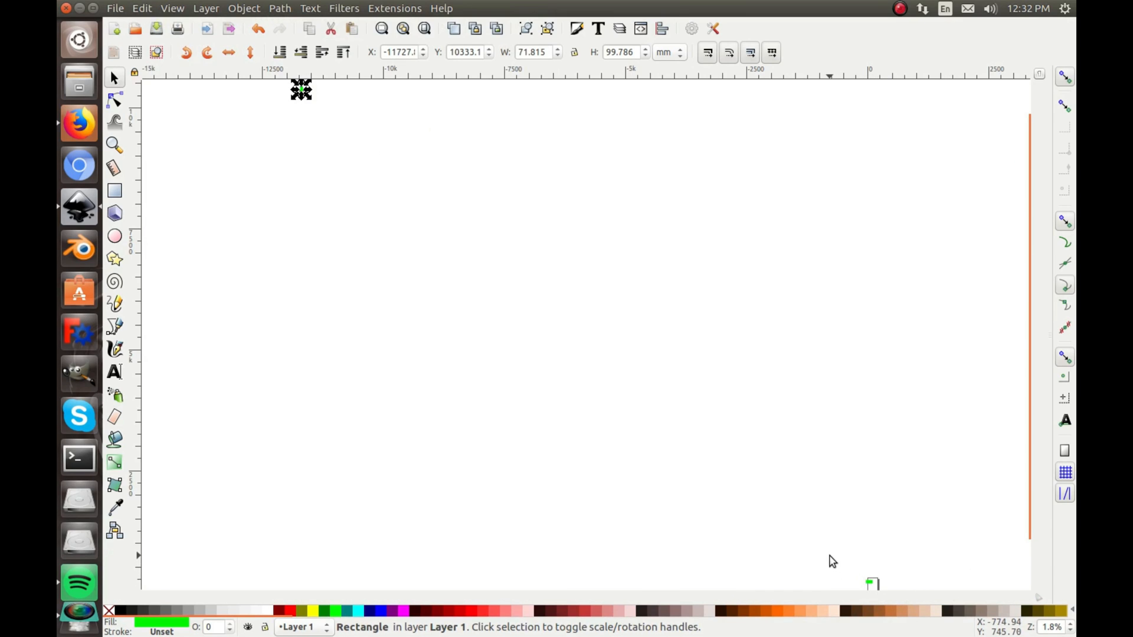
key(Delete)
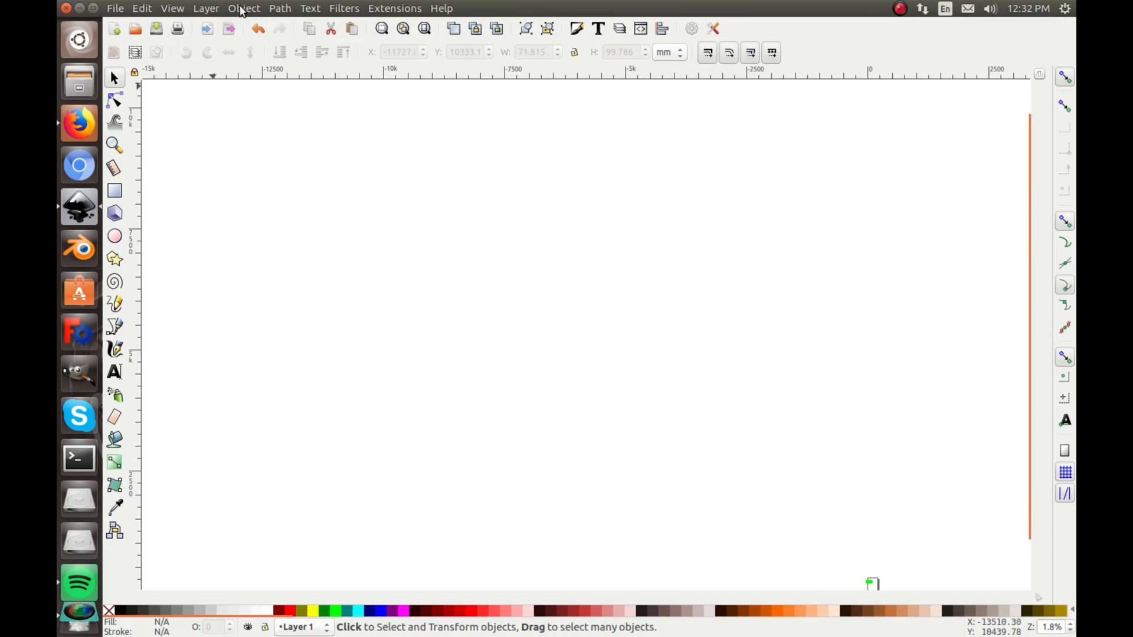
- Zoom back to the remaining green rectangle and delete it too, leaving the page empty
click(179, 9)
mouse_move(265, 25)
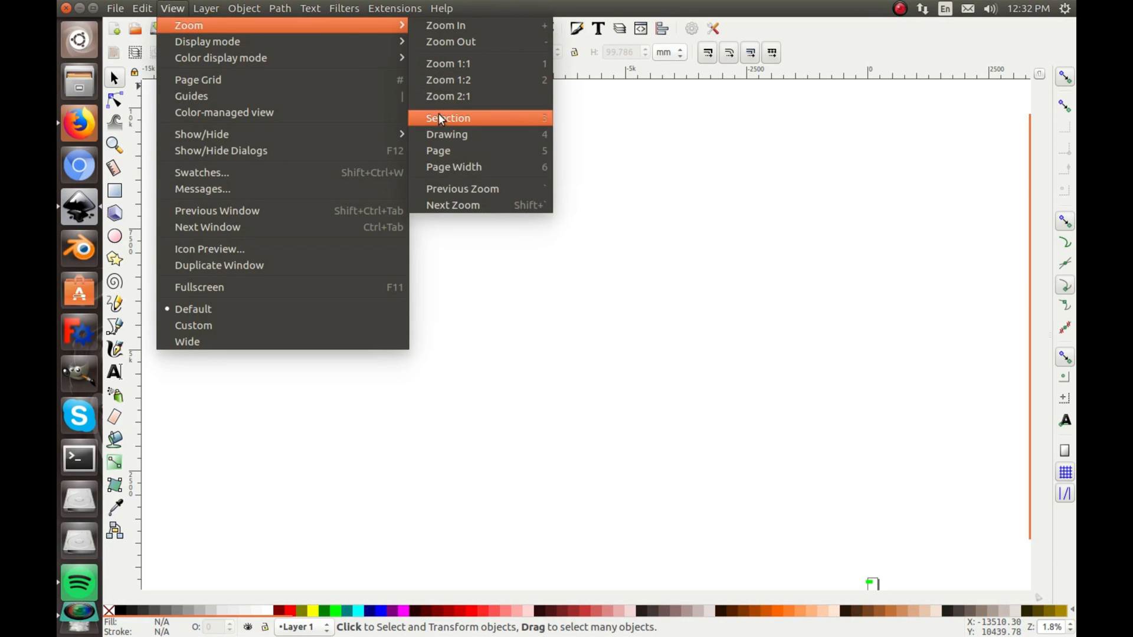
click(437, 135)
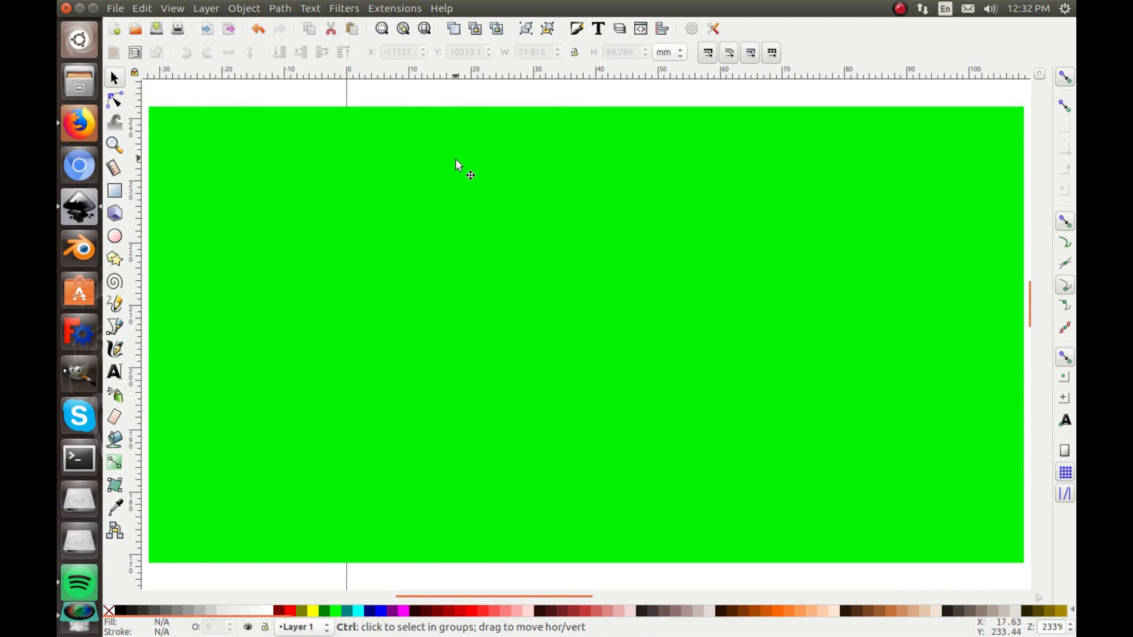
scroll(456, 156, down, 6)
click(464, 157)
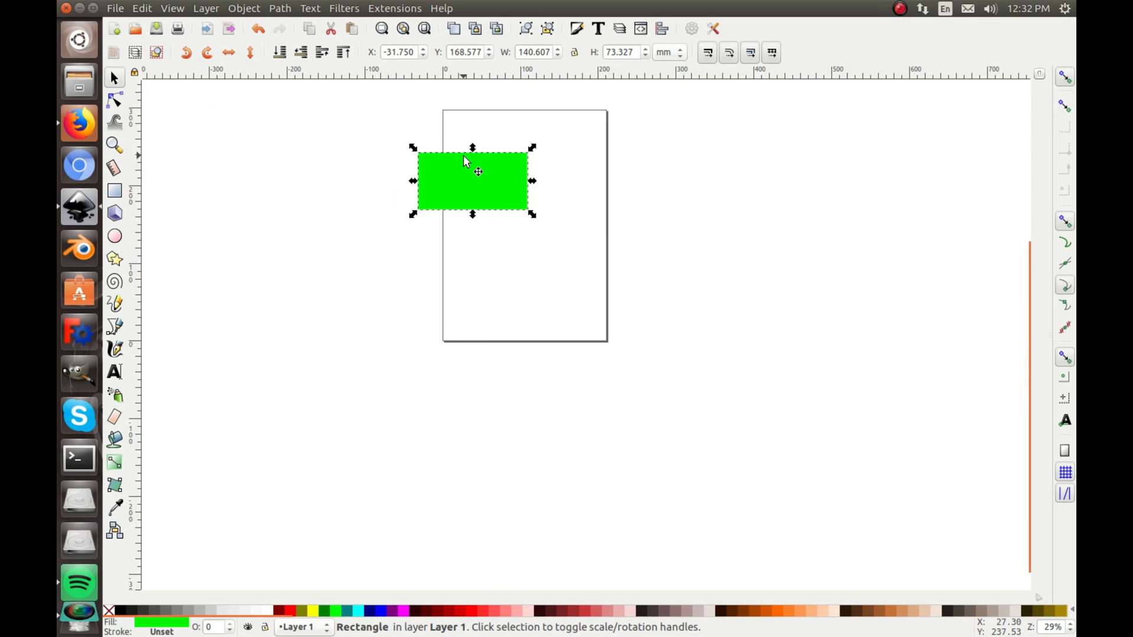
key(Delete)
mouse_move(483, 169)
mouse_down()
mouse_move(457, 242)
mouse_move(437, 257)
mouse_up()
- Browse the Layer, Object, Path, Text and Filters menus without applying anything
click(206, 8)
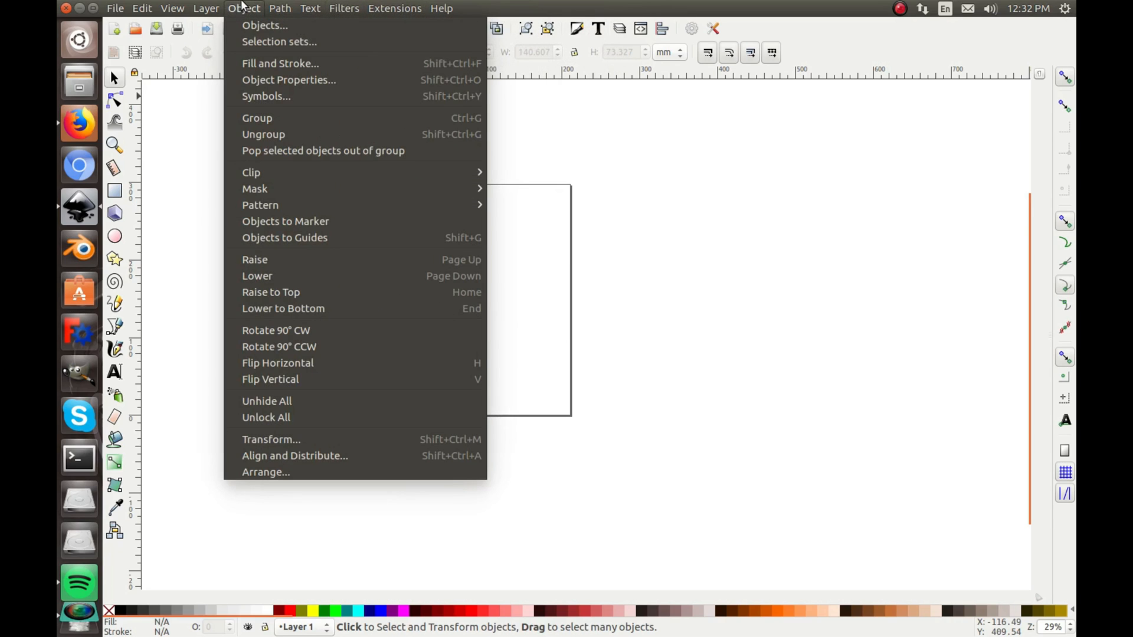
click(262, 120)
click(251, 12)
click(547, 256)
click(281, 8)
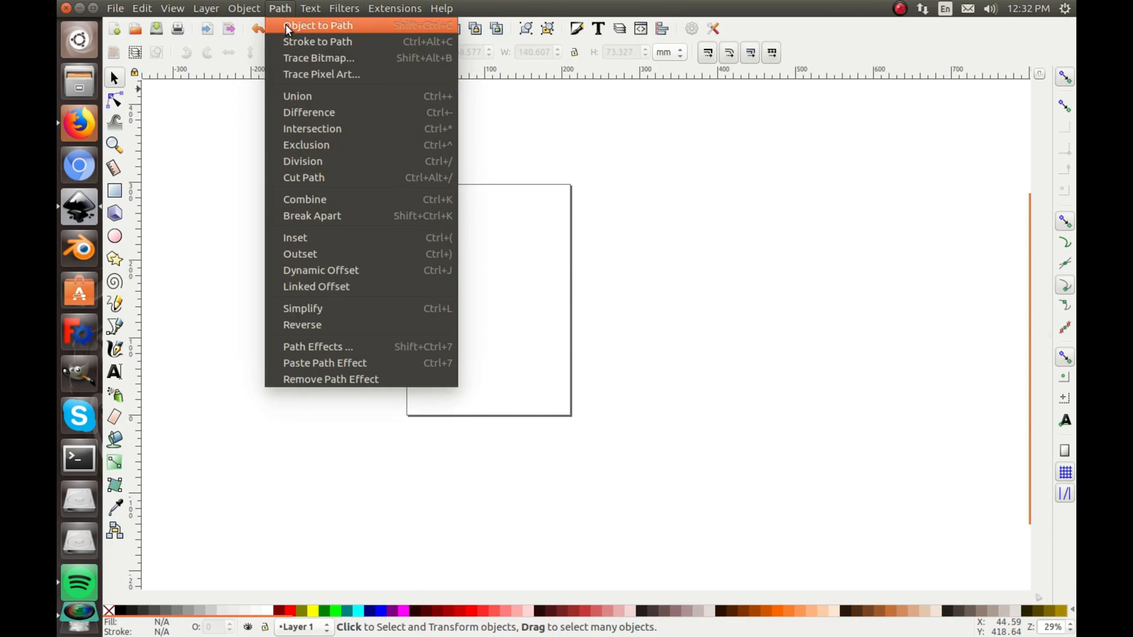
key(alt+f)
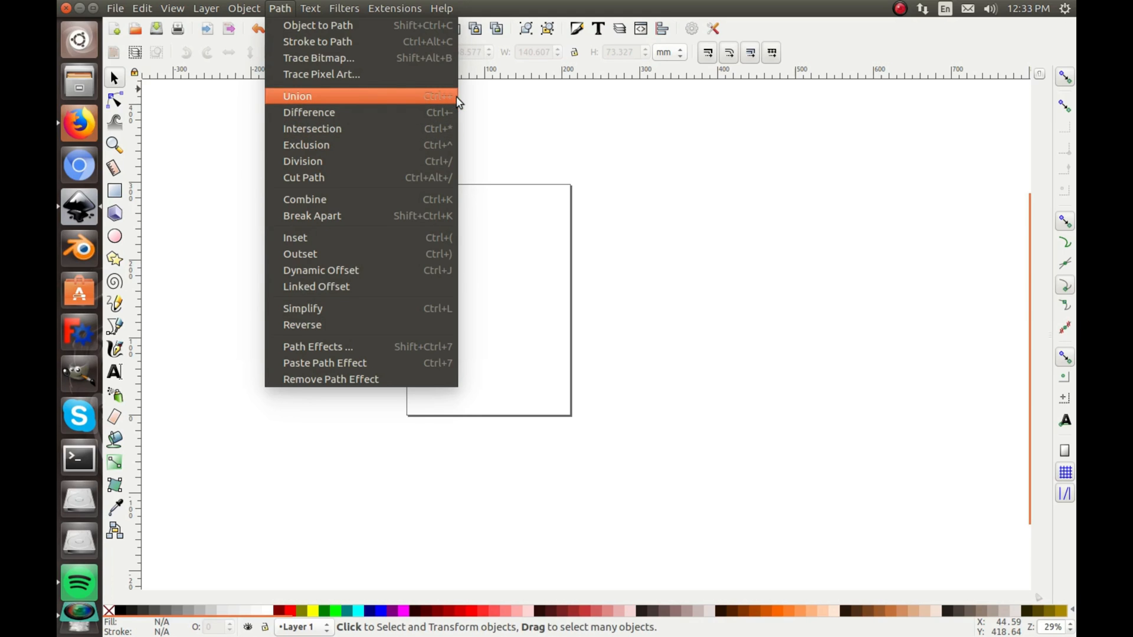
click(487, 103)
click(310, 8)
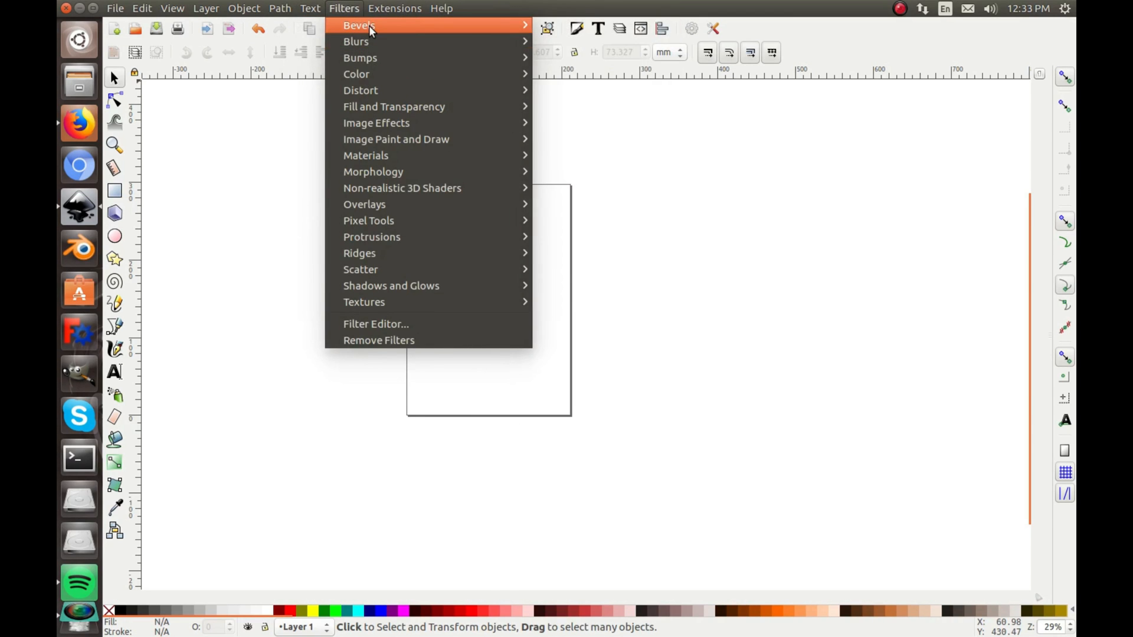
click(168, 231)
- Draw a rectangle on the page and fill it brown
click(114, 191)
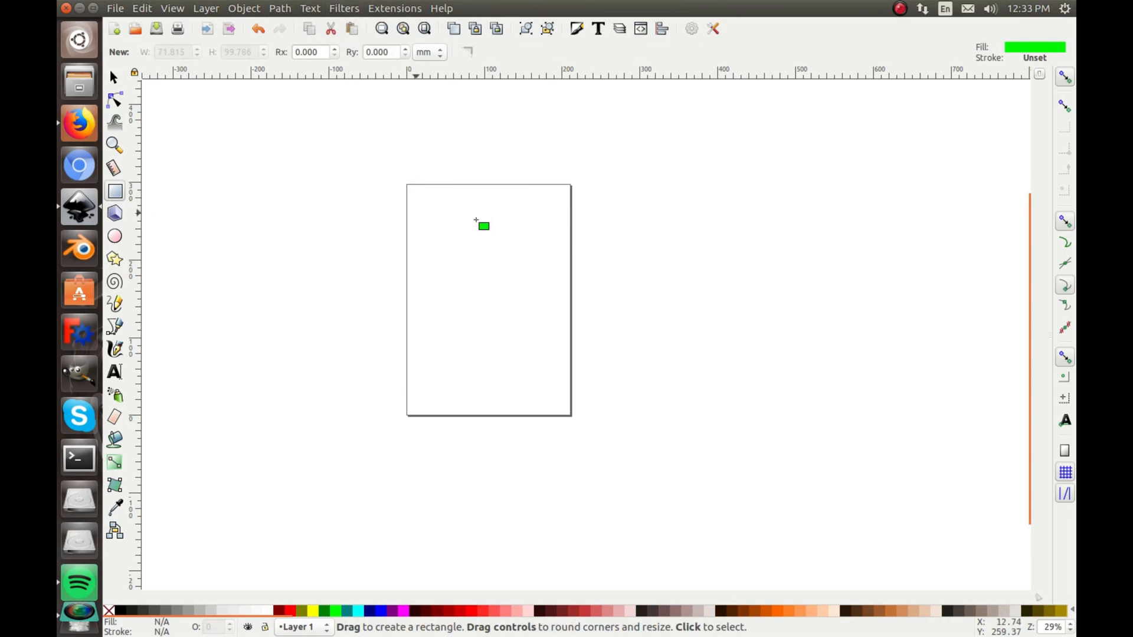
drag(569, 230, 413, 360)
click(280, 9)
click(609, 144)
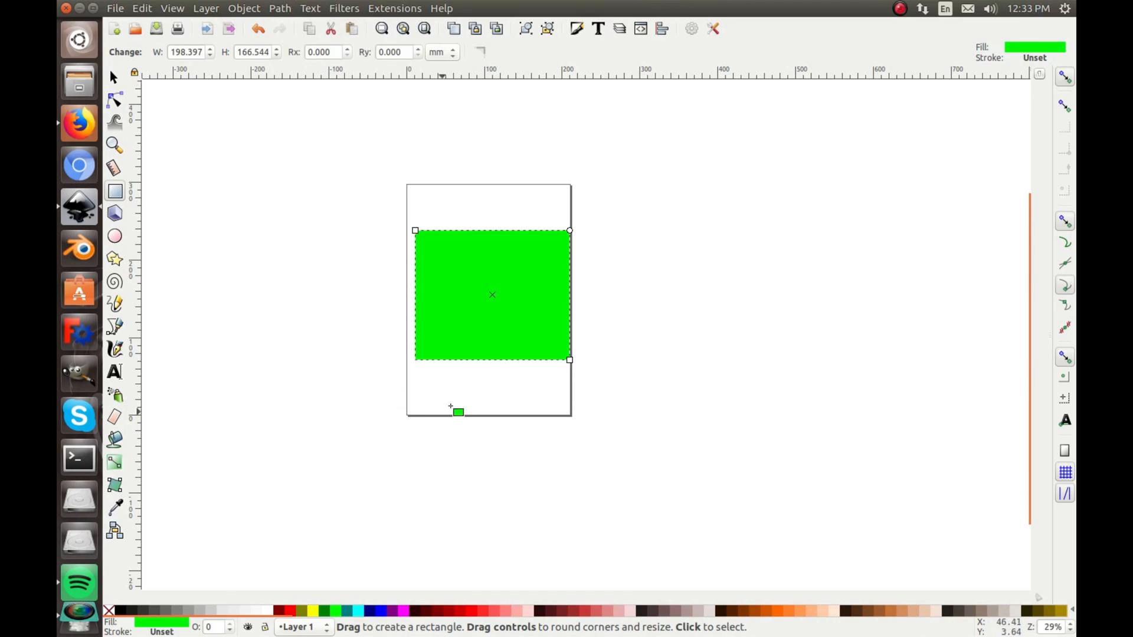
click(741, 609)
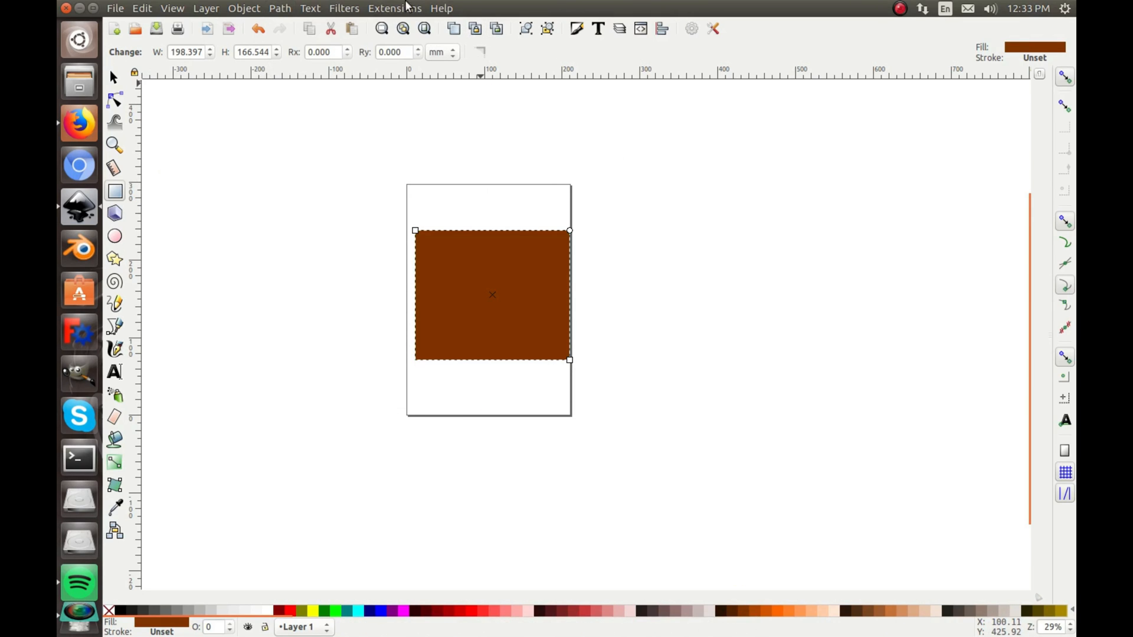
- Apply the Bark texture filter, then the Bright Metal bevel, undo it and reapply Bright Metal
click(346, 8)
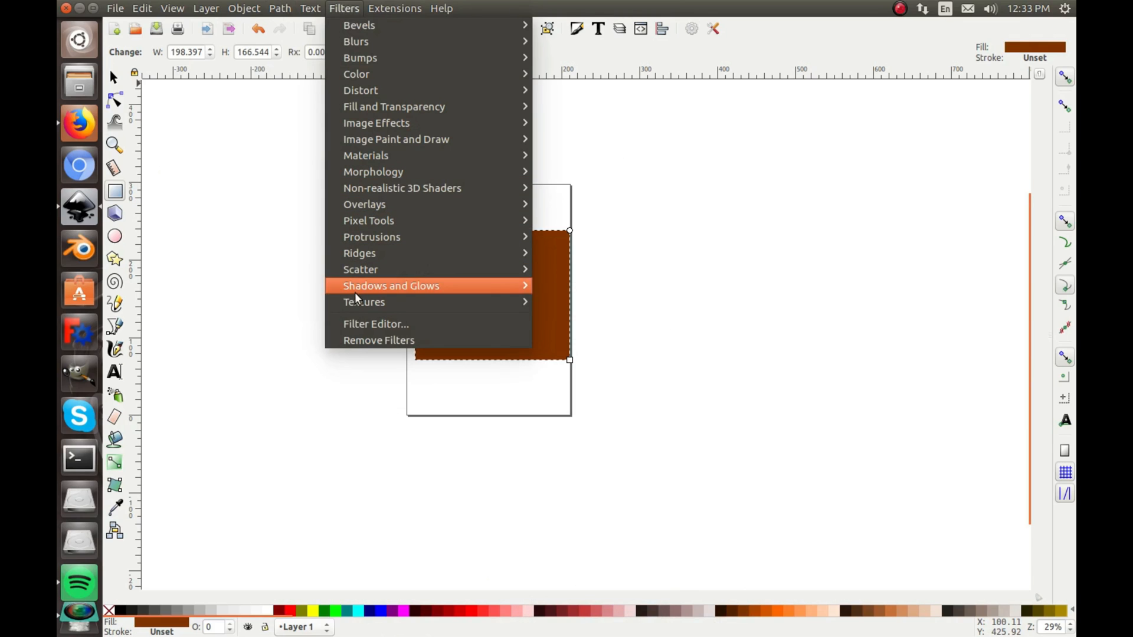
mouse_move(364, 303)
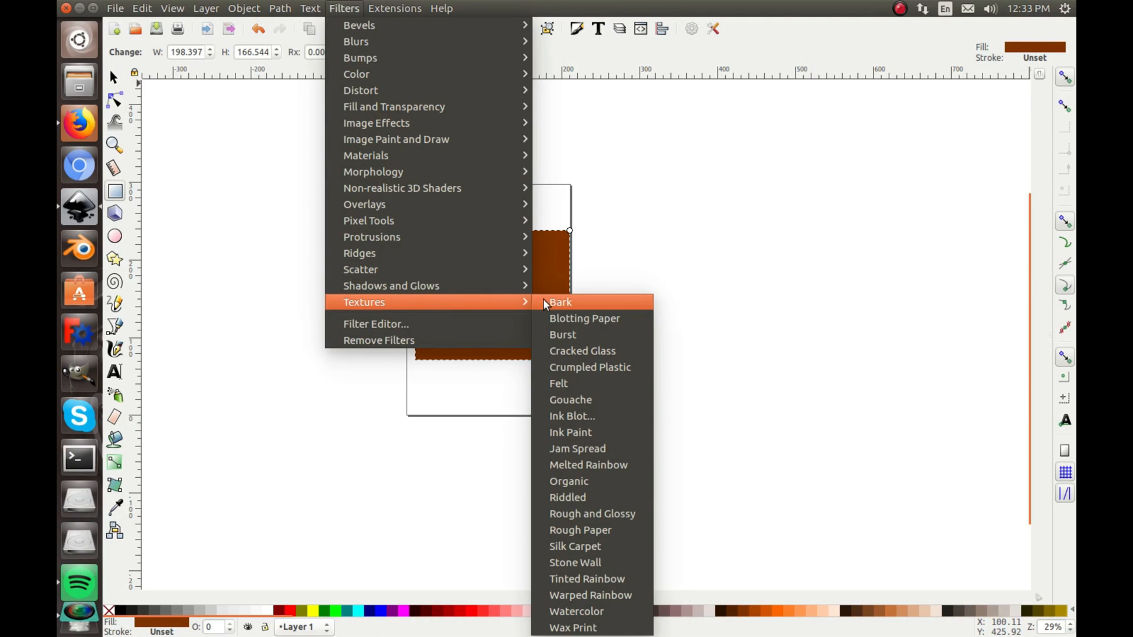
click(550, 302)
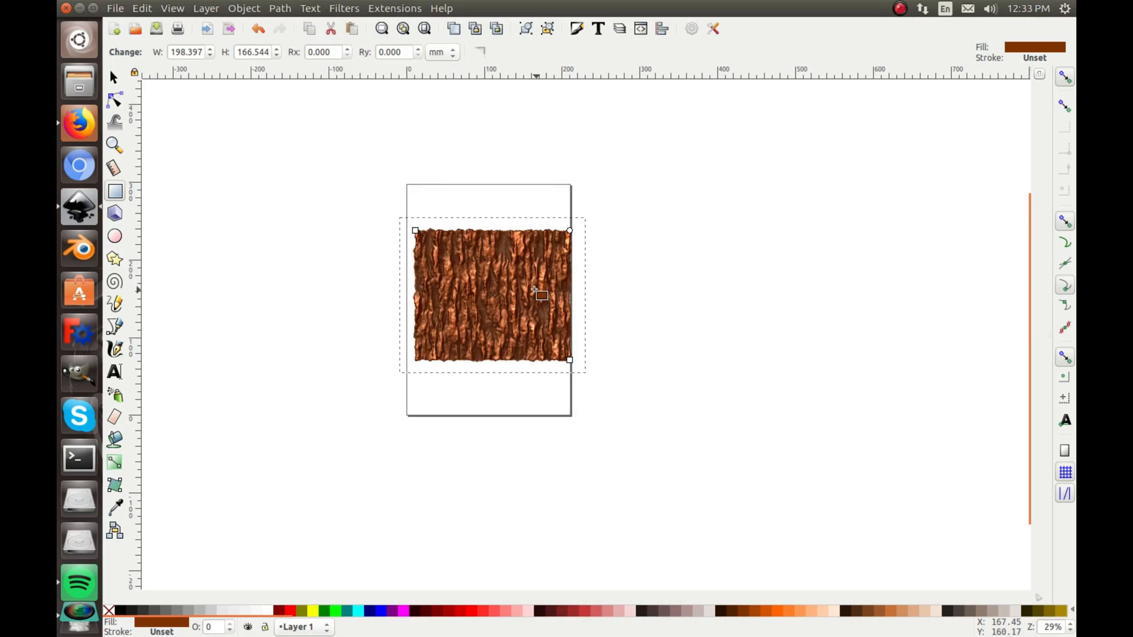
click(344, 8)
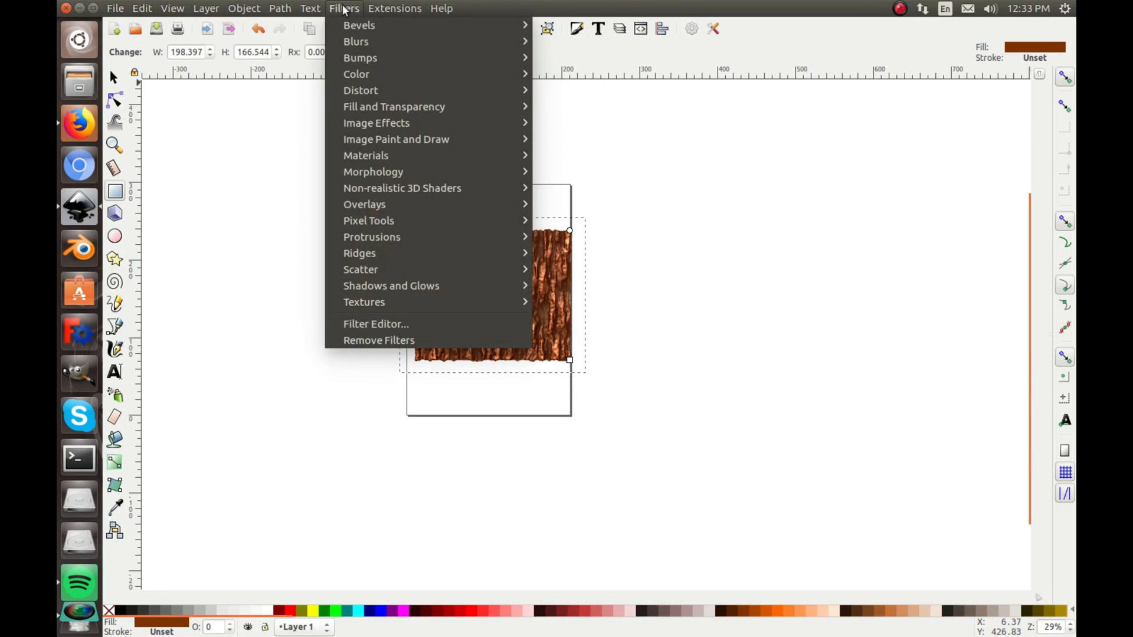
mouse_move(359, 25)
click(561, 36)
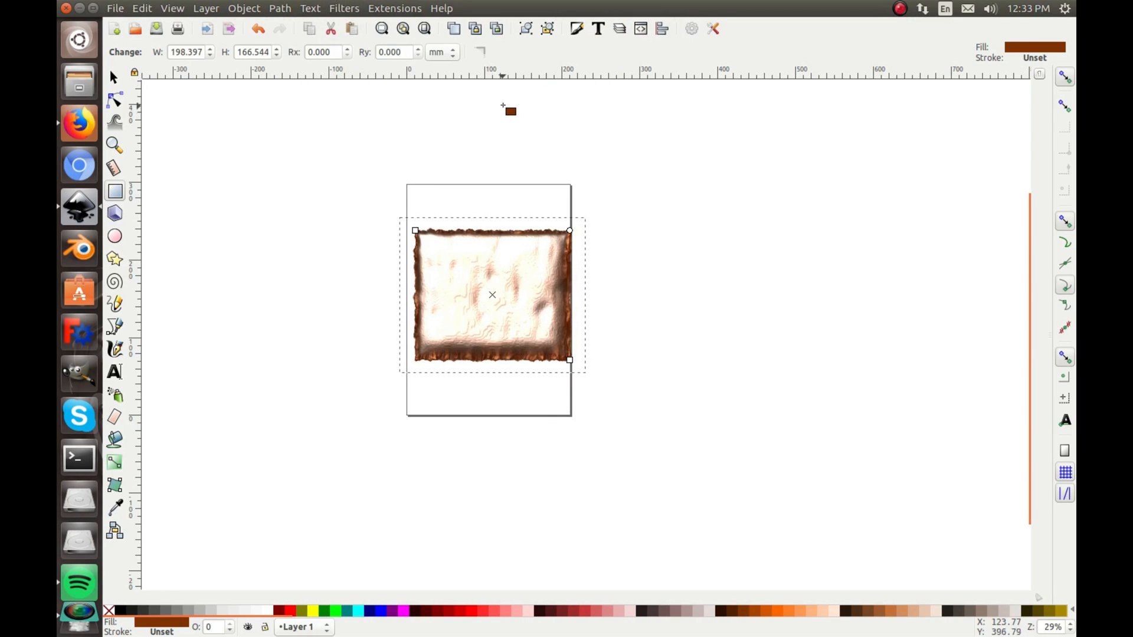
key(ctrl+z)
key(ctrl+z)
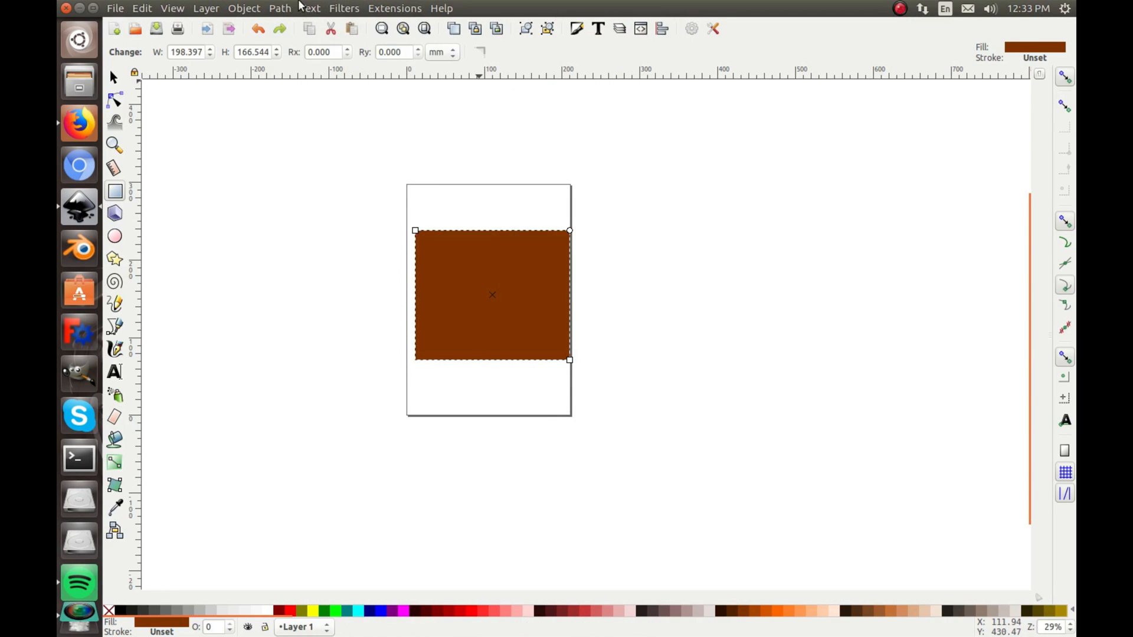
click(343, 8)
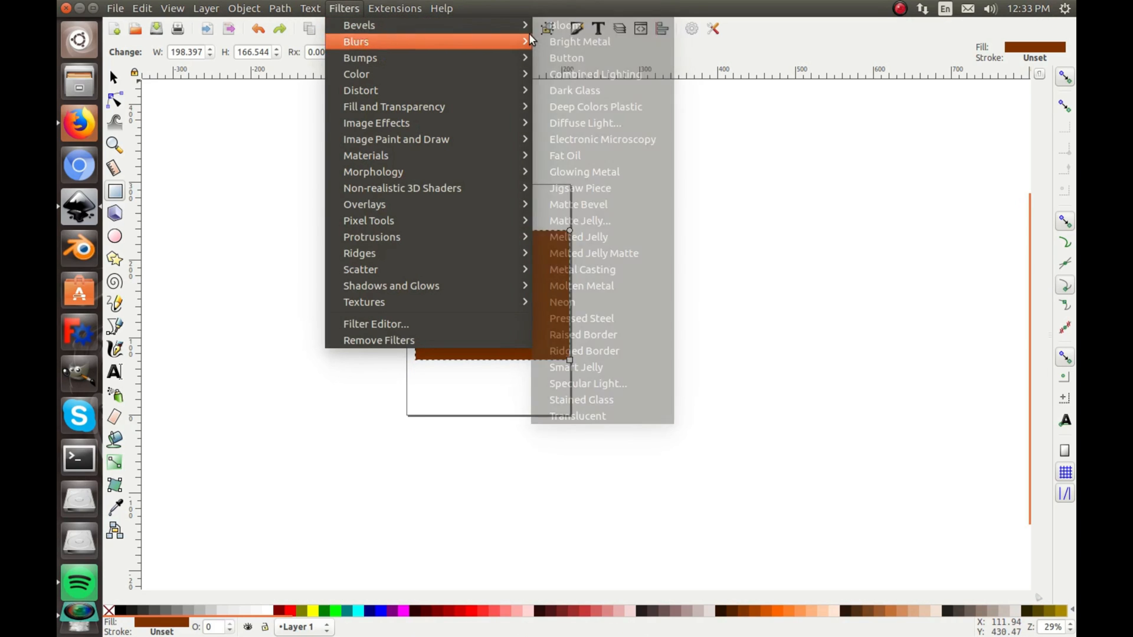
mouse_move(360, 25)
click(549, 39)
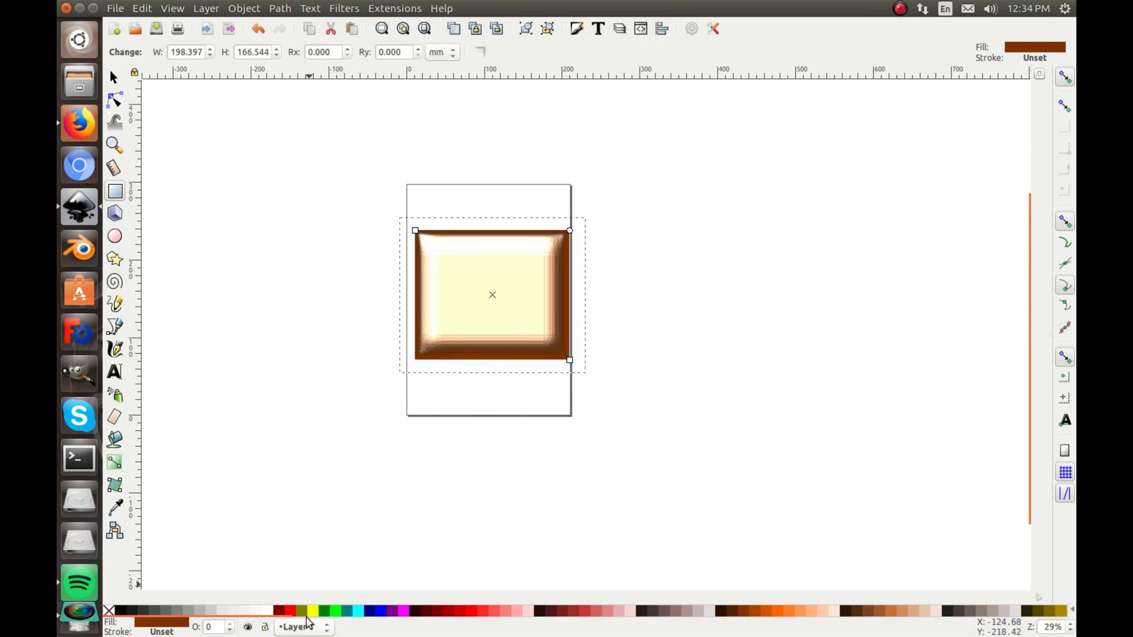
- Try a grey fill on the rectangle, then undo back to plain brown
click(187, 610)
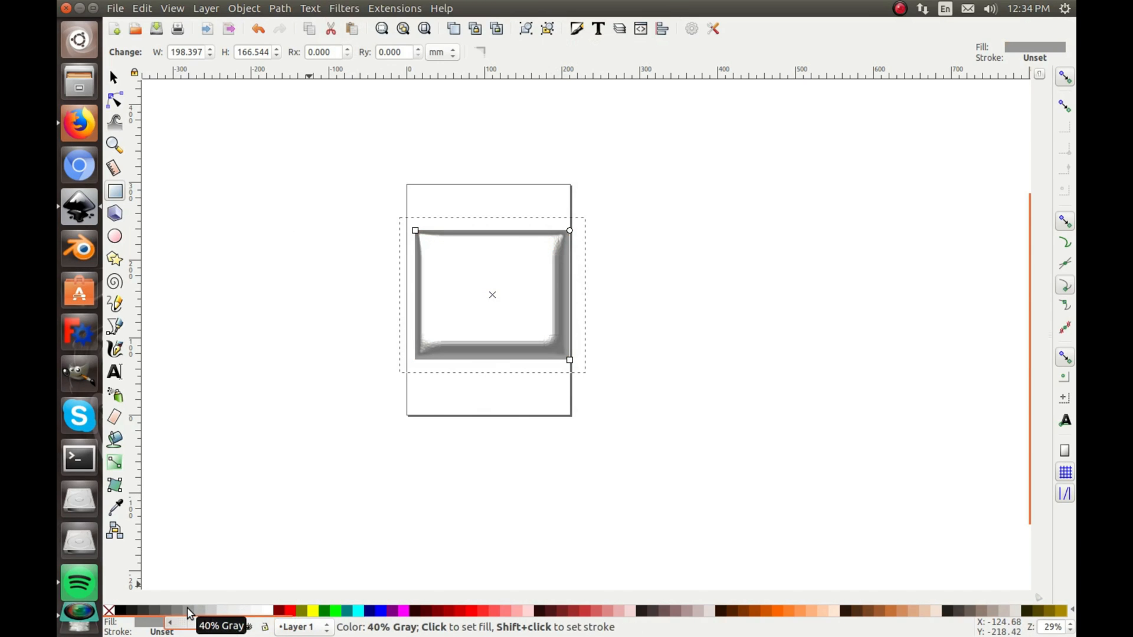
click(288, 6)
click(418, 314)
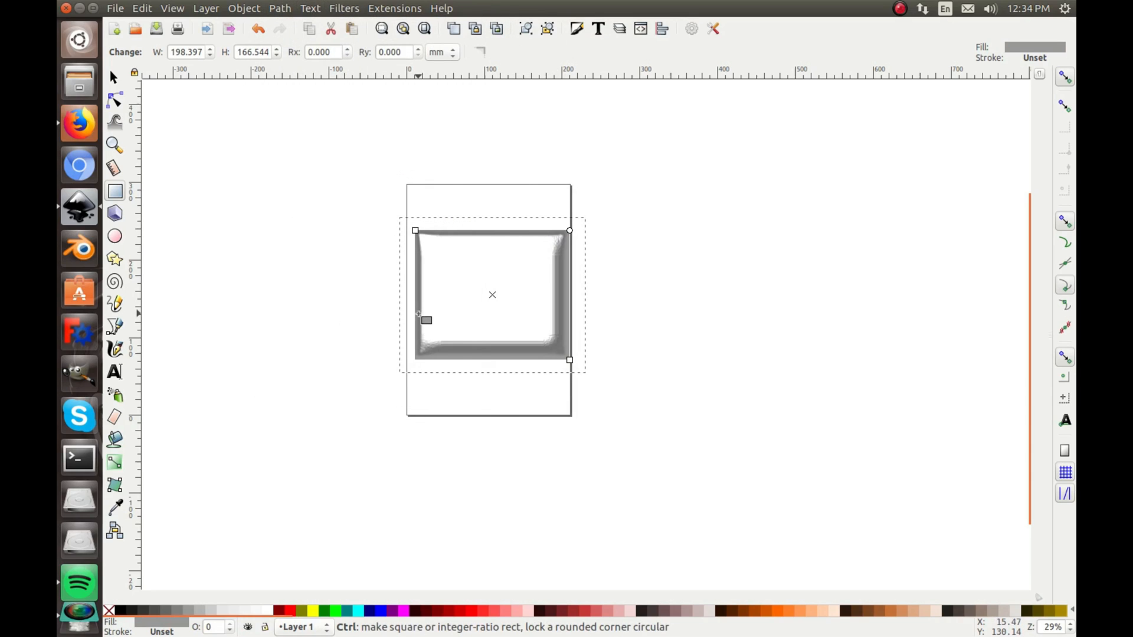
key(ctrl+z)
click(344, 8)
mouse_move(394, 9)
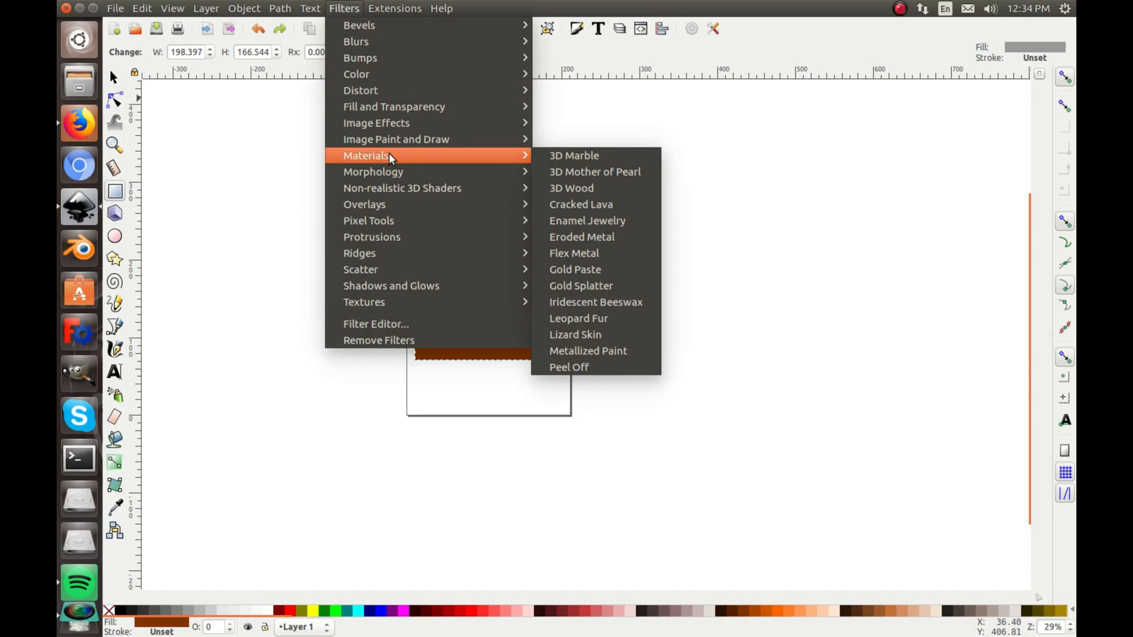
- Browse the Extensions submenus (color, document, Gcodetools, Generate from Path) without running any
click(388, 8)
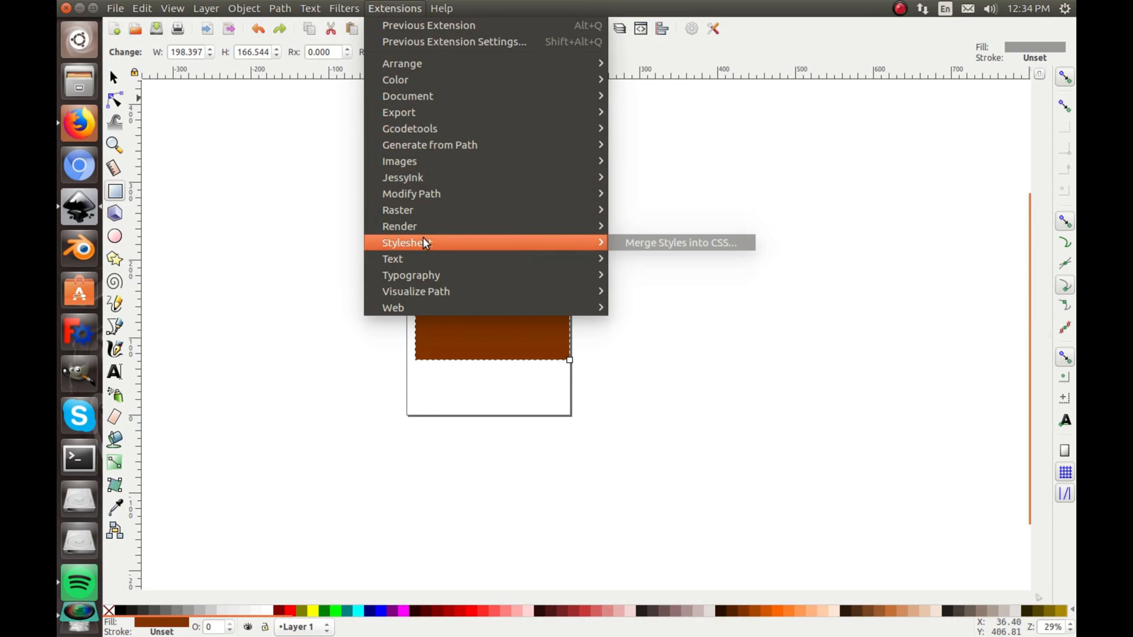
mouse_move(430, 145)
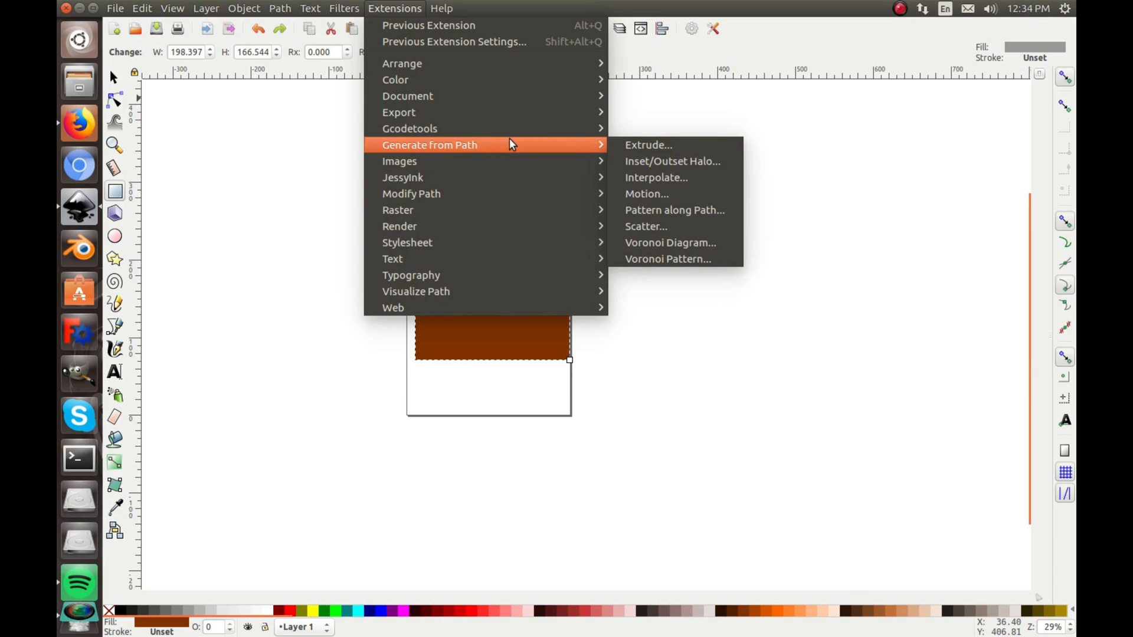
- Draw a grey circle right of the page and select it together with the brown rectangle (Ctrl+A)
click(267, 350)
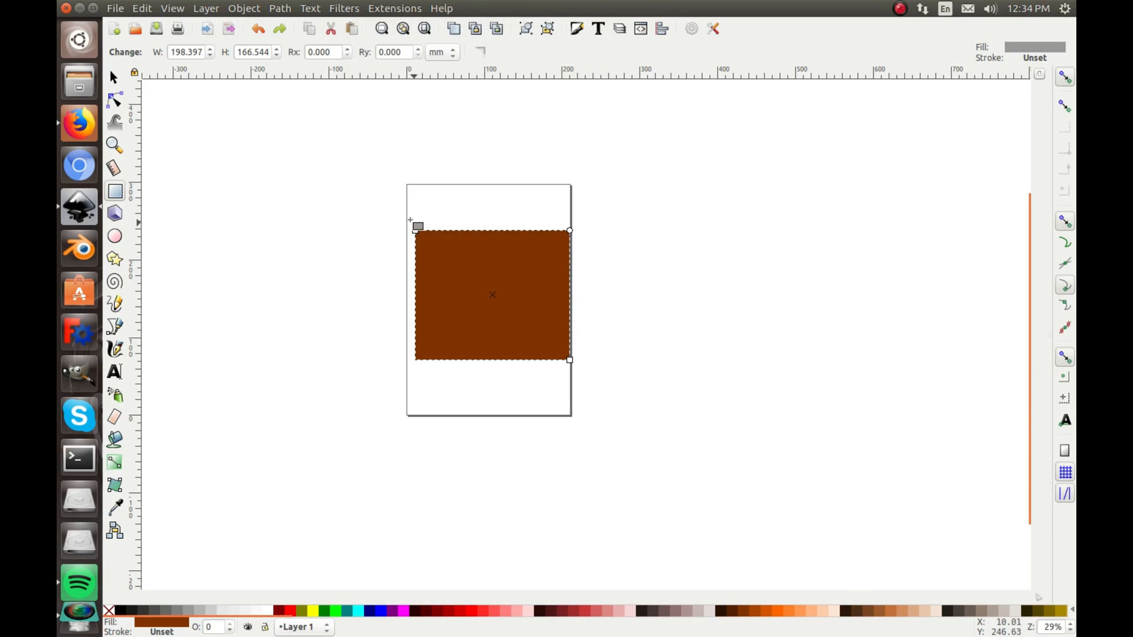
click(113, 78)
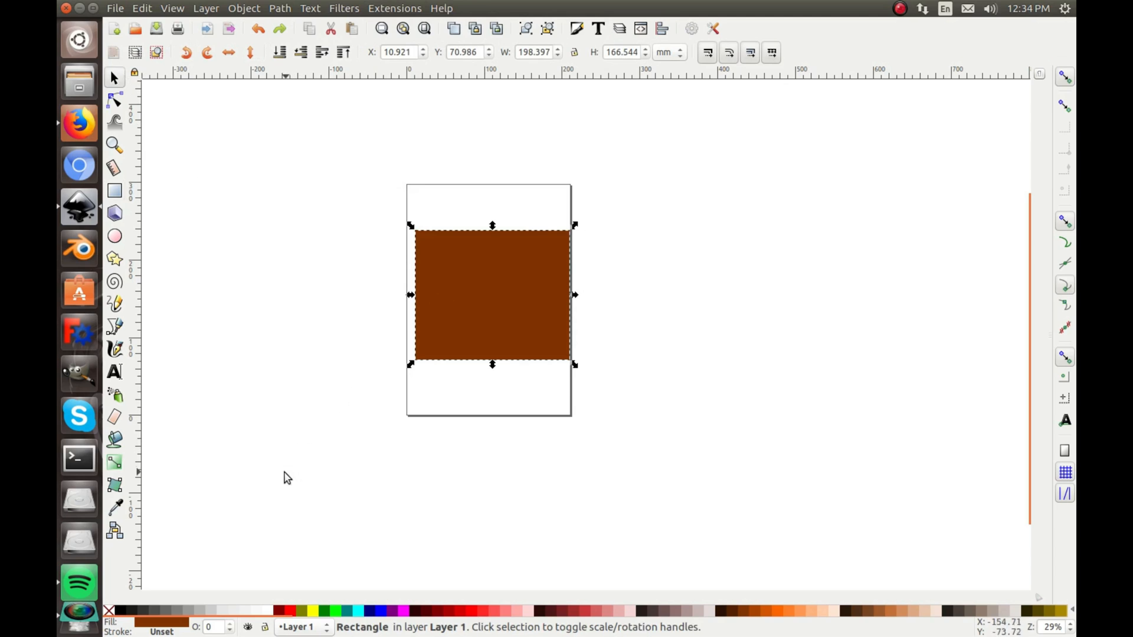
click(114, 237)
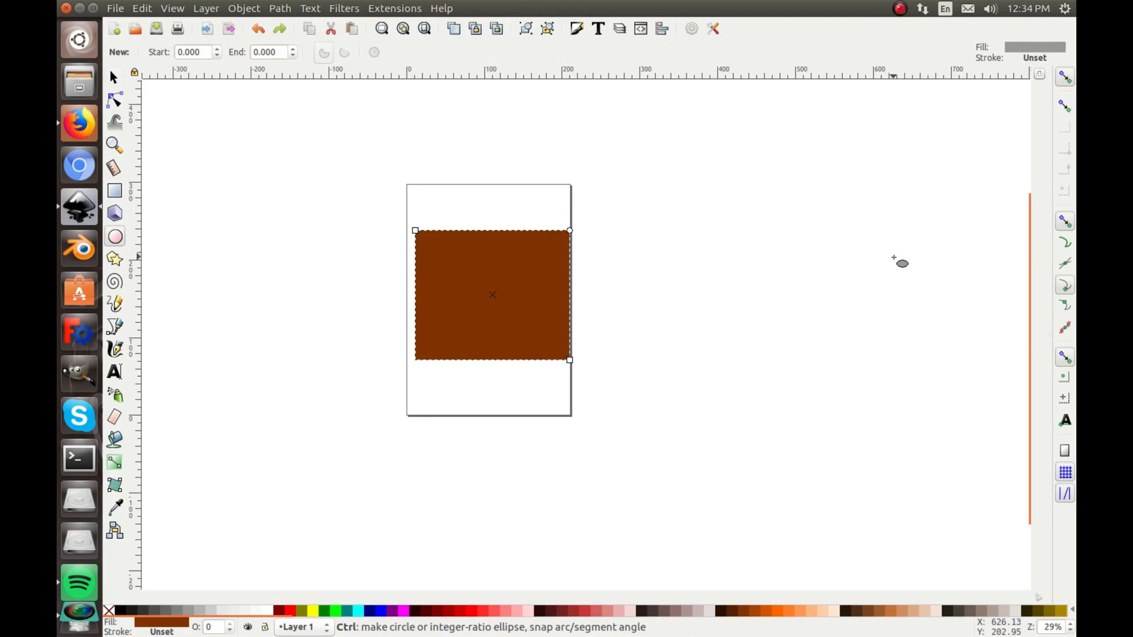
drag(892, 259, 814, 338)
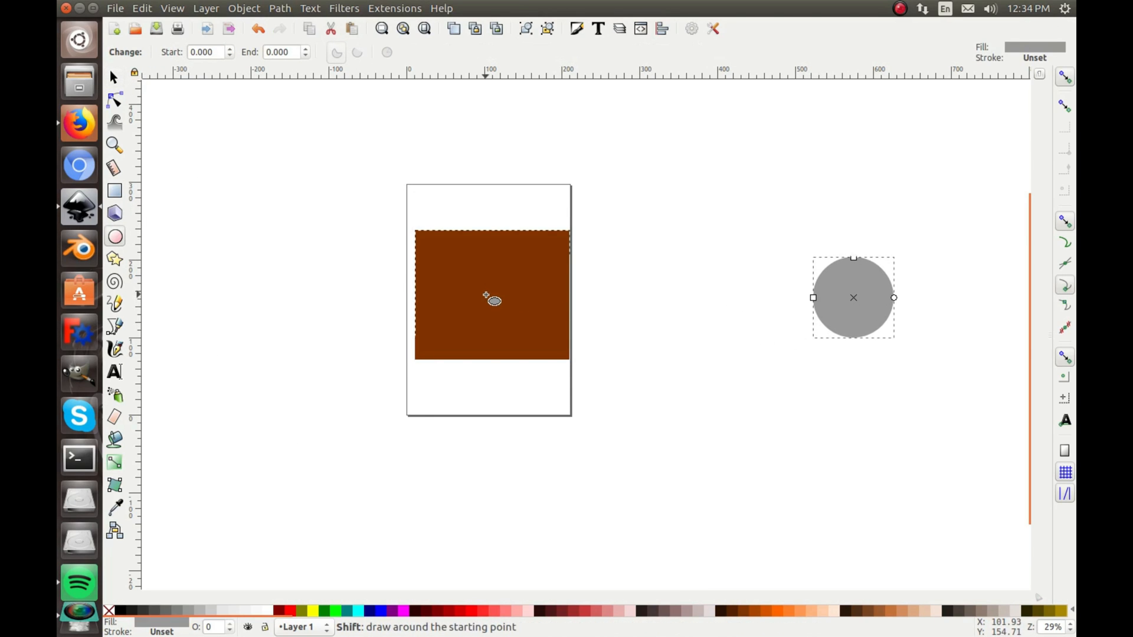
key(s)
key(ctrl+a)
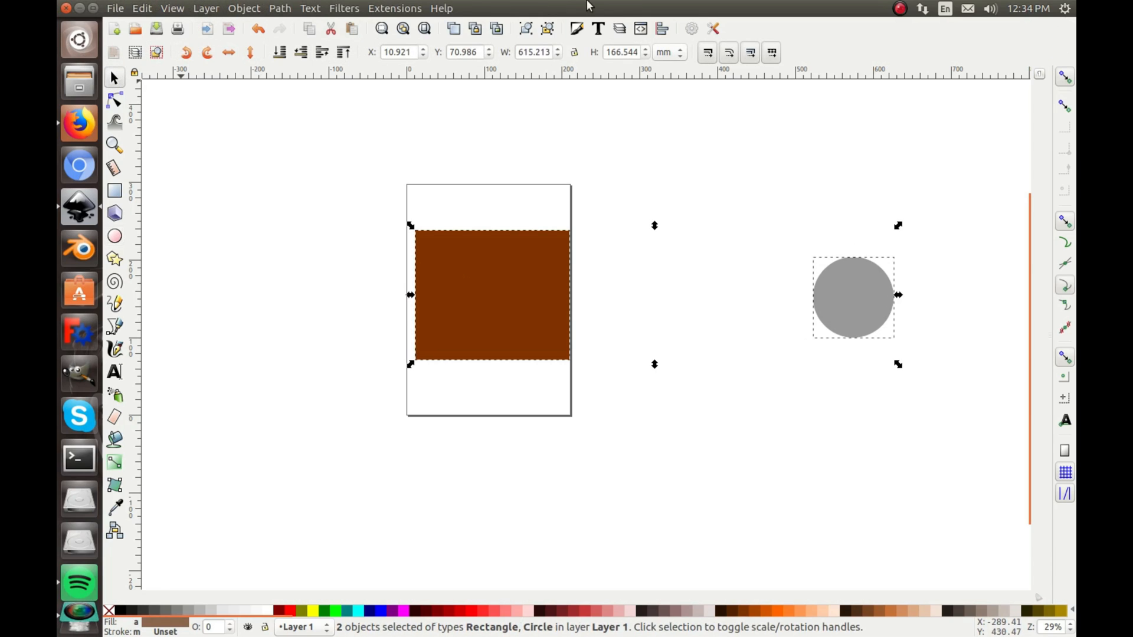
click(378, 9)
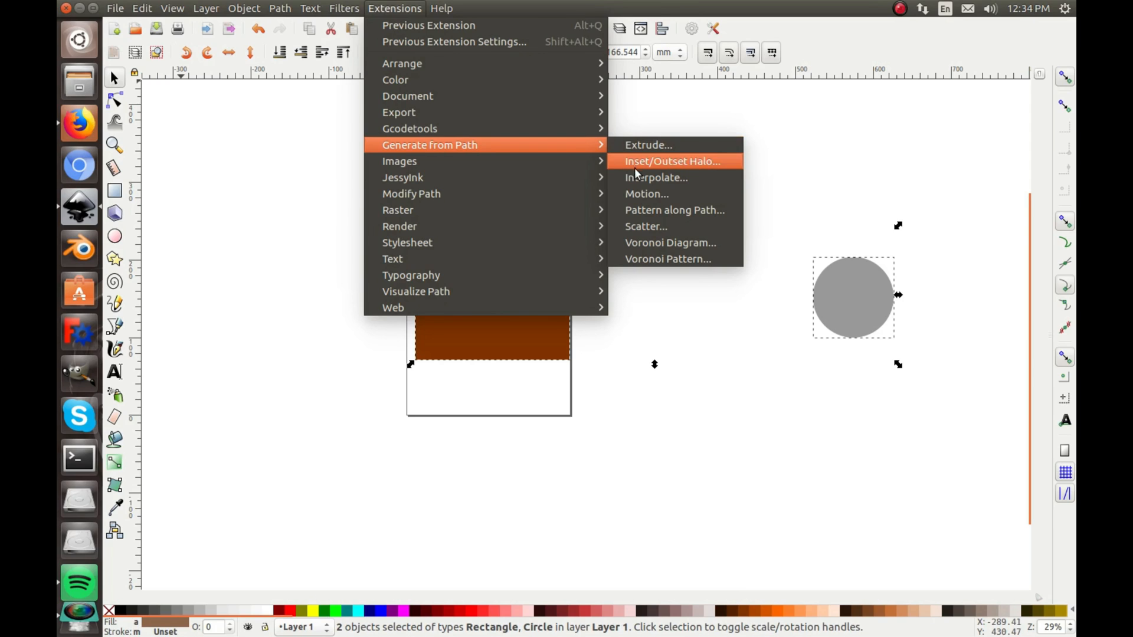
- Interpolate between the rectangle and circle with live preview and 7 steps, then close the dialog
click(635, 179)
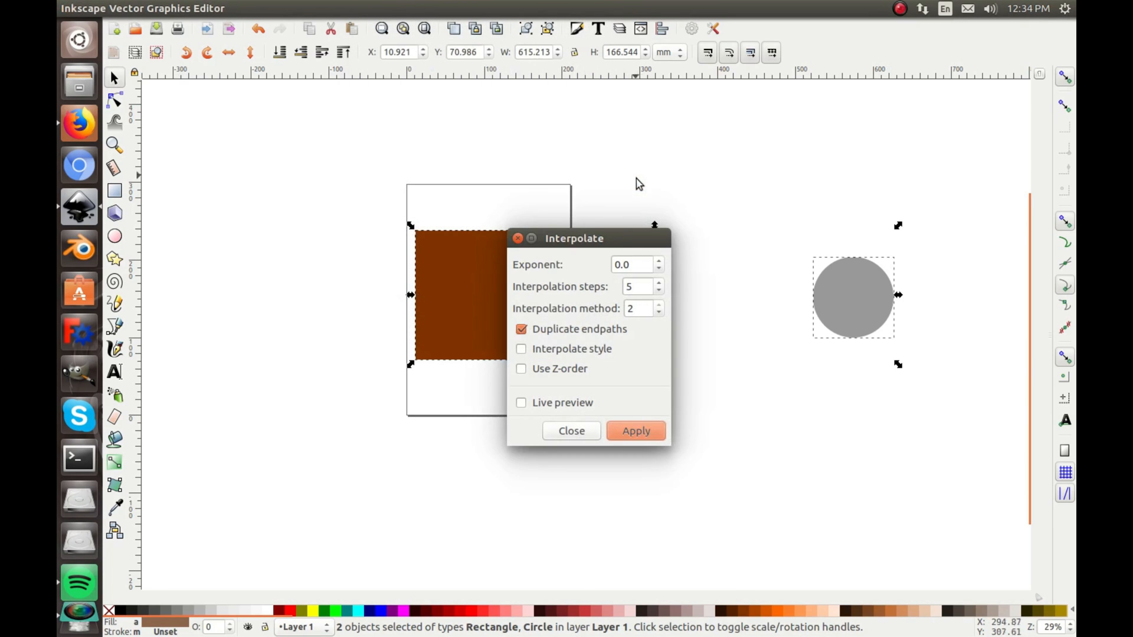
click(523, 402)
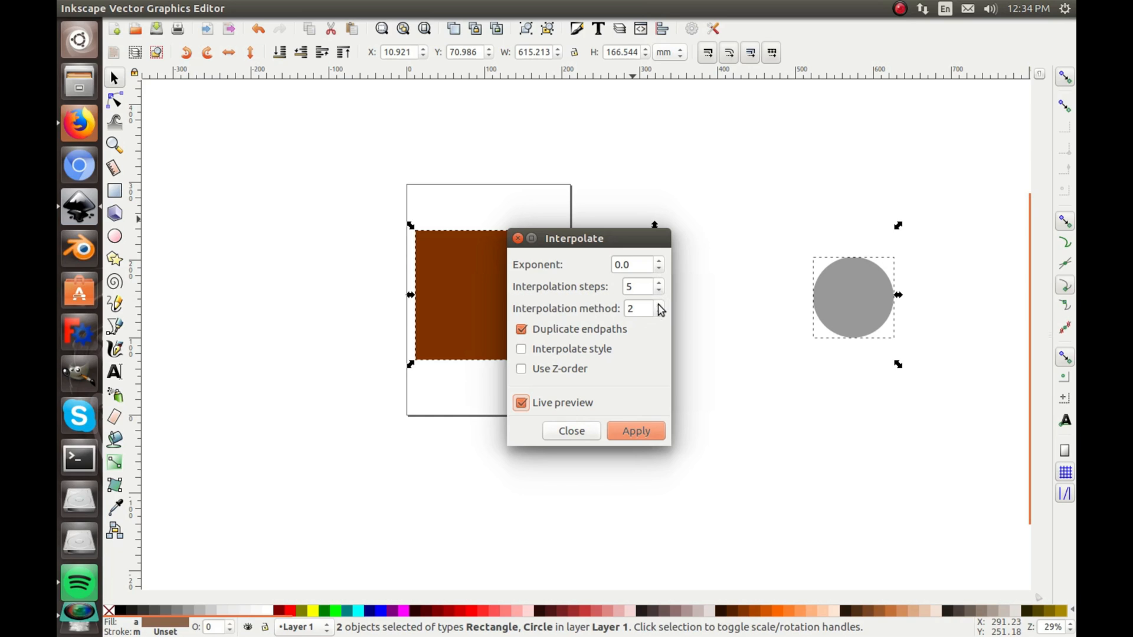
click(660, 282)
click(658, 283)
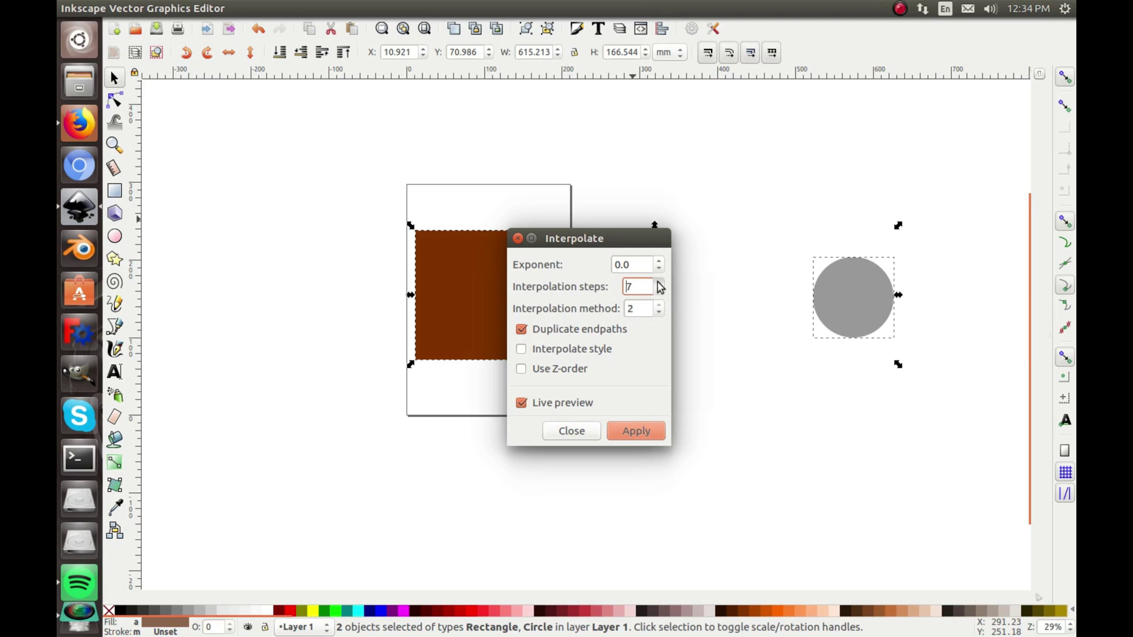
click(625, 434)
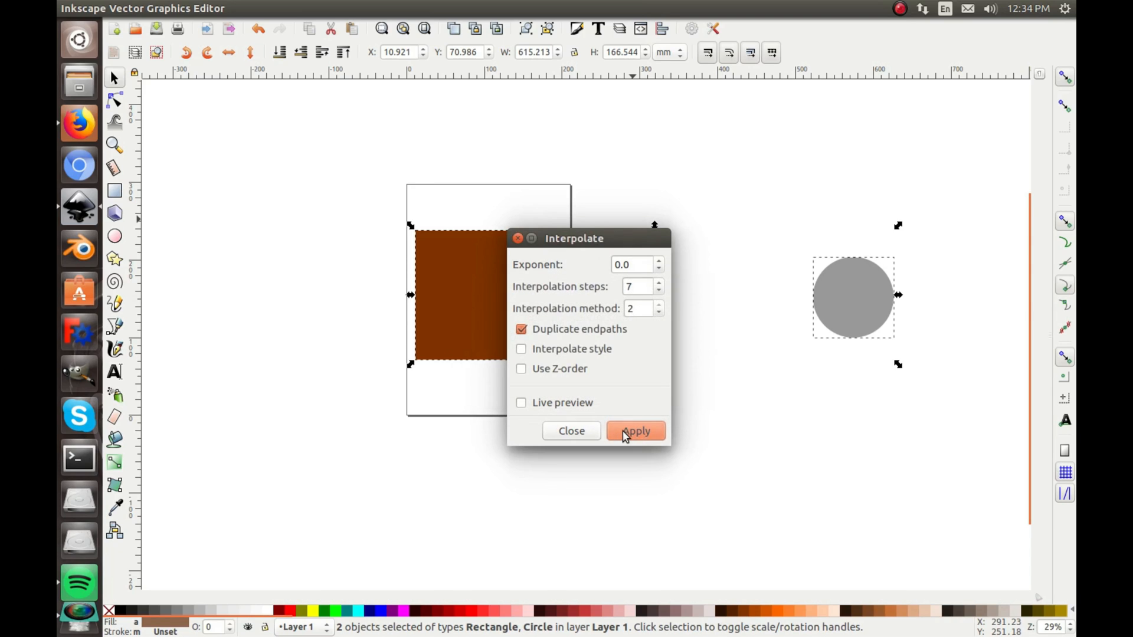
click(592, 432)
- Shift the shapes slightly, delete the grey circle, and view Help > About Inkscape with its authors list
mouse_move(541, 331)
mouse_down()
mouse_move(661, 200)
mouse_move(514, 330)
mouse_up()
click(825, 190)
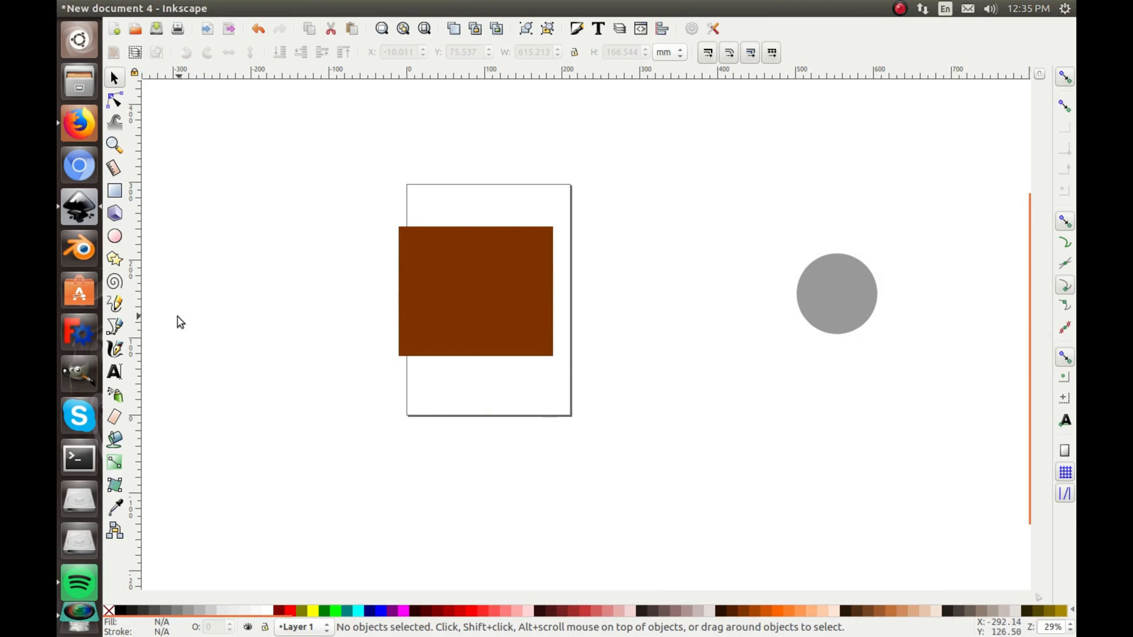
click(835, 289)
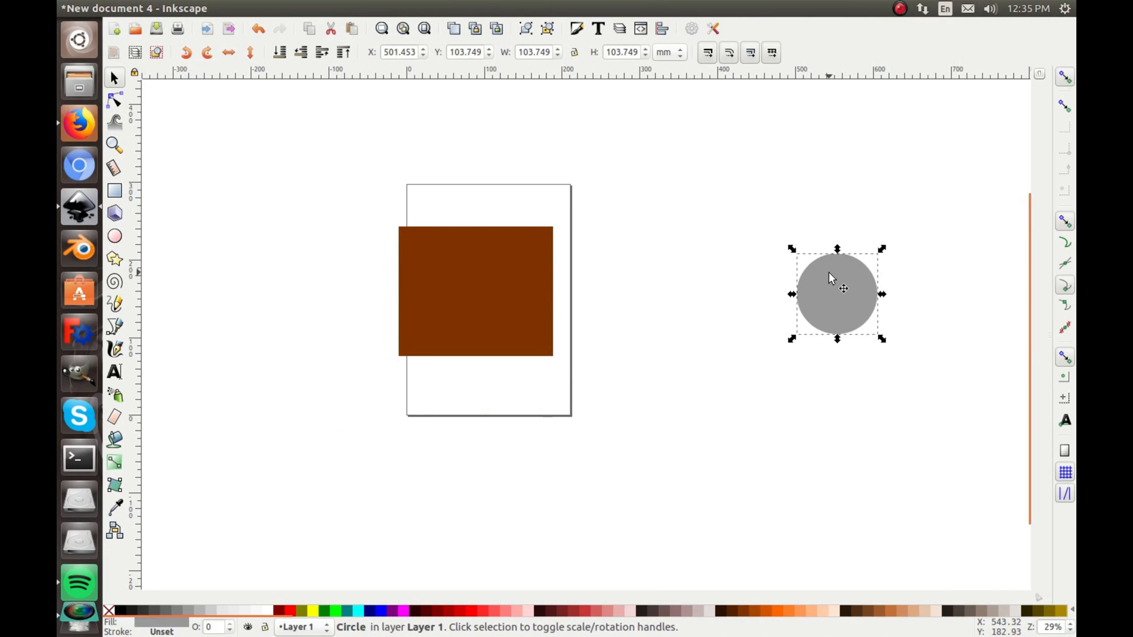
key(Delete)
click(395, 8)
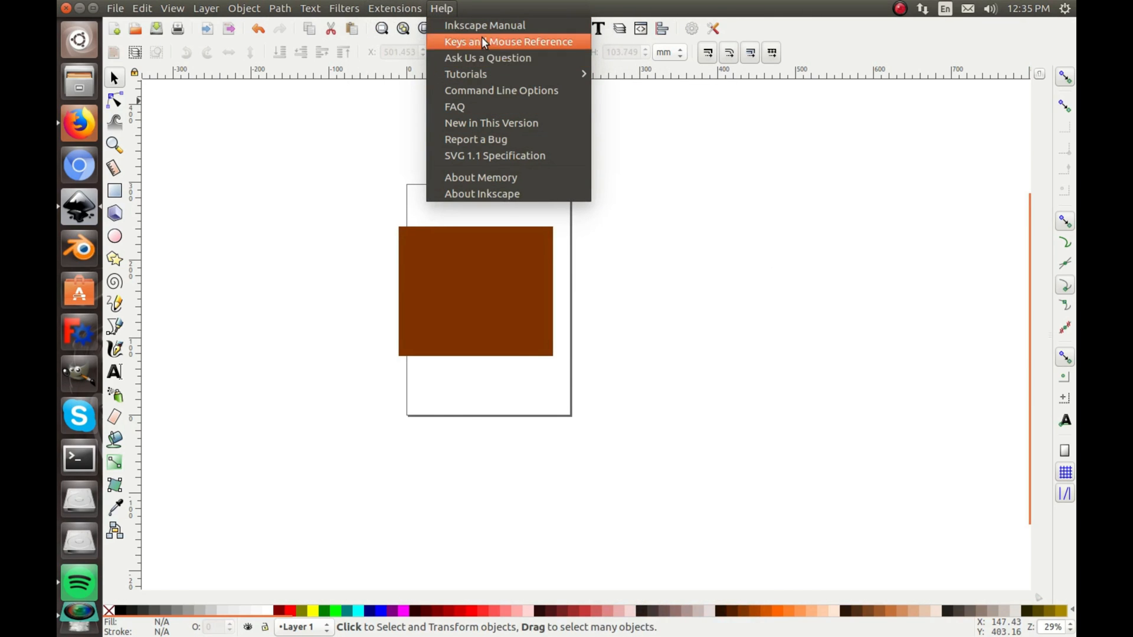
click(501, 195)
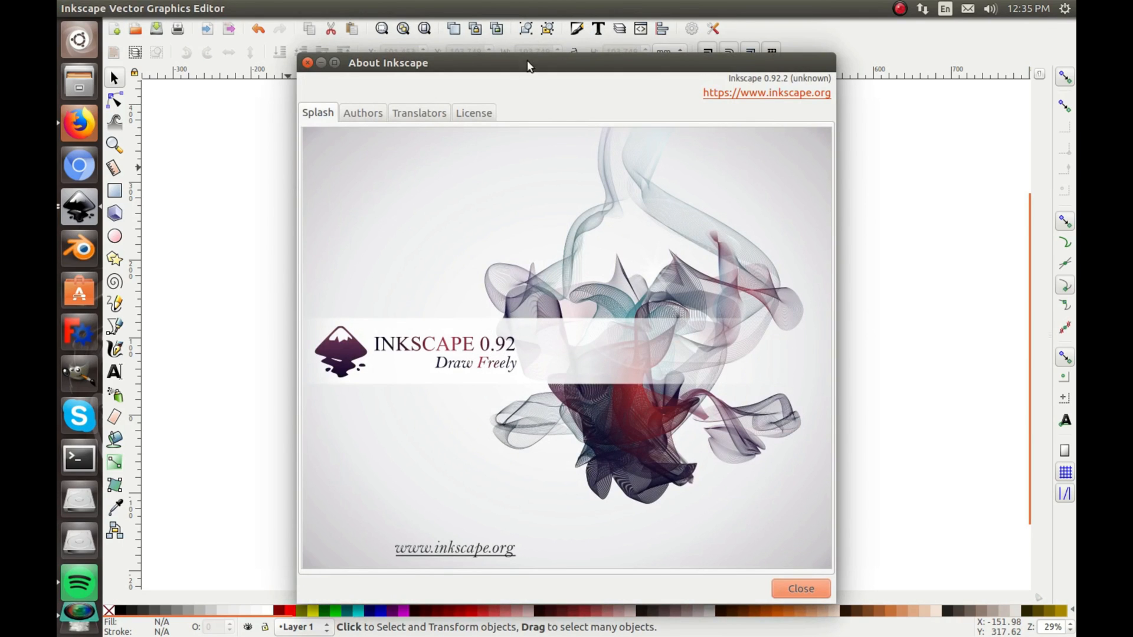
click(363, 113)
scroll(452, 345, down, 5)
scroll(455, 344, down, 5)
scroll(460, 344, down, 5)
scroll(454, 314, up, 5)
scroll(465, 321, up, 5)
scroll(469, 320, up, 5)
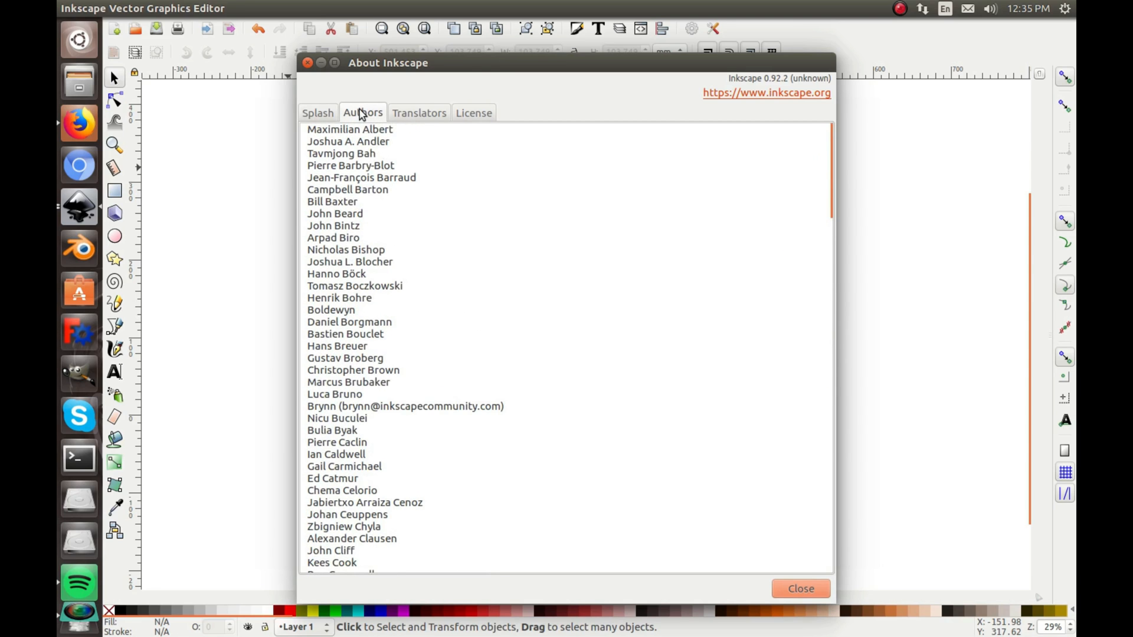
- Delete the brown rectangle, draw a grey circle and a grey rectangle, and remove a stray small square
click(308, 62)
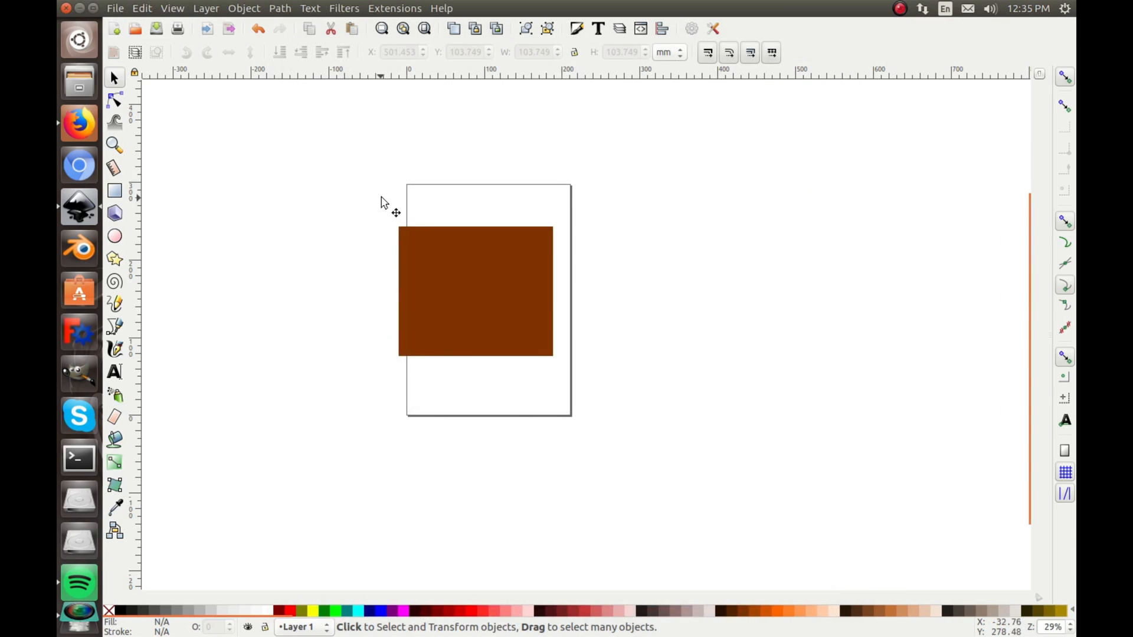
click(428, 237)
key(Delete)
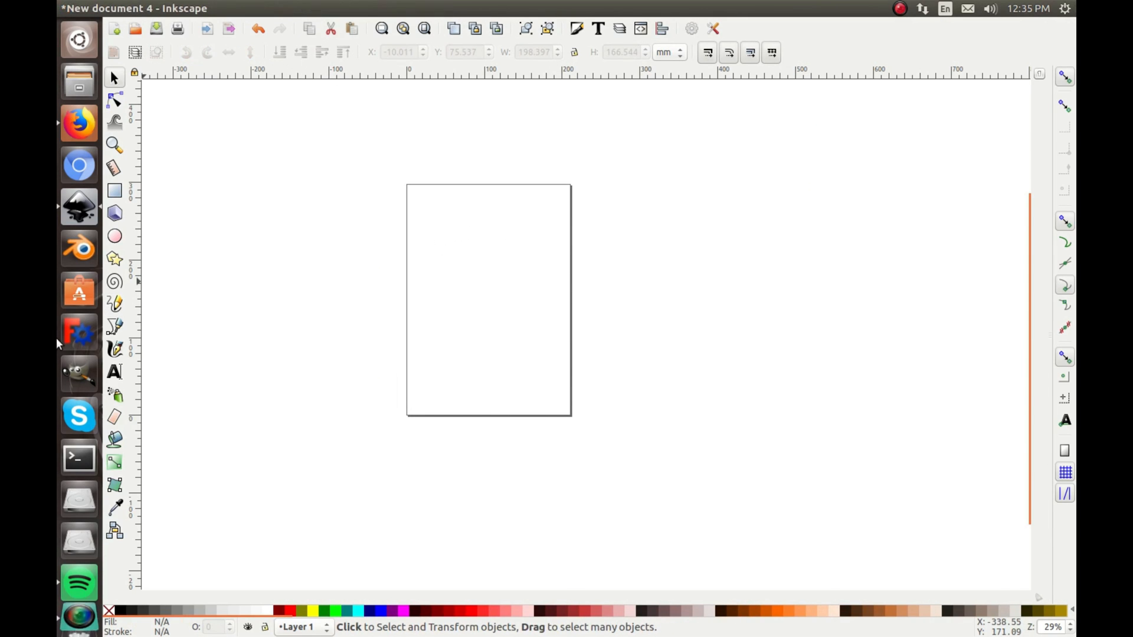
click(114, 235)
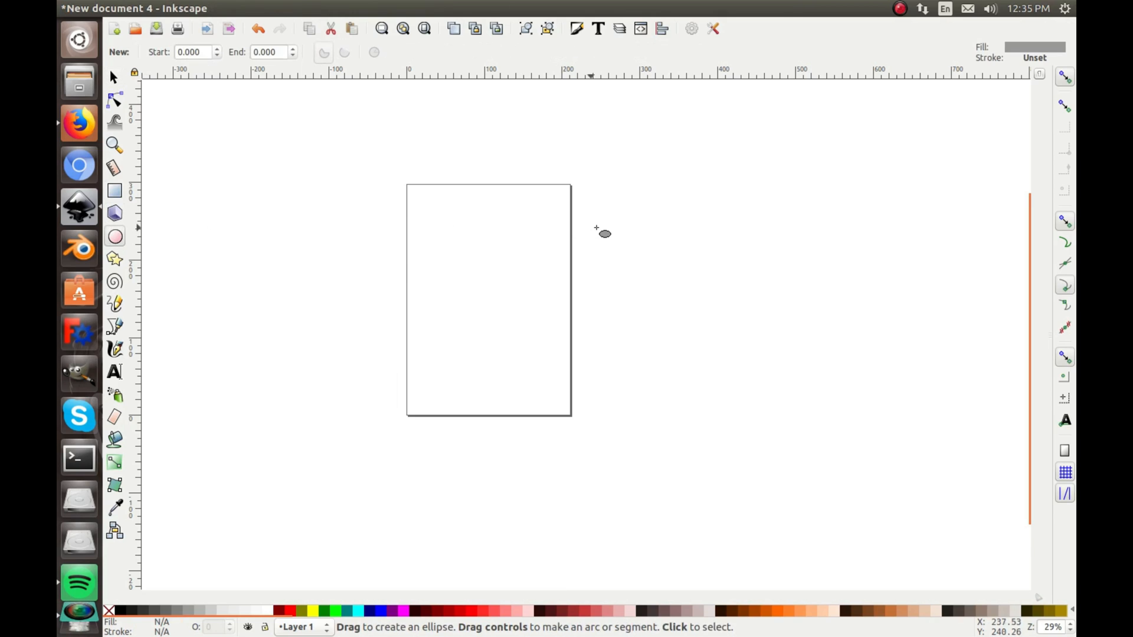
drag(561, 221, 484, 298)
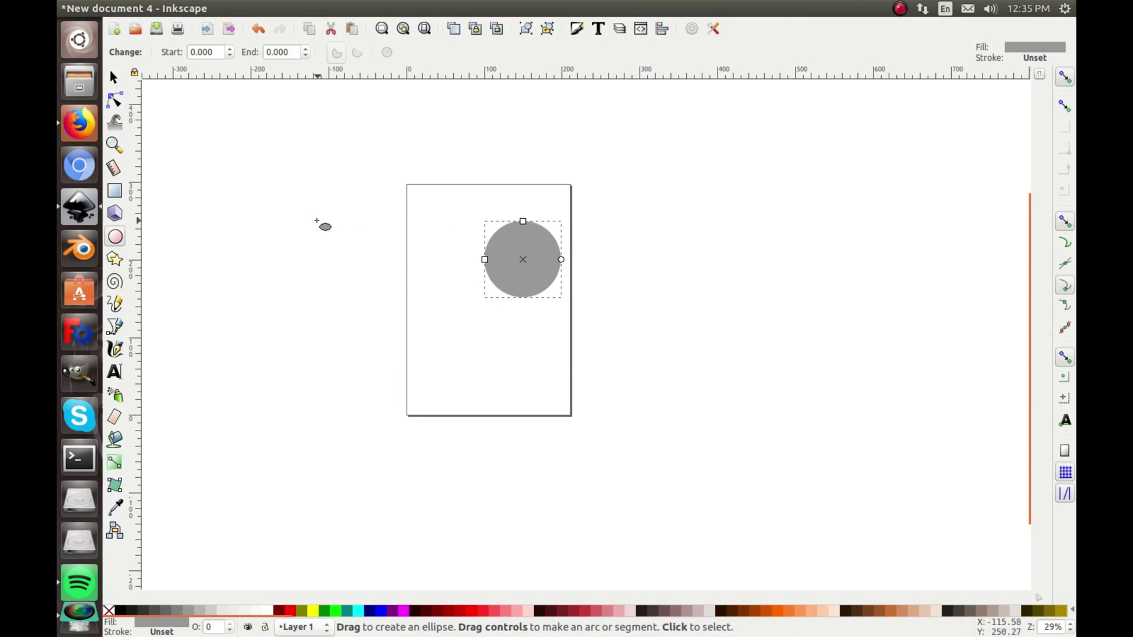
click(114, 190)
drag(428, 184, 627, 328)
drag(434, 407, 370, 471)
key(Delete)
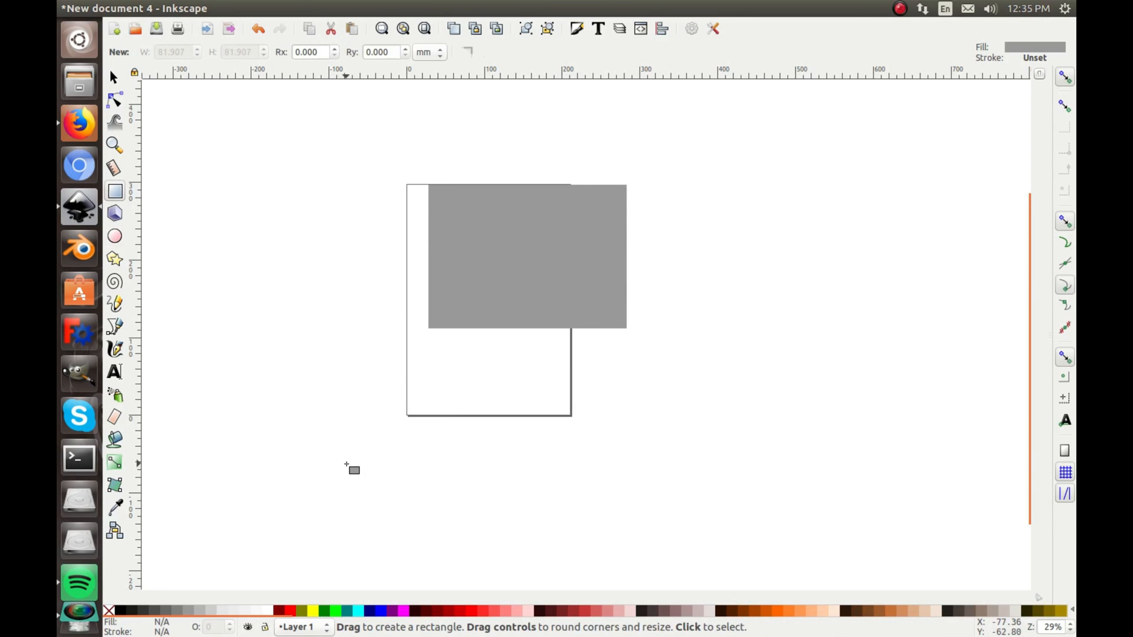
- Fill the rectangle red, lower it behind the circle, and select both shapes
click(115, 78)
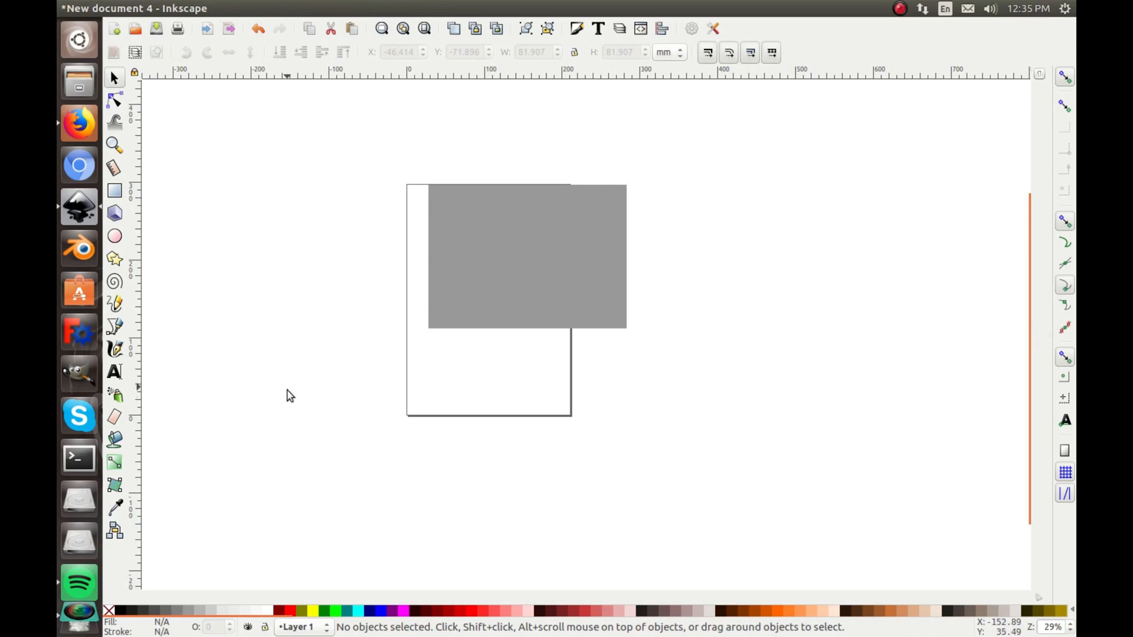
click(451, 323)
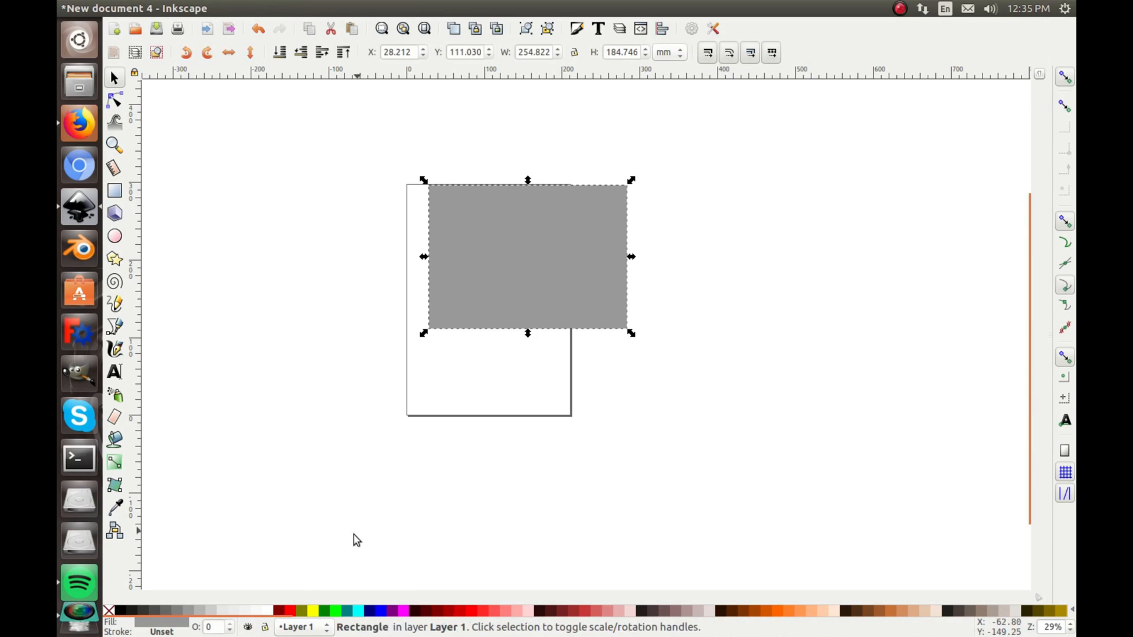
click(287, 611)
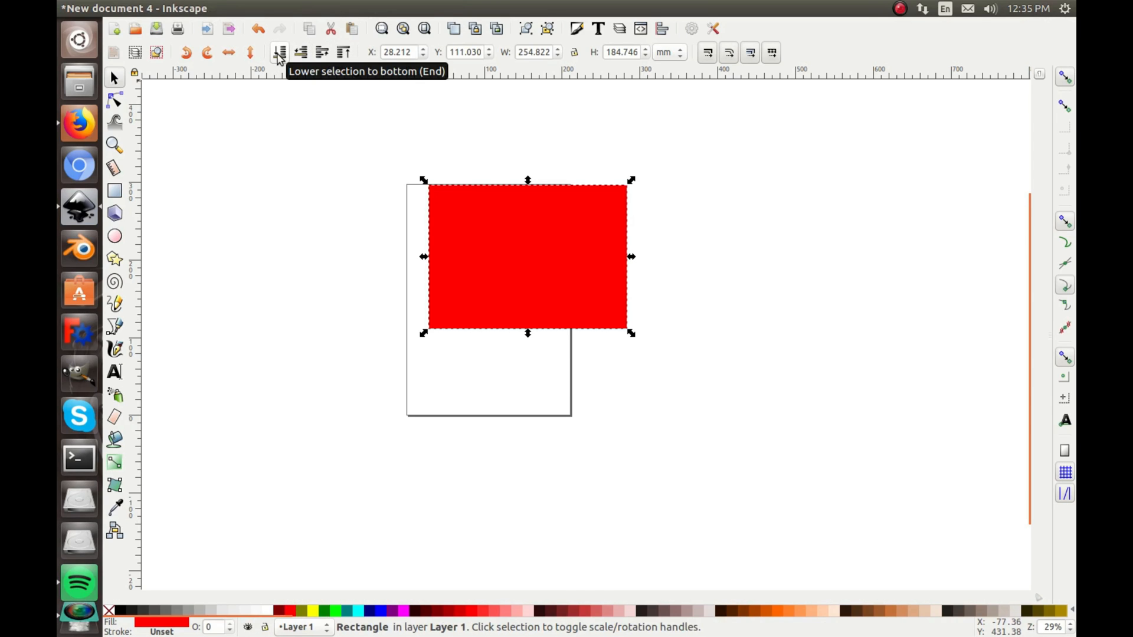
click(280, 52)
click(354, 213)
mouse_move(574, 196)
mouse_down()
mouse_move(560, 204)
mouse_move(568, 200)
mouse_up()
shift+click(520, 244)
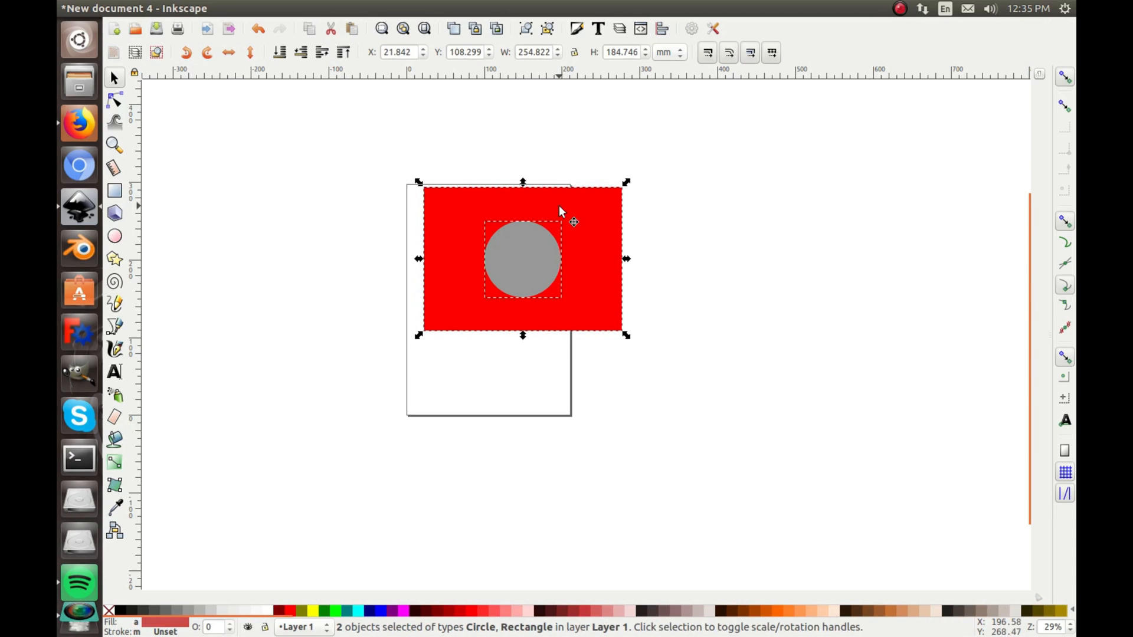
mouse_move(395, 8)
click(280, 9)
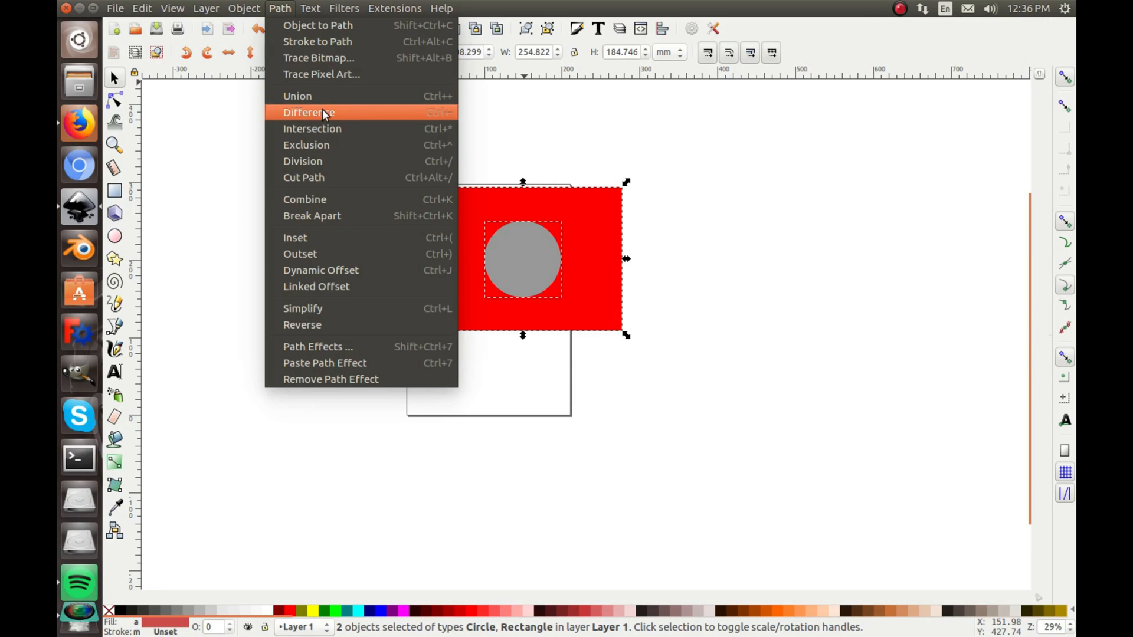
- Cut the circle out of the red rectangle with Path > Difference, move it, then undo back to separate shapes
click(323, 112)
mouse_move(539, 227)
mouse_down()
mouse_move(558, 193)
mouse_move(527, 220)
mouse_up()
click(116, 100)
click(115, 77)
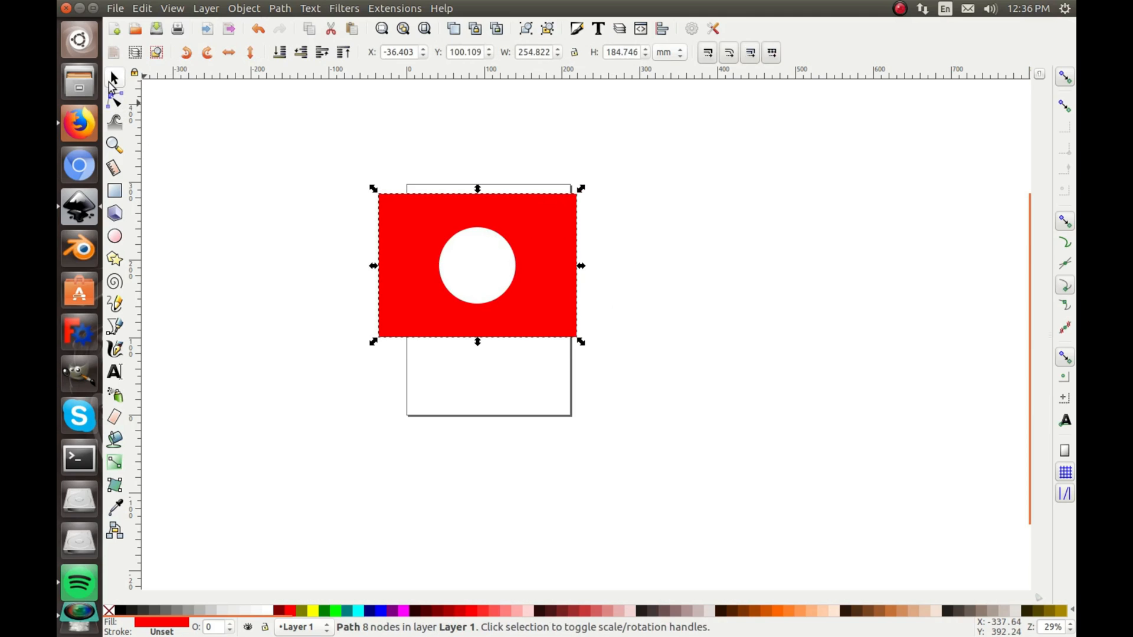
drag(395, 212, 344, 137)
key(ctrl+z)
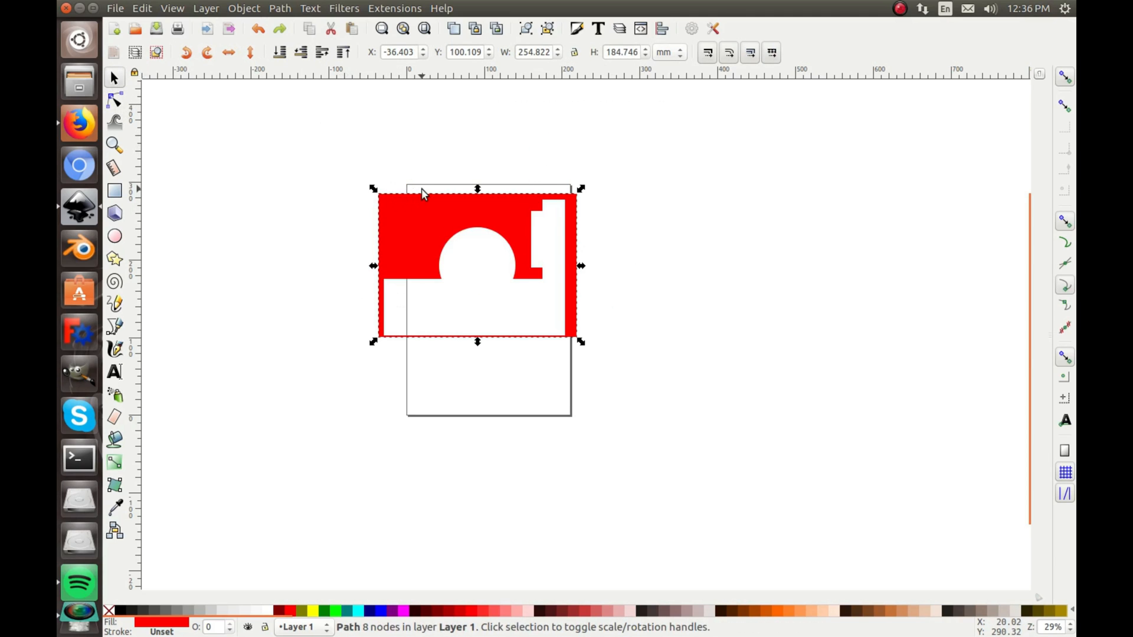
key(ctrl+z)
key(ctrl+z)
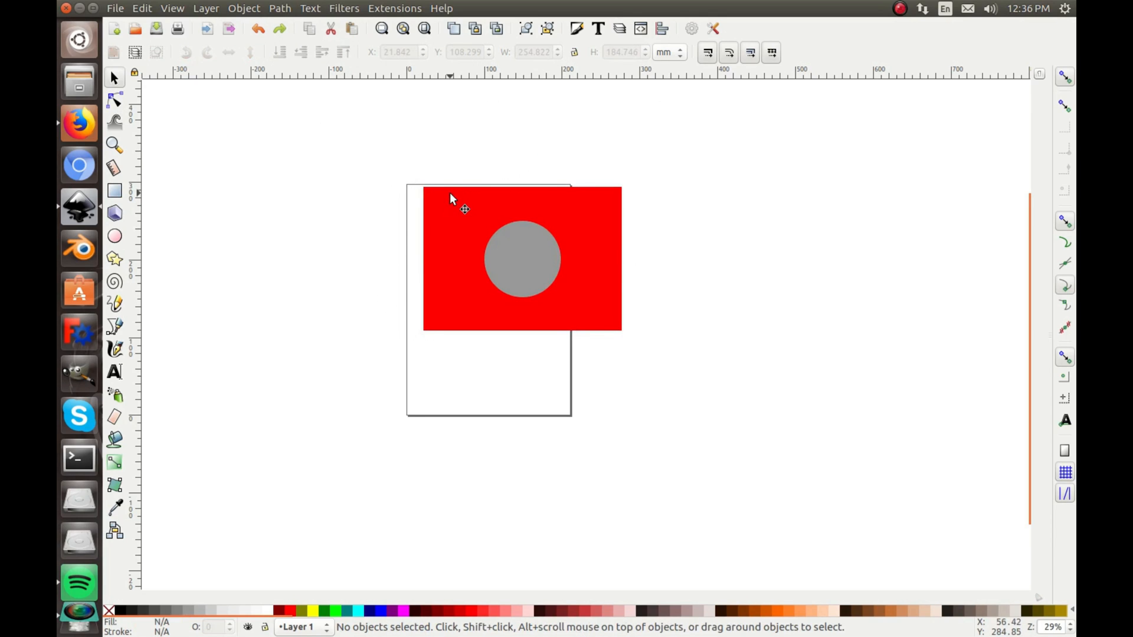
- Keep only the overlap with Path > Intersection, move the resulting red circle, then delete it
click(527, 255)
click(560, 206)
shift+click(529, 269)
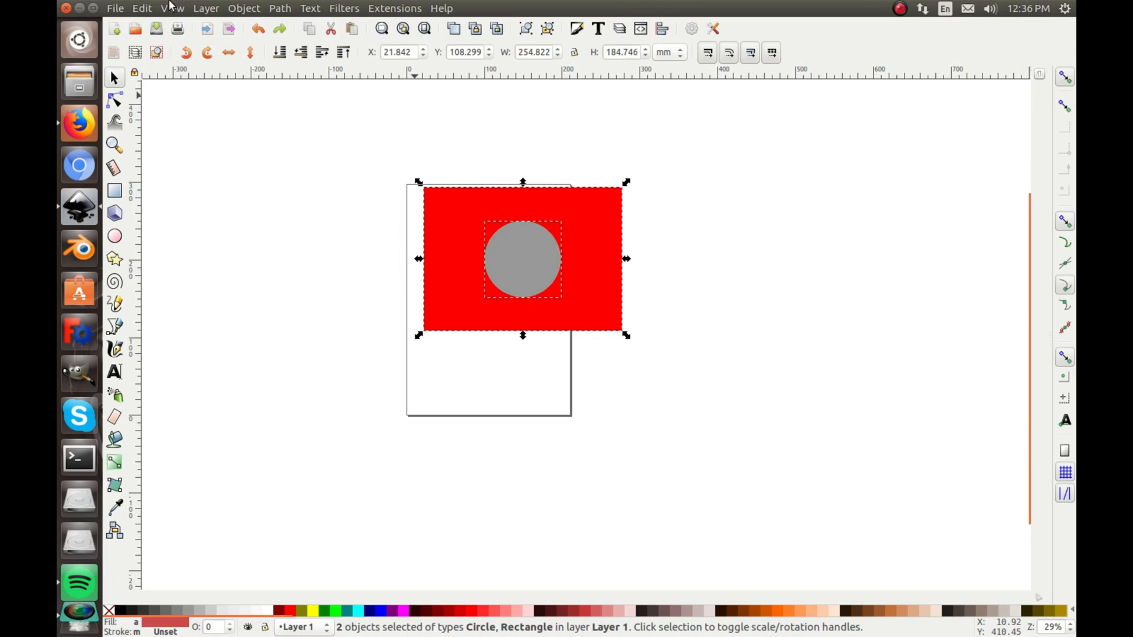
click(283, 8)
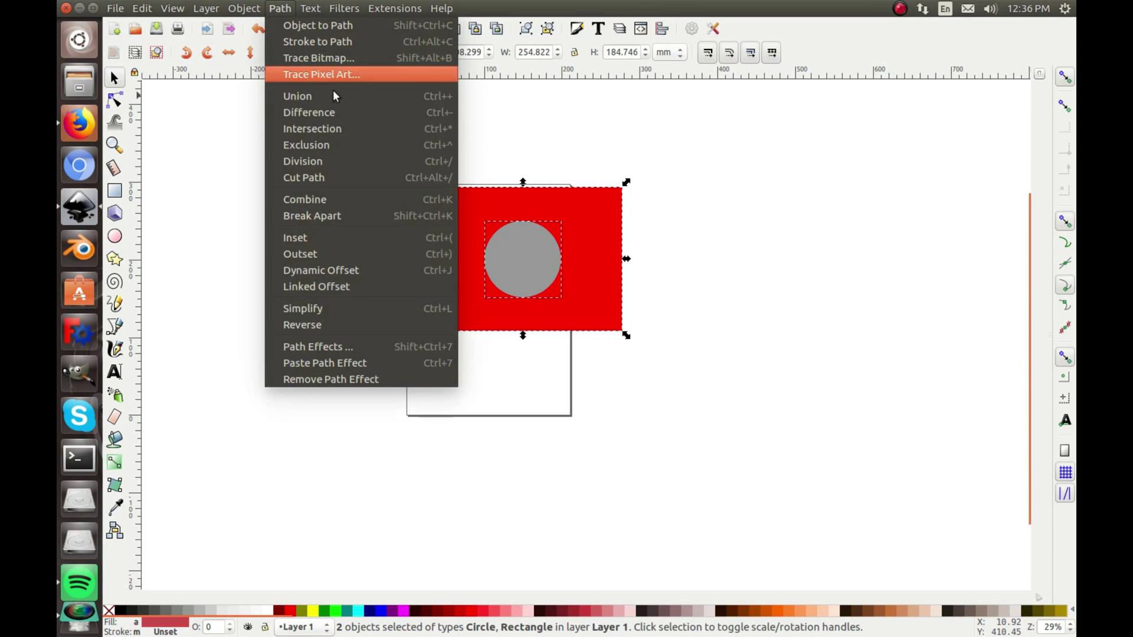
click(359, 129)
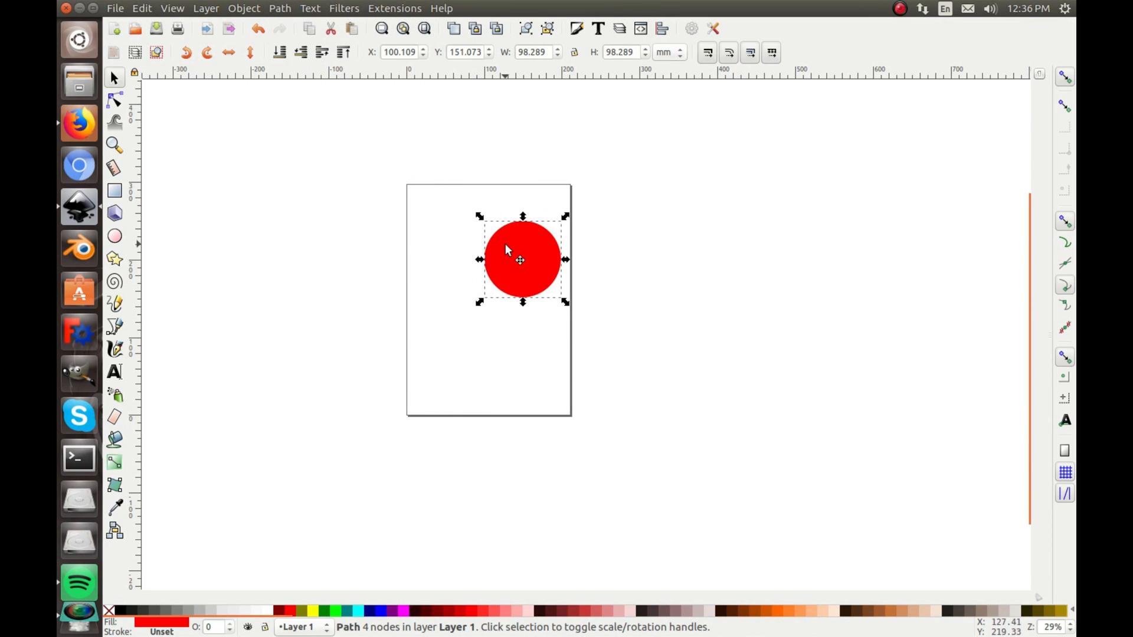
mouse_move(503, 246)
mouse_down()
mouse_move(449, 263)
mouse_move(519, 238)
mouse_move(299, 240)
mouse_move(506, 227)
mouse_up()
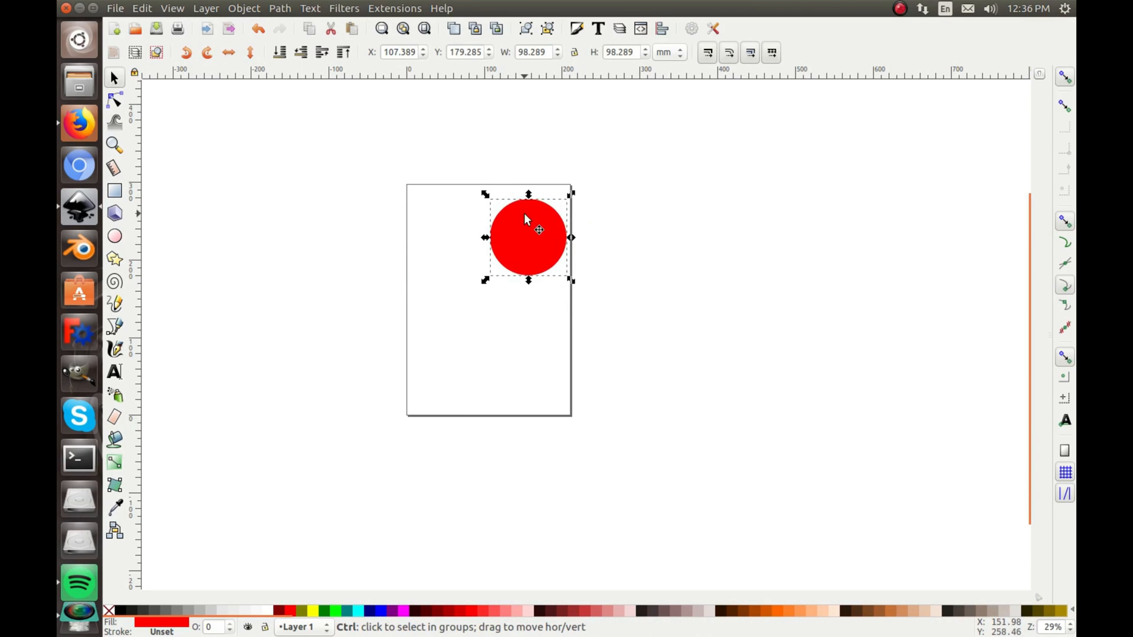
key(Delete)
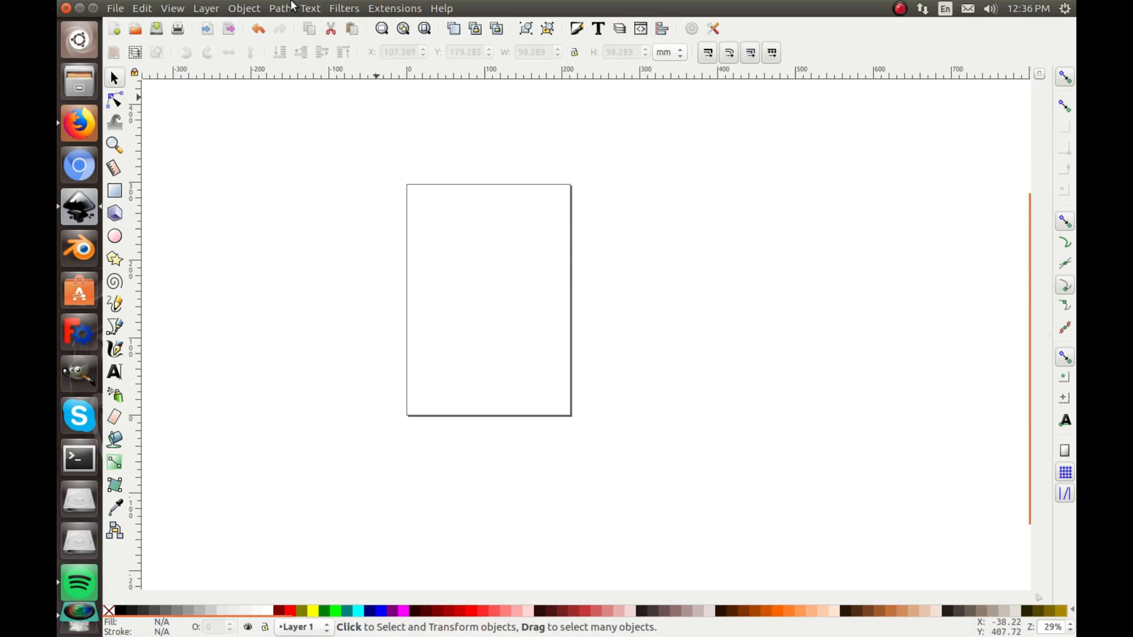
- Draw a red square left of the page and a red circle overlapping its corner
click(282, 9)
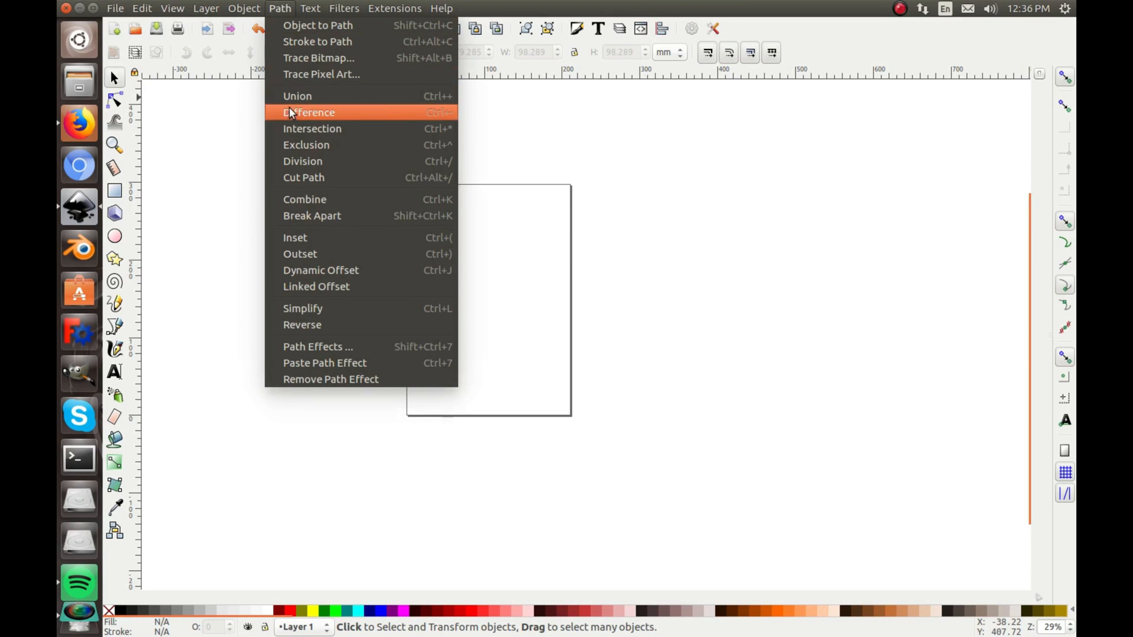
click(152, 190)
click(114, 190)
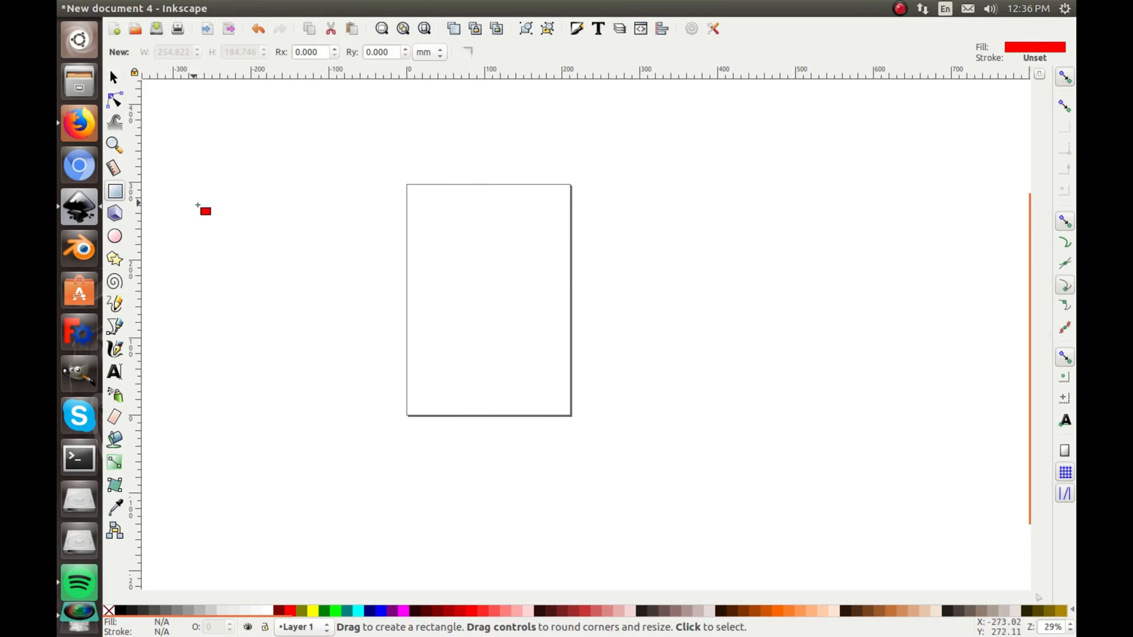
drag(225, 189, 341, 298)
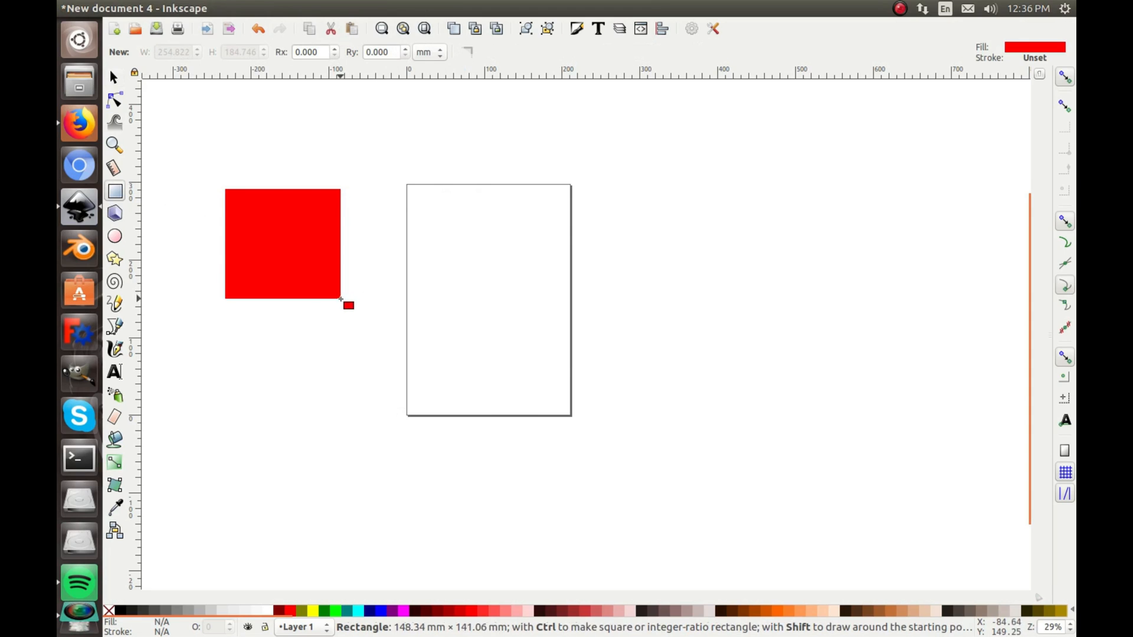
click(114, 237)
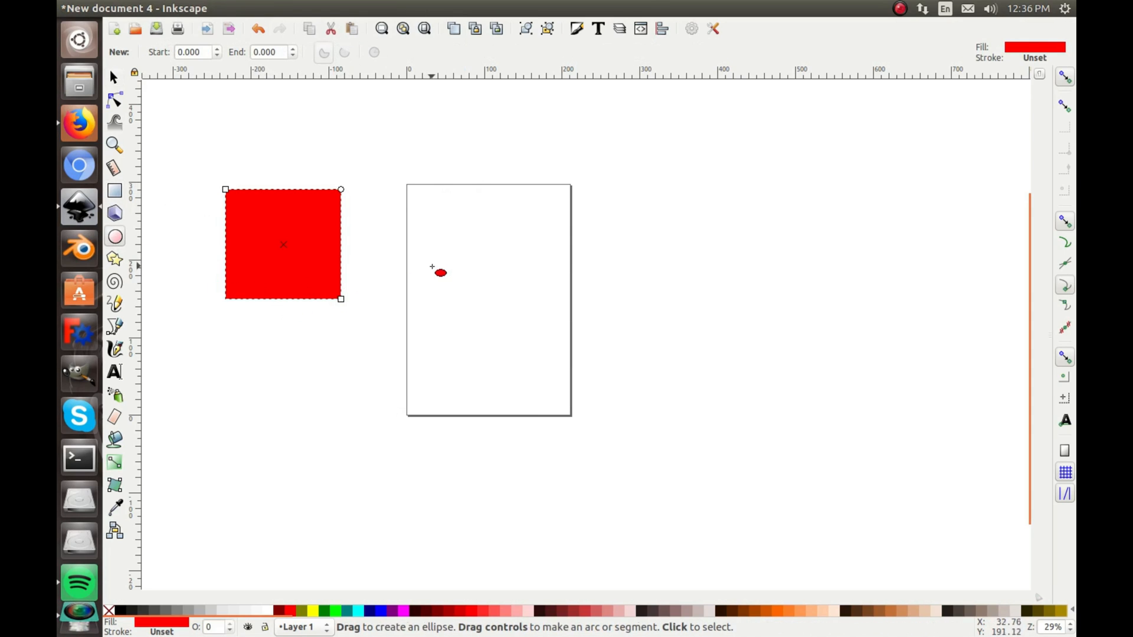
drag(406, 266, 273, 393)
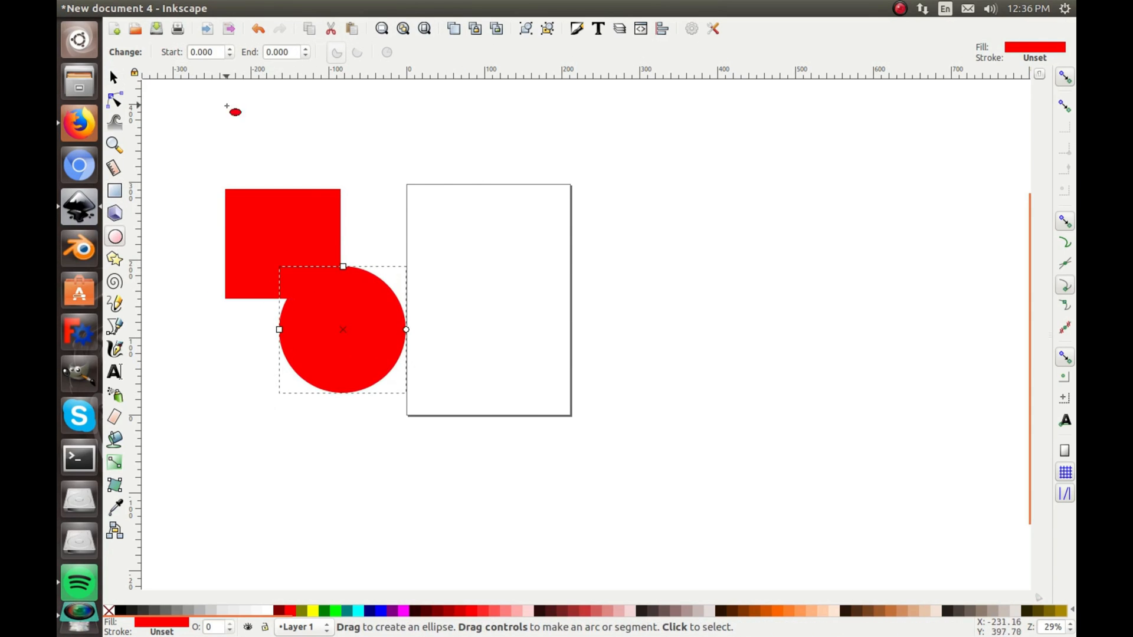
click(113, 77)
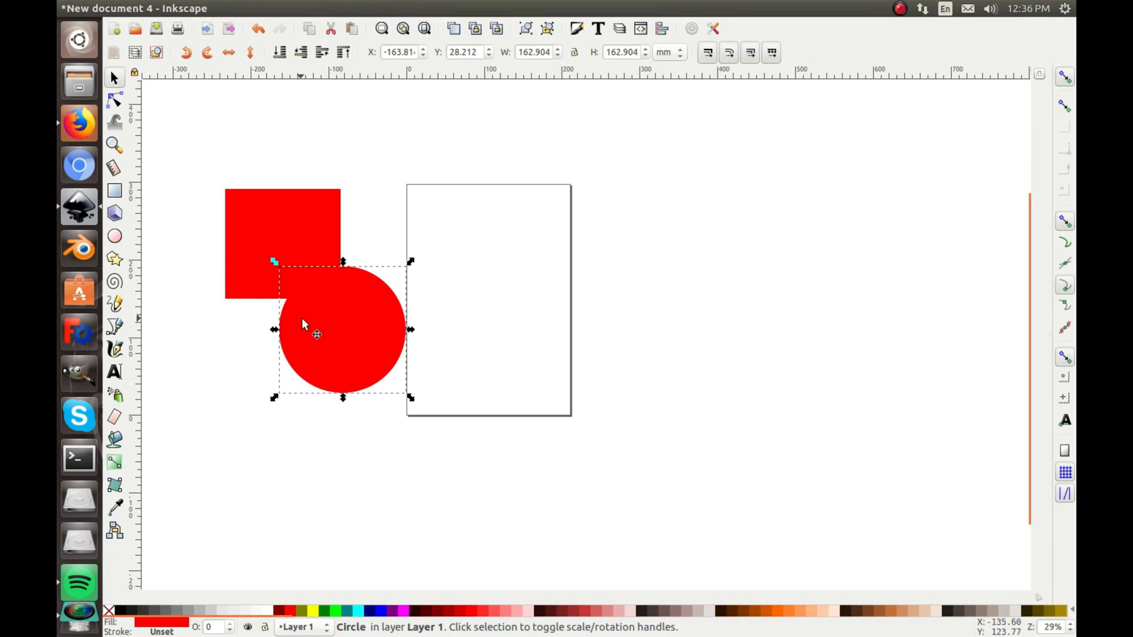
drag(309, 320, 319, 298)
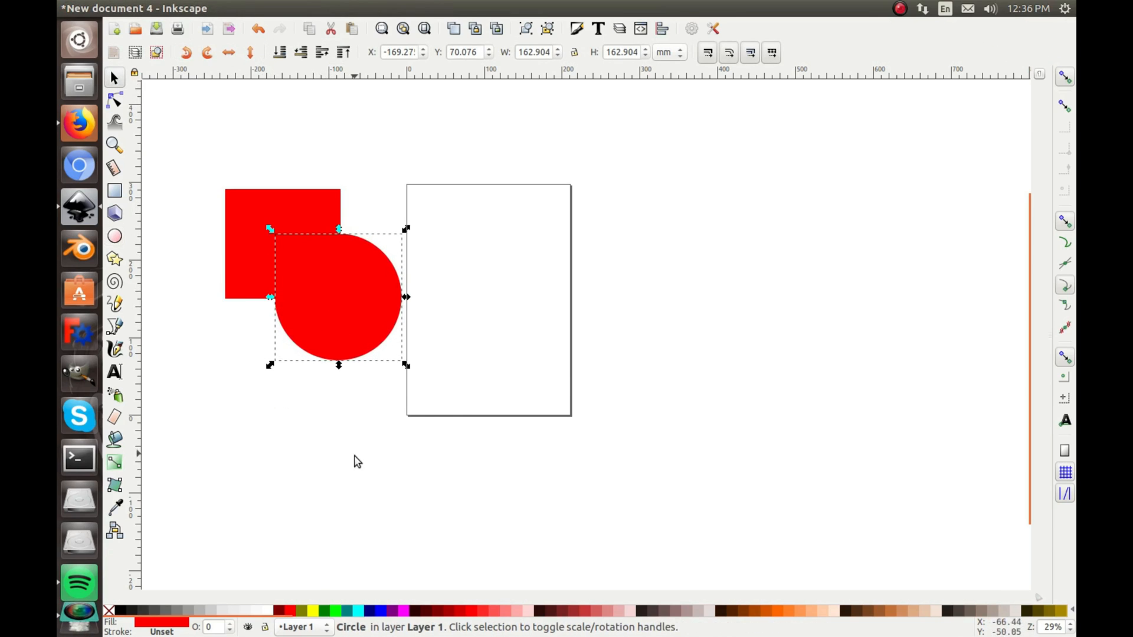
- Fill the circle cyan, select both shapes and merge them with Path > Union
click(311, 580)
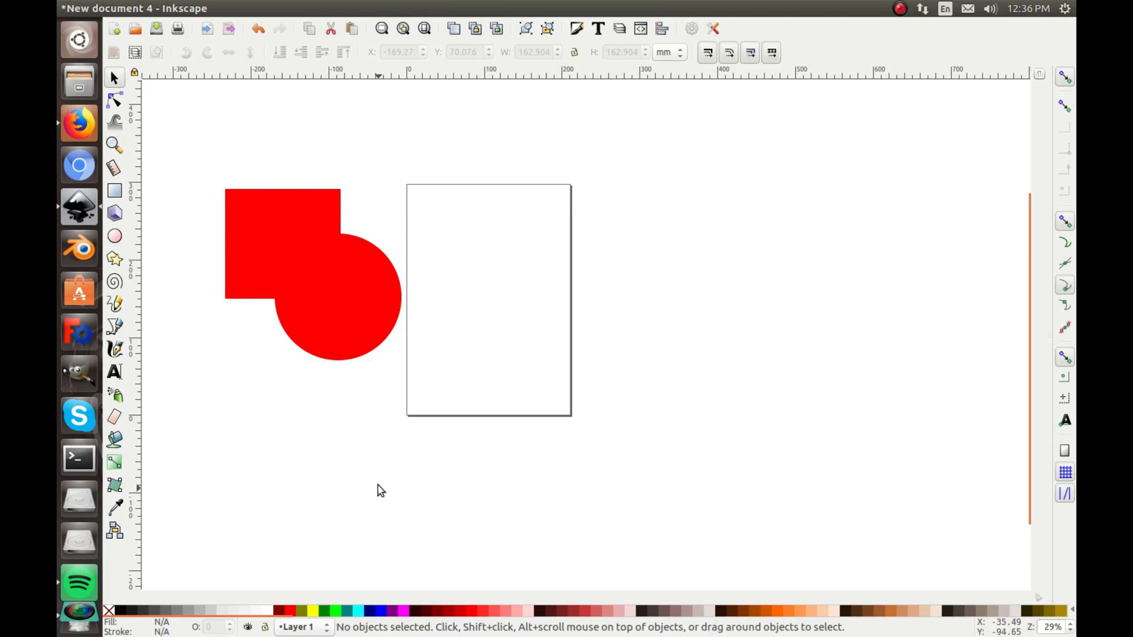
click(305, 294)
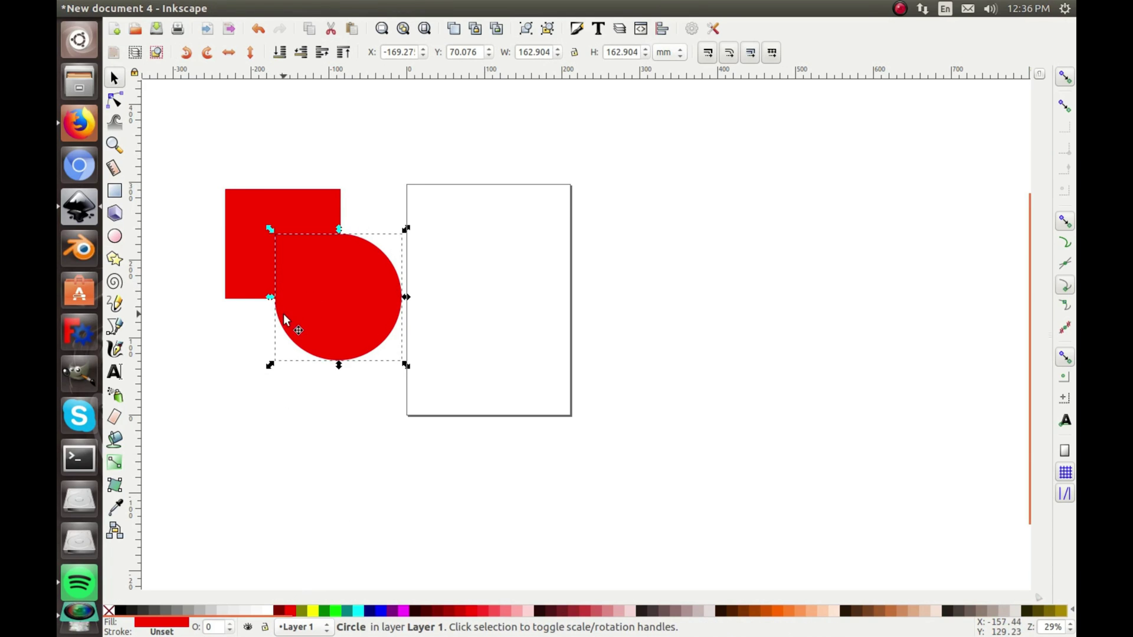
click(358, 611)
key(Escape)
click(316, 203)
shift+click(324, 266)
click(280, 8)
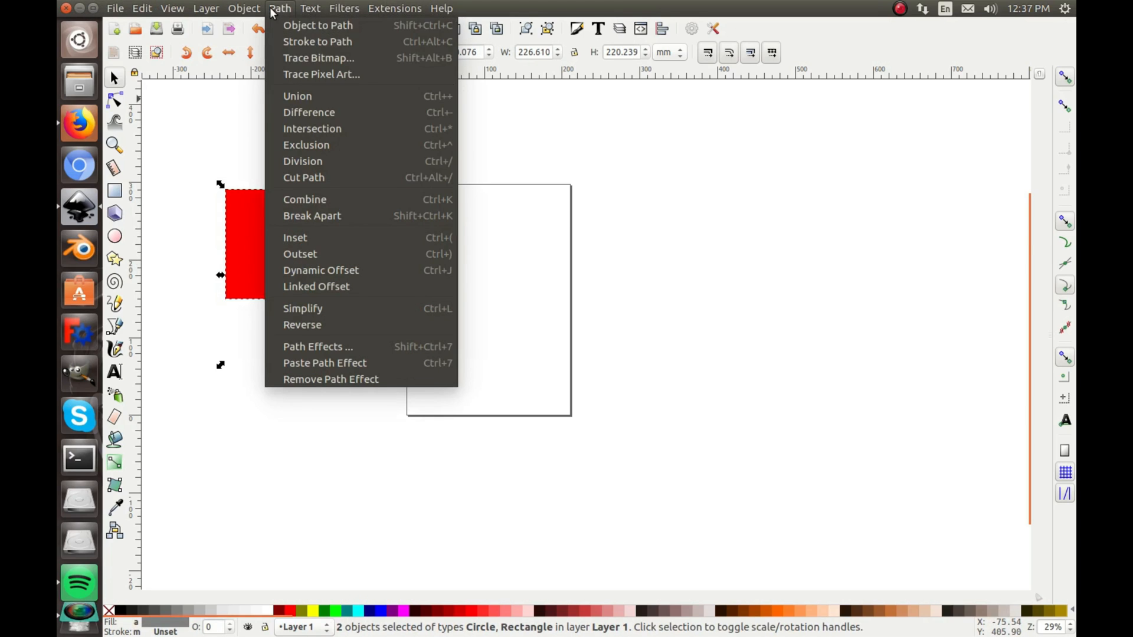
click(290, 95)
- Move the merged red shape, try ungrouping it, then delete it
mouse_move(254, 239)
mouse_down()
mouse_move(359, 288)
mouse_move(366, 341)
mouse_up()
key(ctrl+shift+g)
click(442, 190)
click(393, 226)
key(Delete)
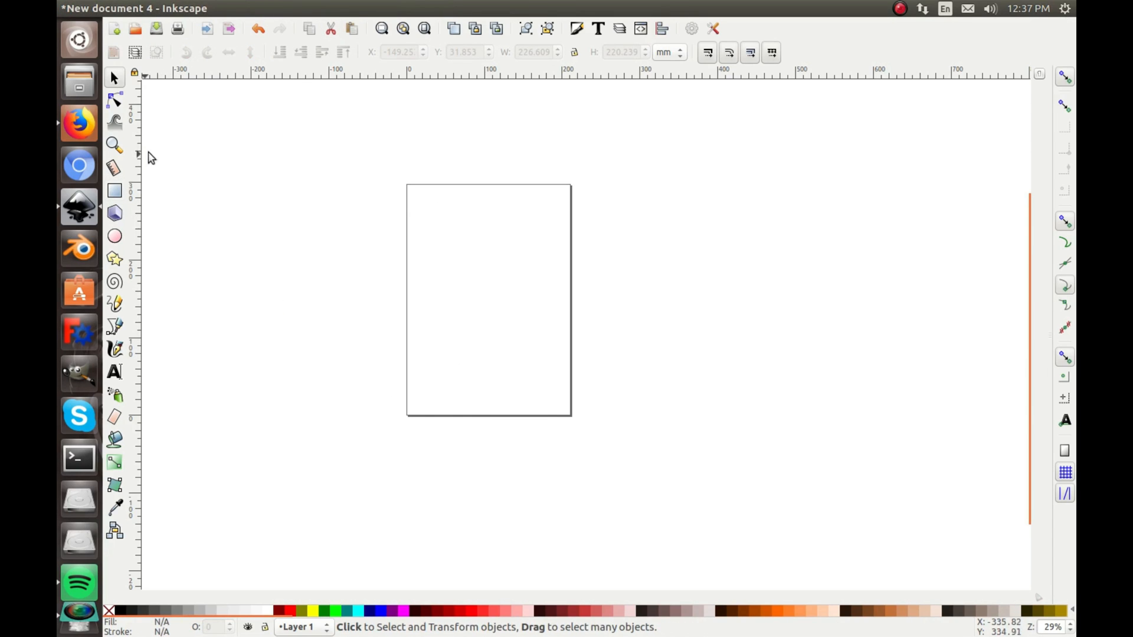
click(280, 8)
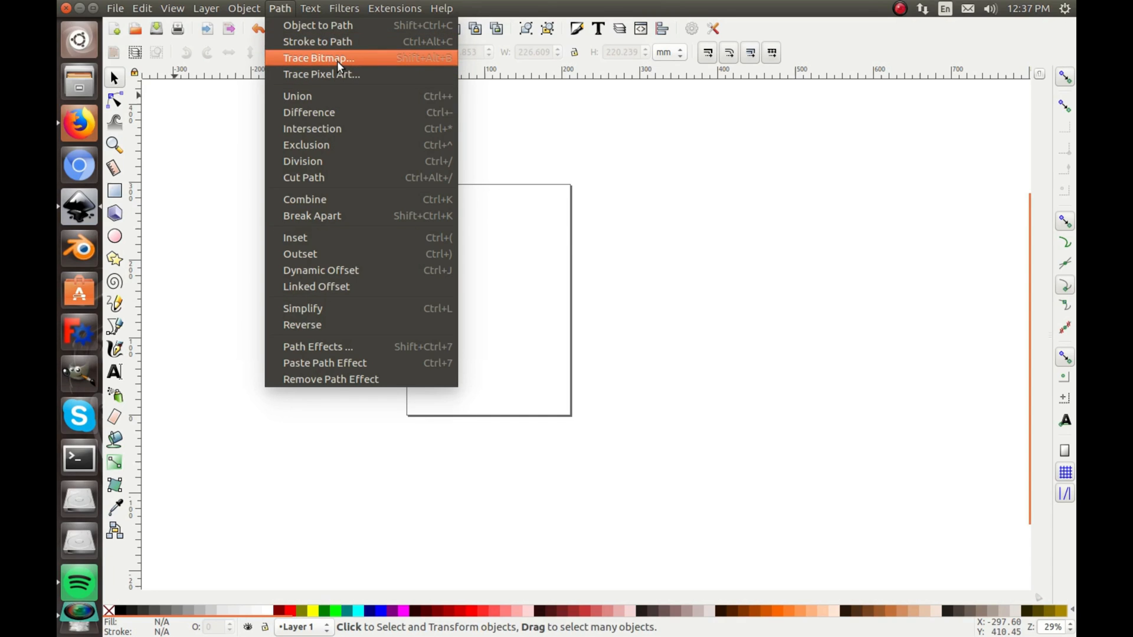
click(659, 126)
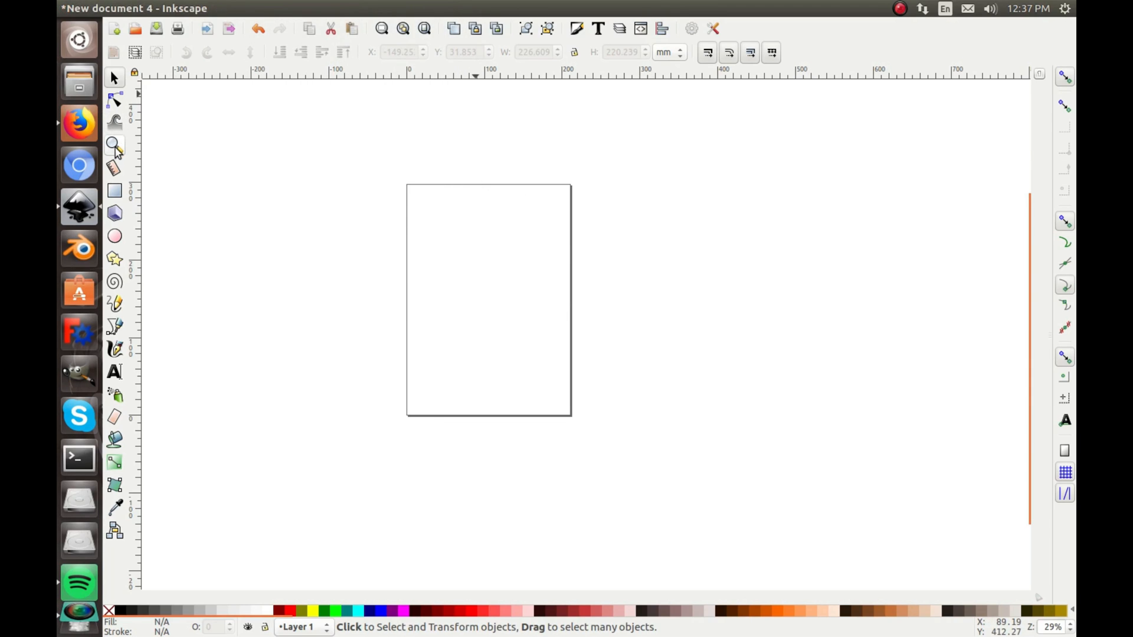
mouse_move(364, 9)
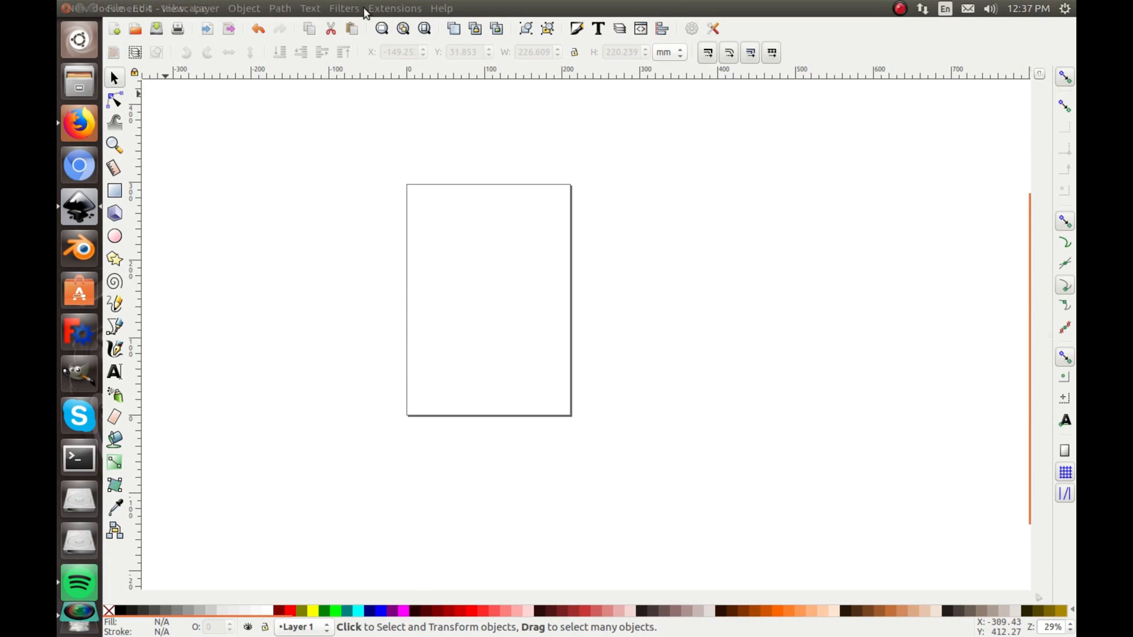
click(243, 8)
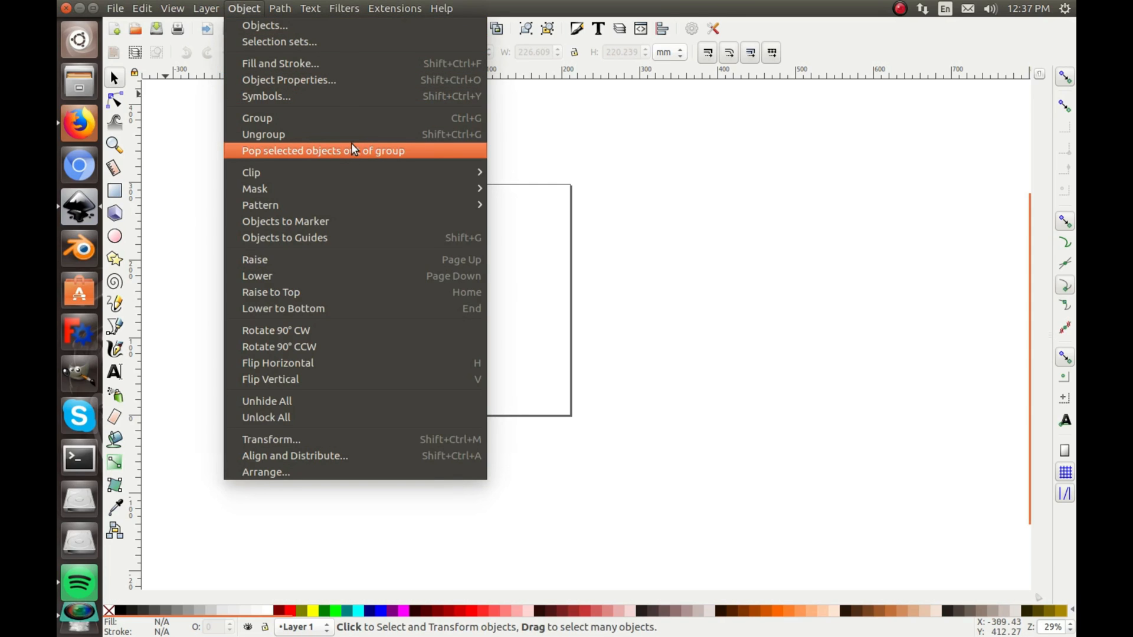
click(489, 100)
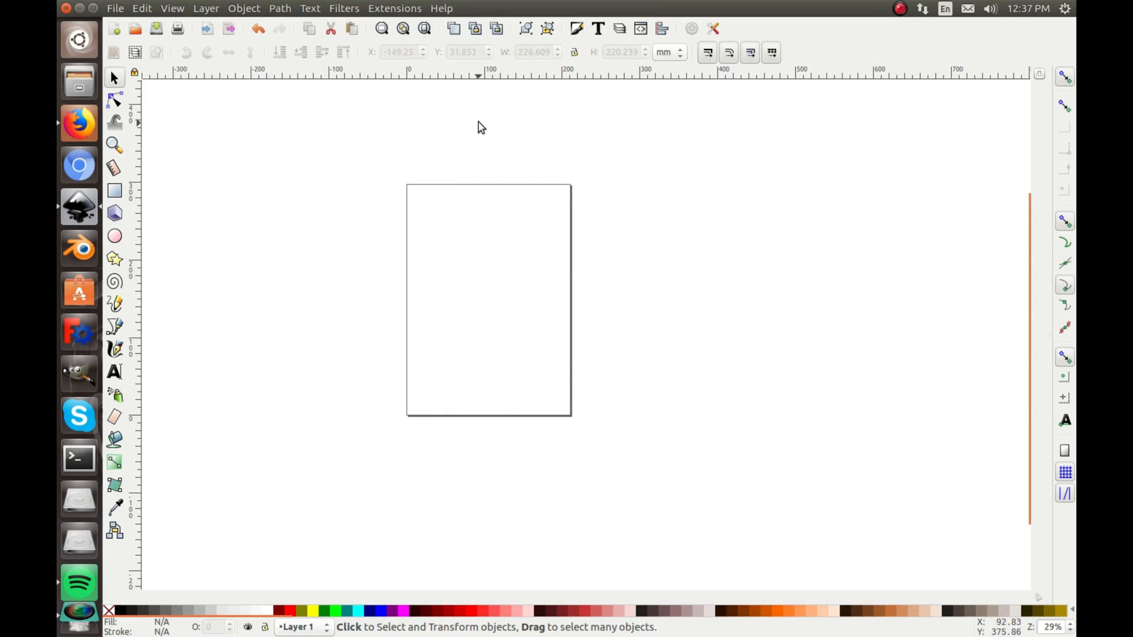
- Draw a cyan rectangle on the page and a cyan circle below it
key(r)
mouse_move(387, 159)
mouse_down()
mouse_move(669, 454)
mouse_move(493, 264)
mouse_up()
key(e)
mouse_move(399, 314)
mouse_down()
mouse_move(526, 483)
mouse_move(534, 462)
mouse_up()
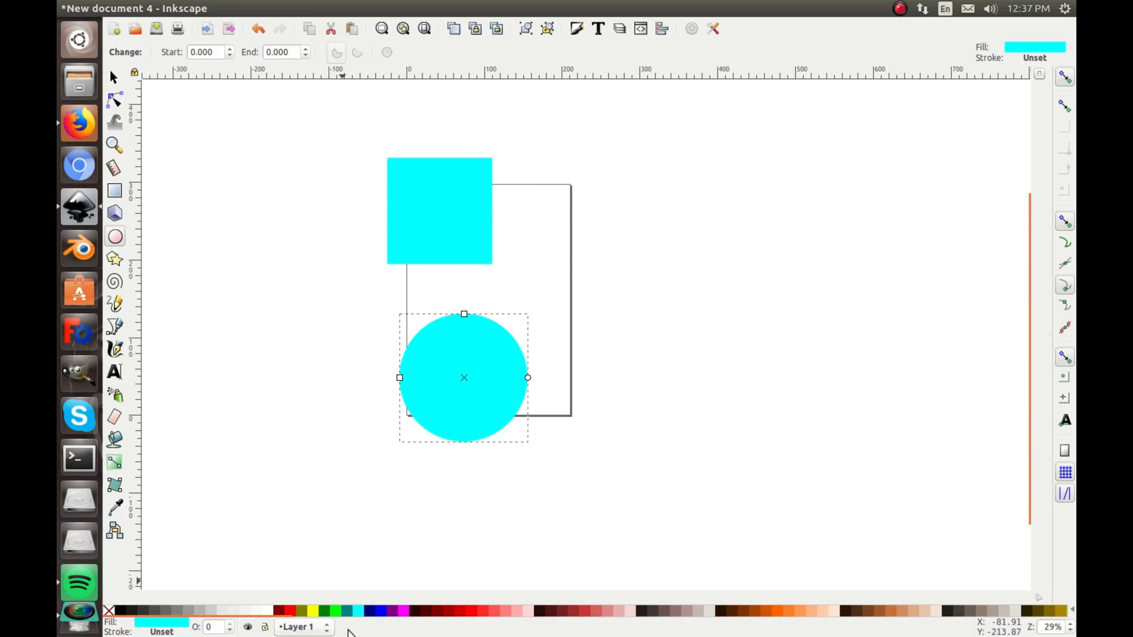
- Make the circle red, move it just below the square, select both and bring up Align and Distribute (Shift+Ctrl+A)
click(289, 611)
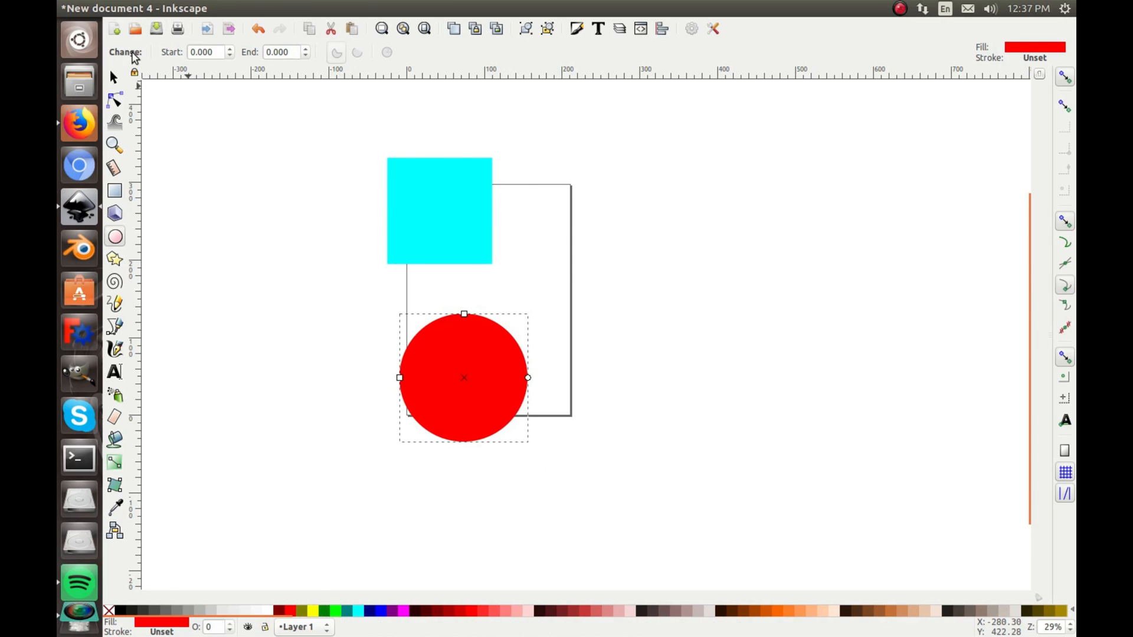
click(115, 77)
mouse_move(471, 350)
mouse_down()
mouse_move(458, 294)
mouse_move(444, 321)
mouse_up()
shift+click(448, 233)
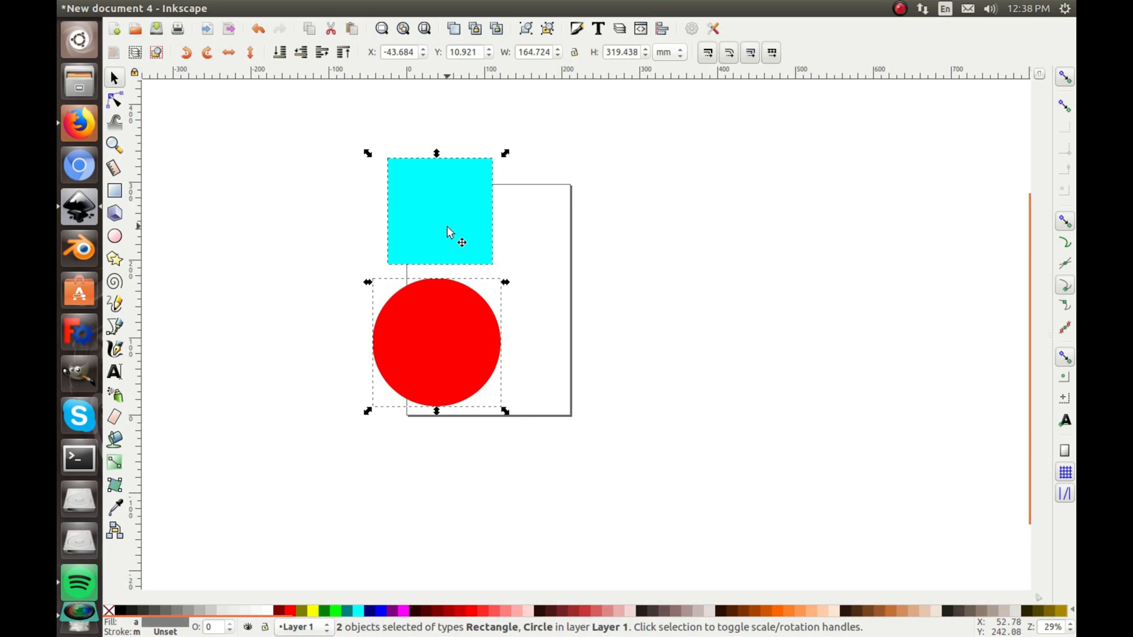
key(ctrl)
key(ctrl+shift+a)
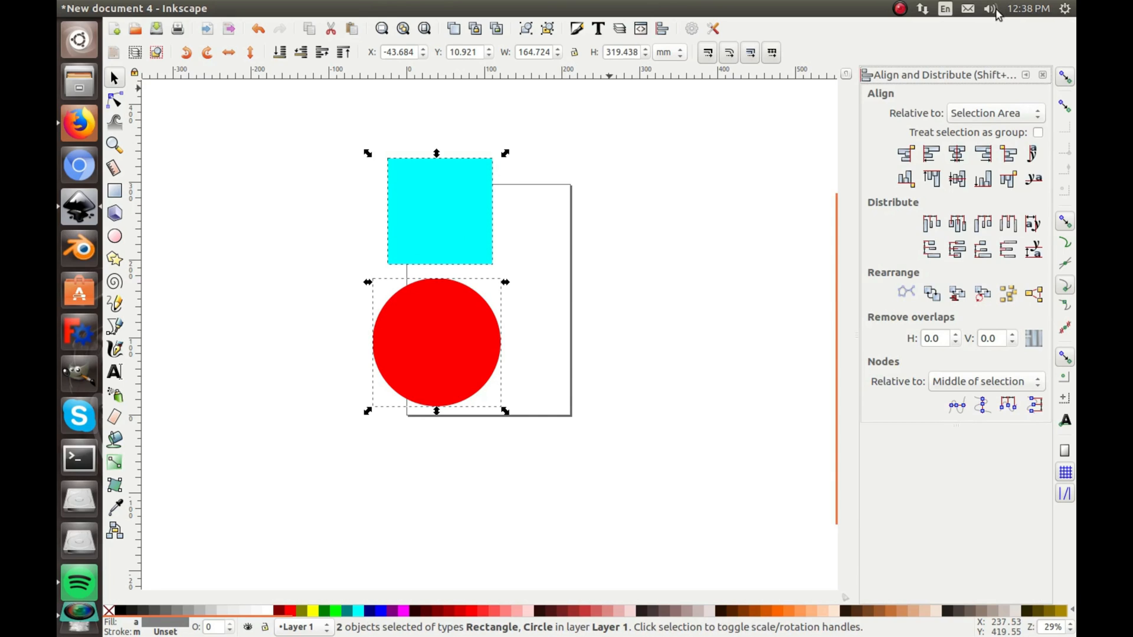
- Centre the circle and square on both axes, then try edge alignments that shift them right
click(957, 154)
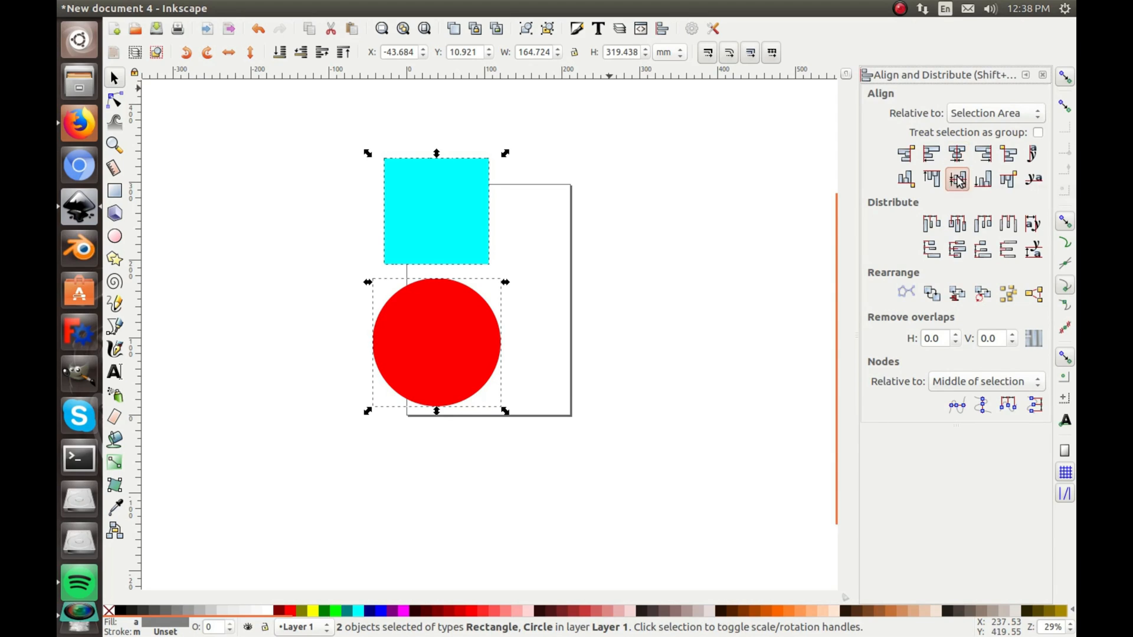
click(957, 179)
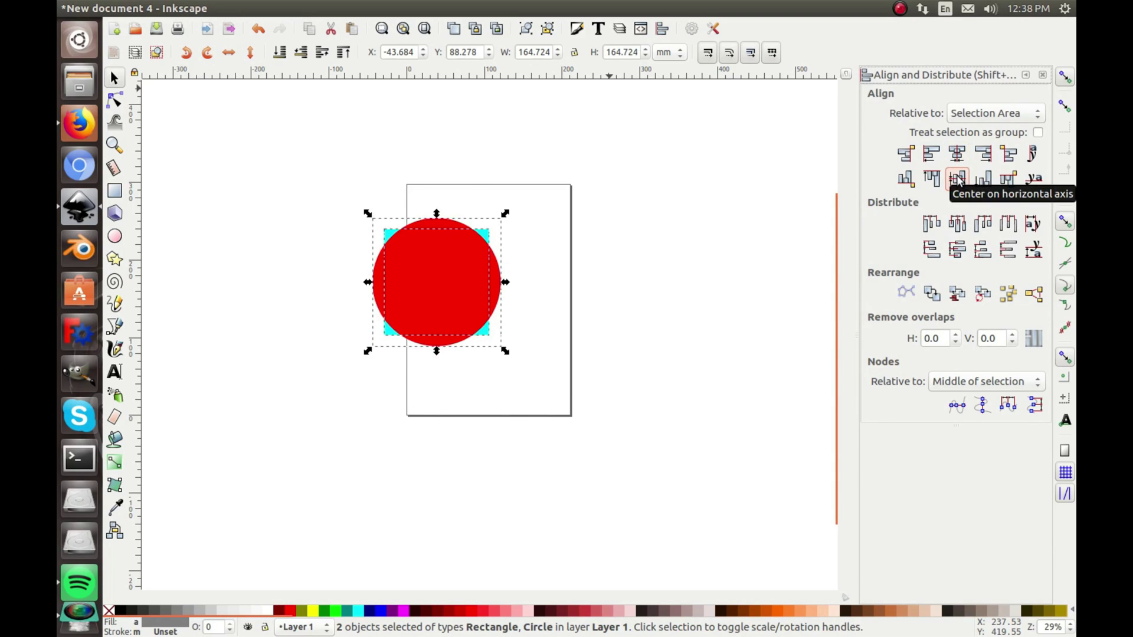
click(907, 179)
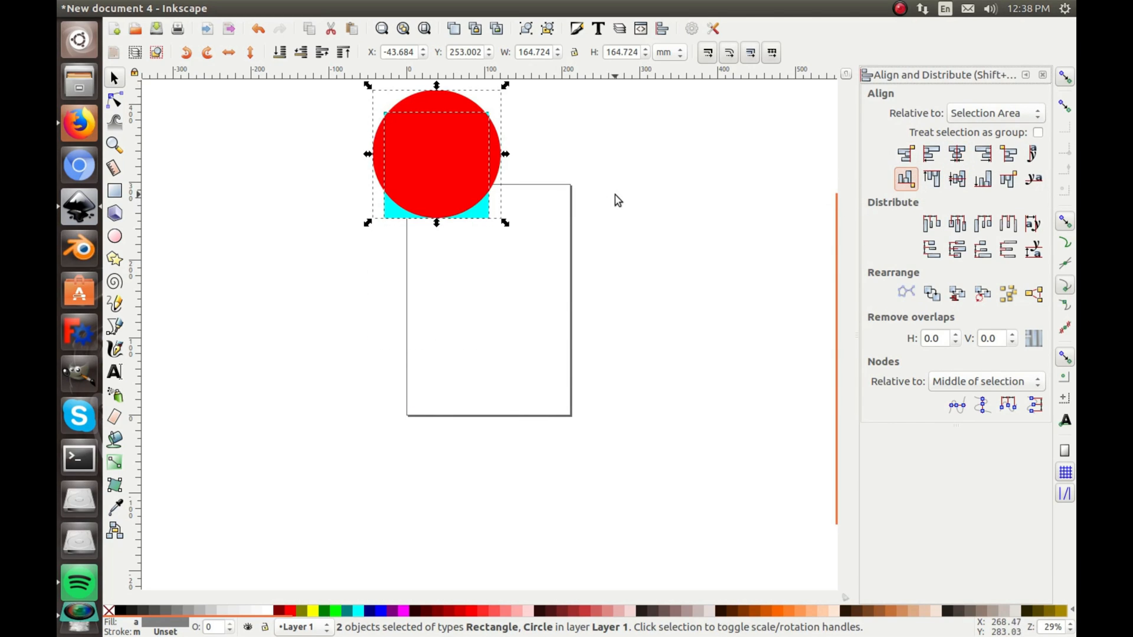
click(1016, 155)
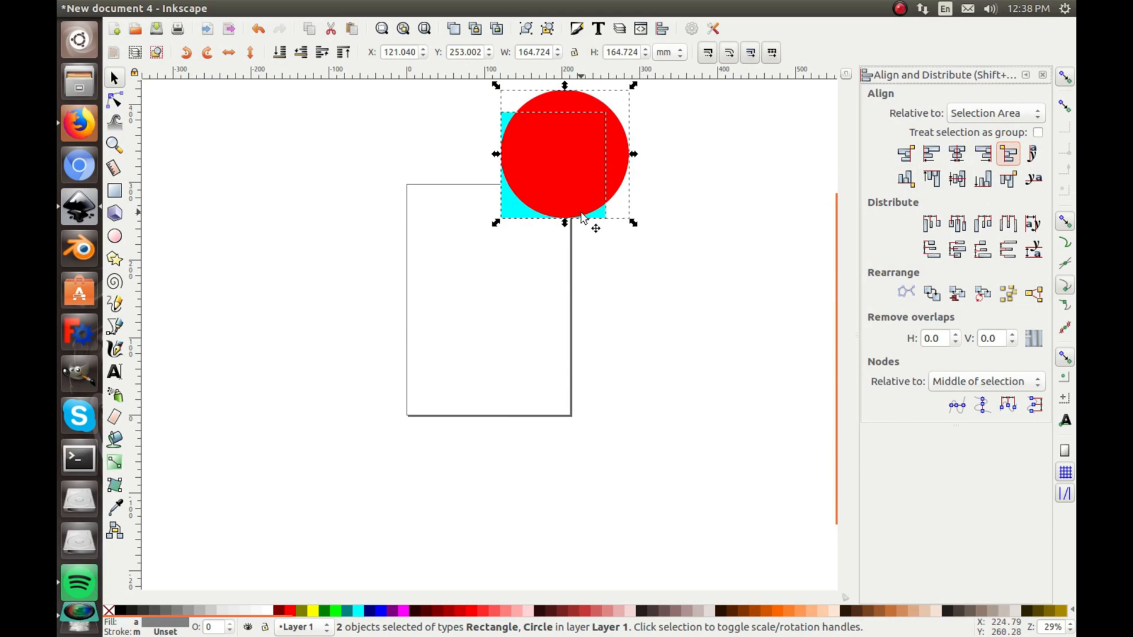
- Reselect the red circle and cyan square and align their right edges to the anchor's left edge
click(732, 192)
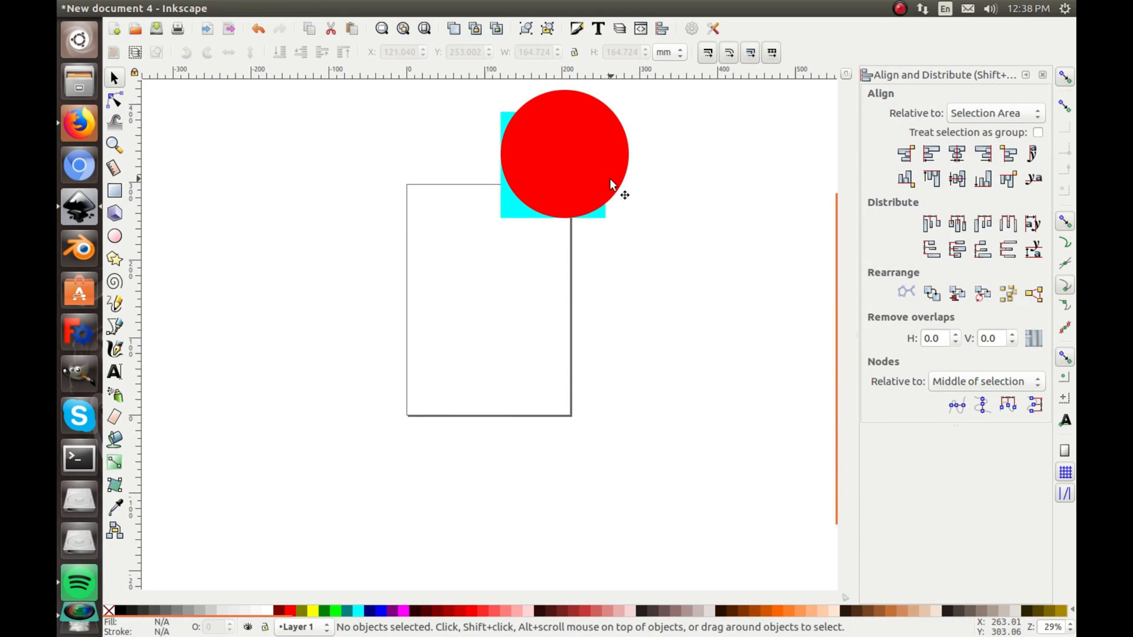
click(610, 184)
click(735, 186)
click(588, 194)
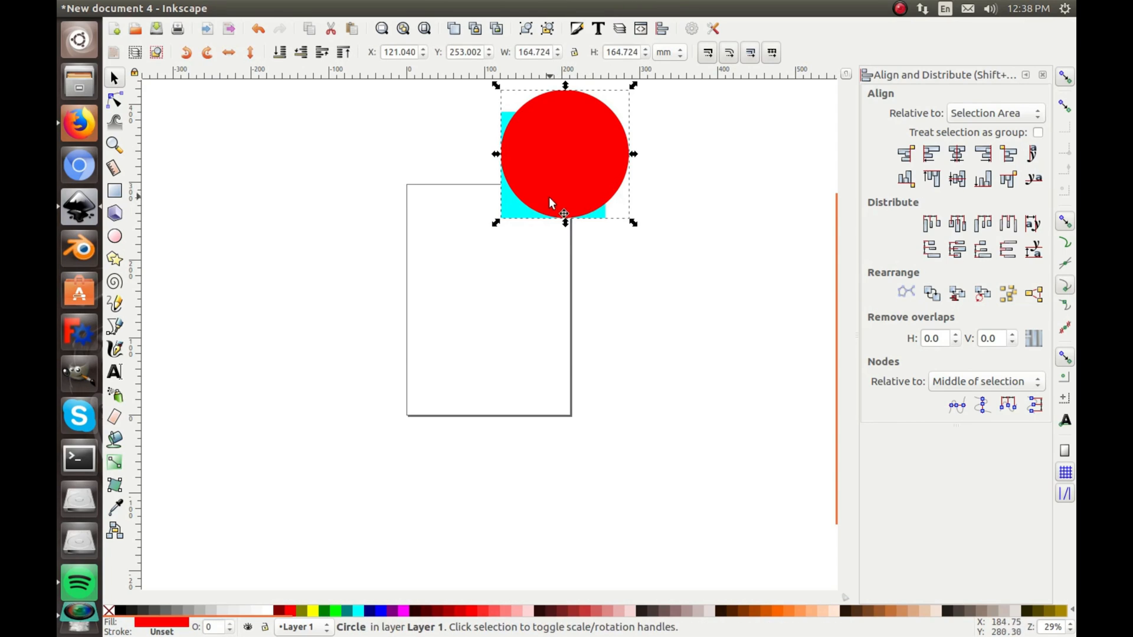
key(Escape)
click(563, 169)
shift+click(510, 218)
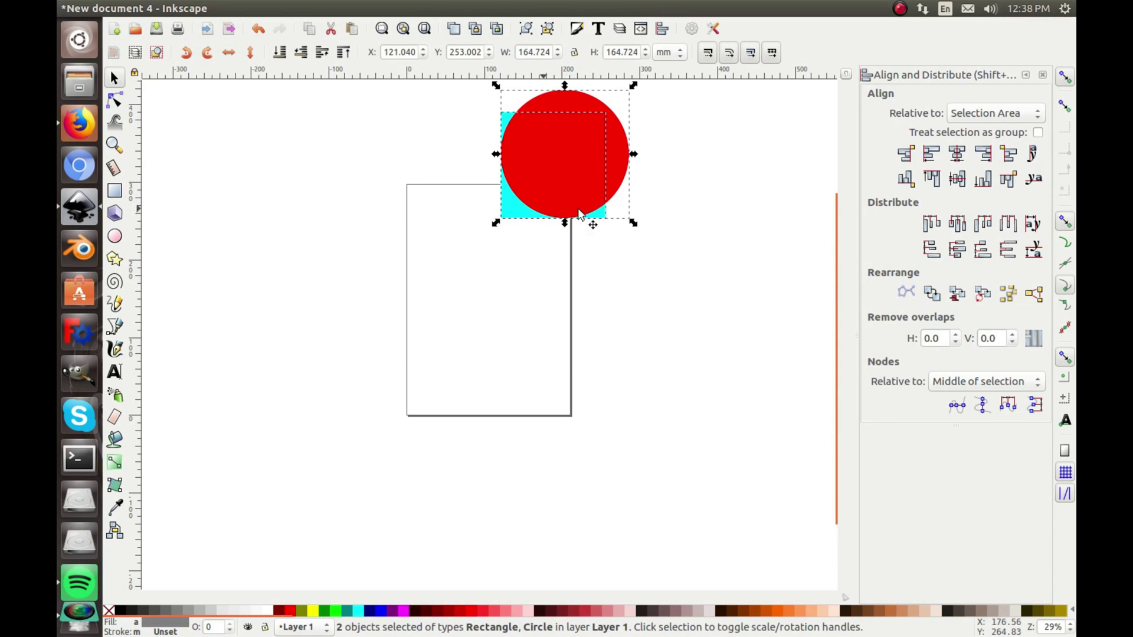
click(906, 155)
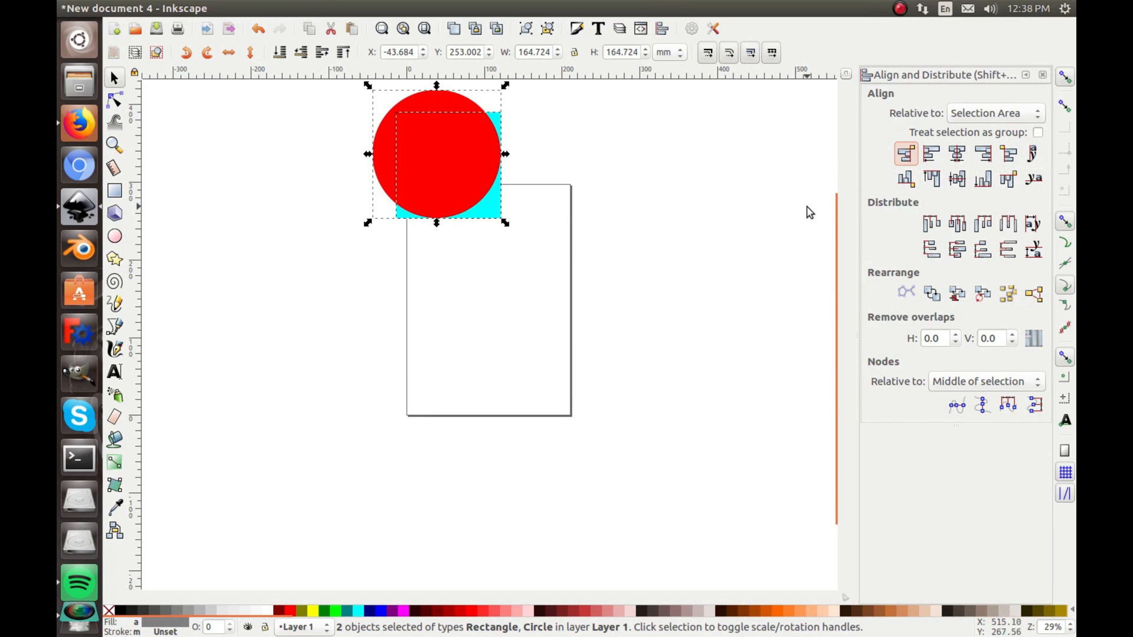
- Reselect both, shift them left, and centre the square on the circle, trying right-edge alignment
key(Escape)
click(501, 212)
shift+click(470, 172)
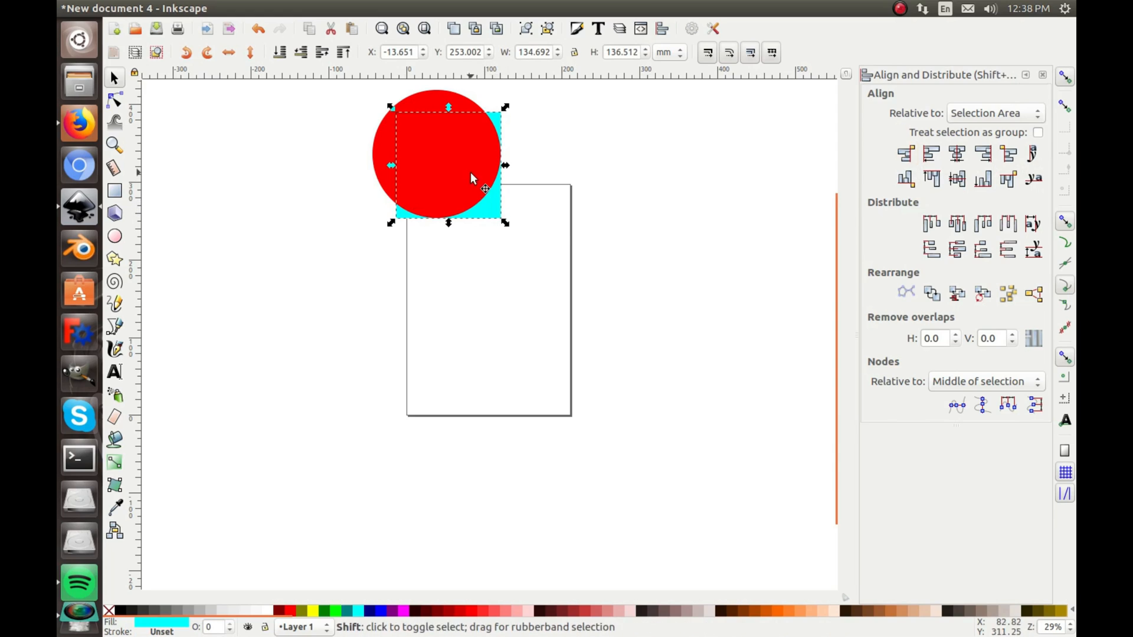
click(907, 155)
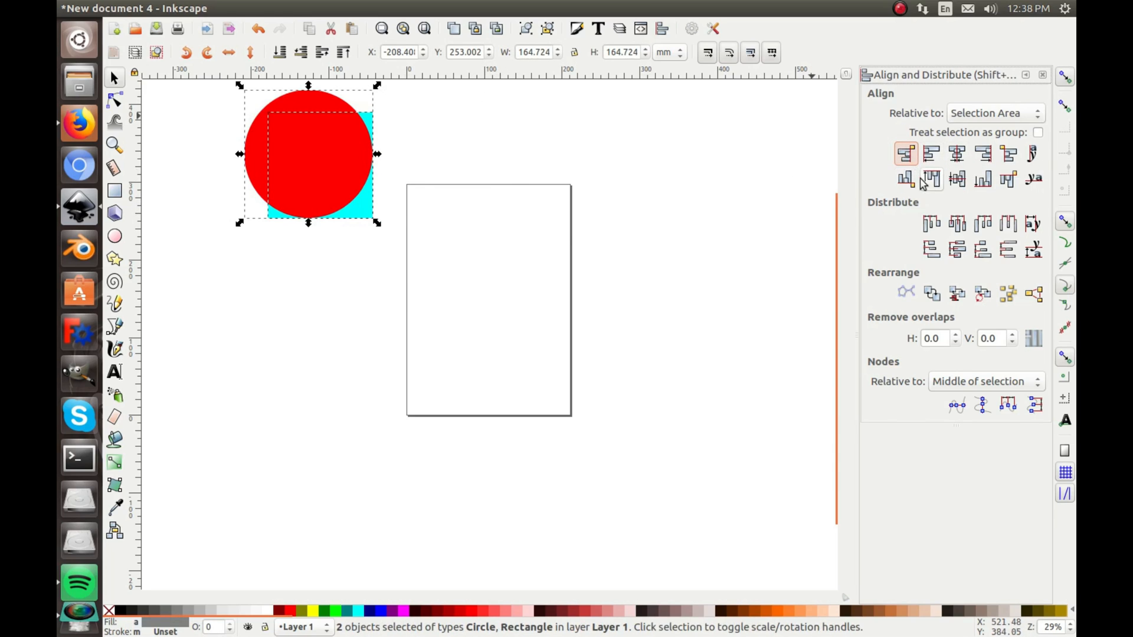
click(958, 179)
click(956, 155)
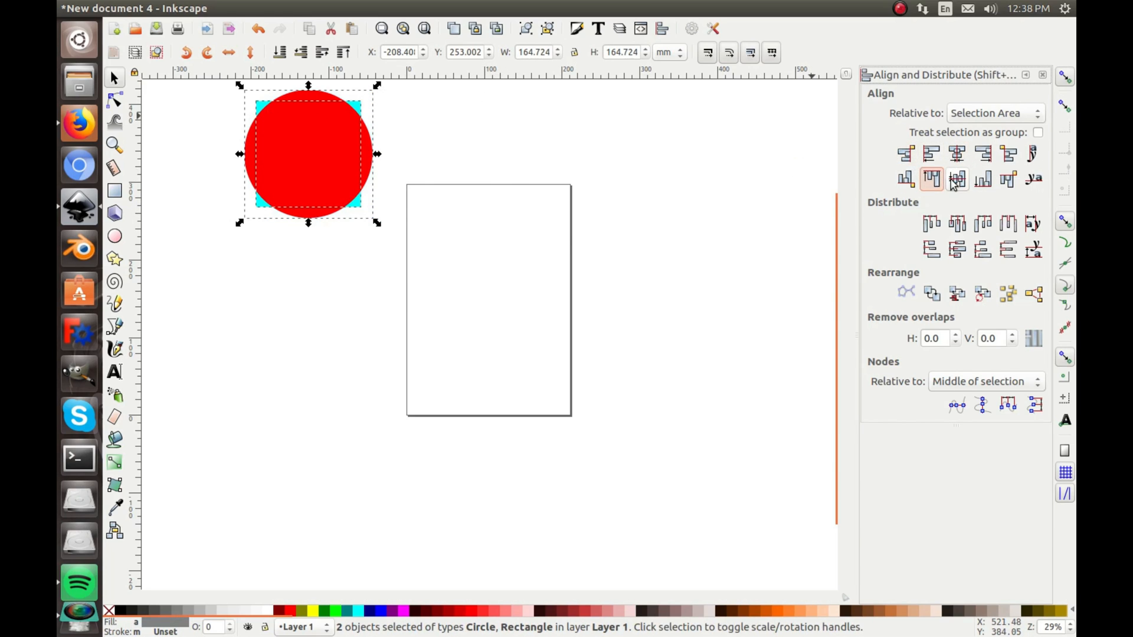
click(984, 179)
click(983, 155)
click(957, 180)
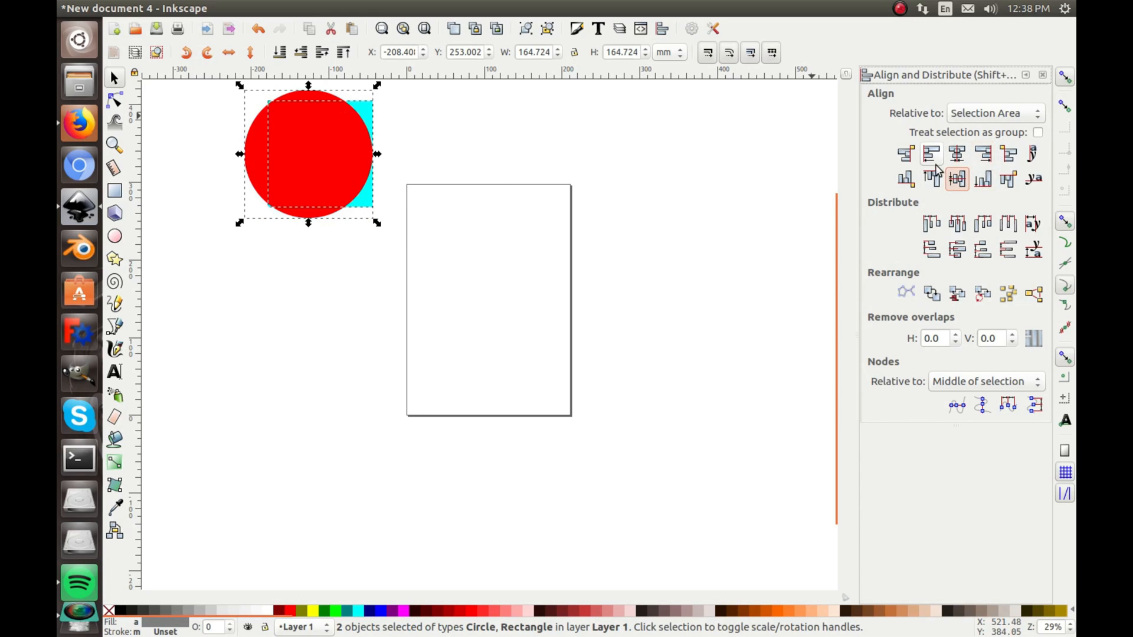
- Shift both shapes off the page to the left, then drag them back near the page centre
click(906, 155)
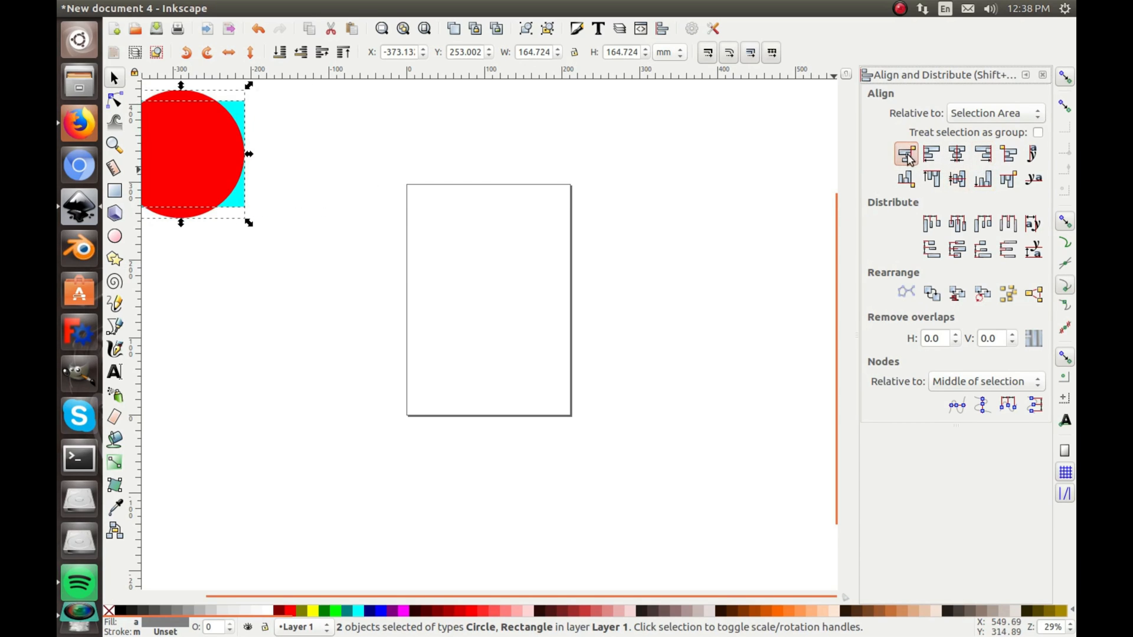
click(905, 154)
scroll(496, 202, down, 2)
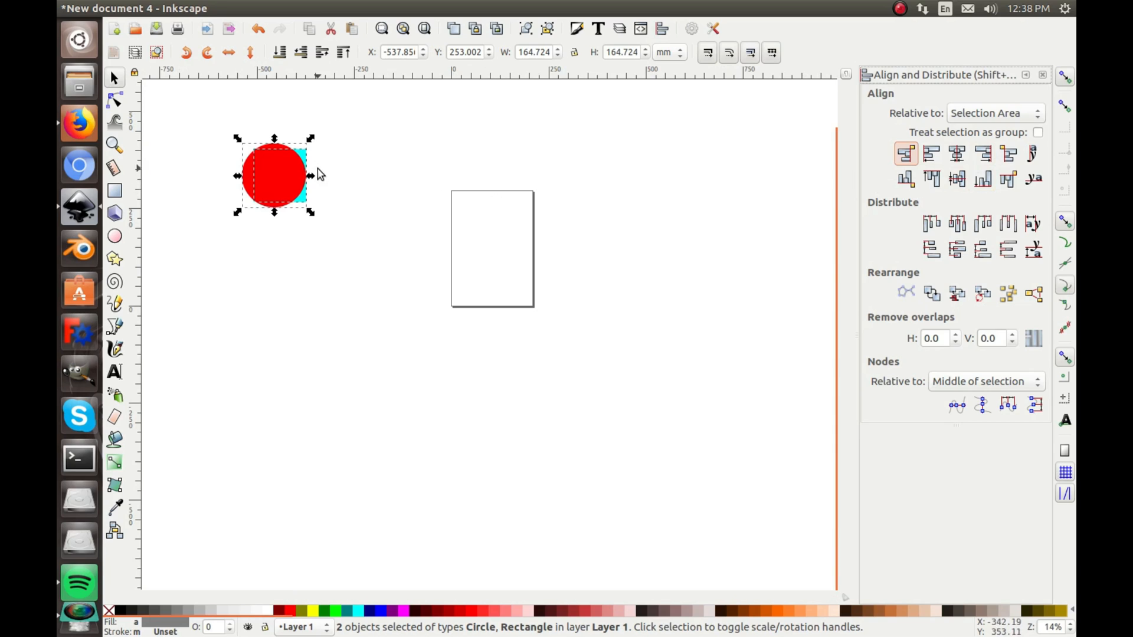
drag(284, 174, 494, 236)
scroll(494, 235, up, 2)
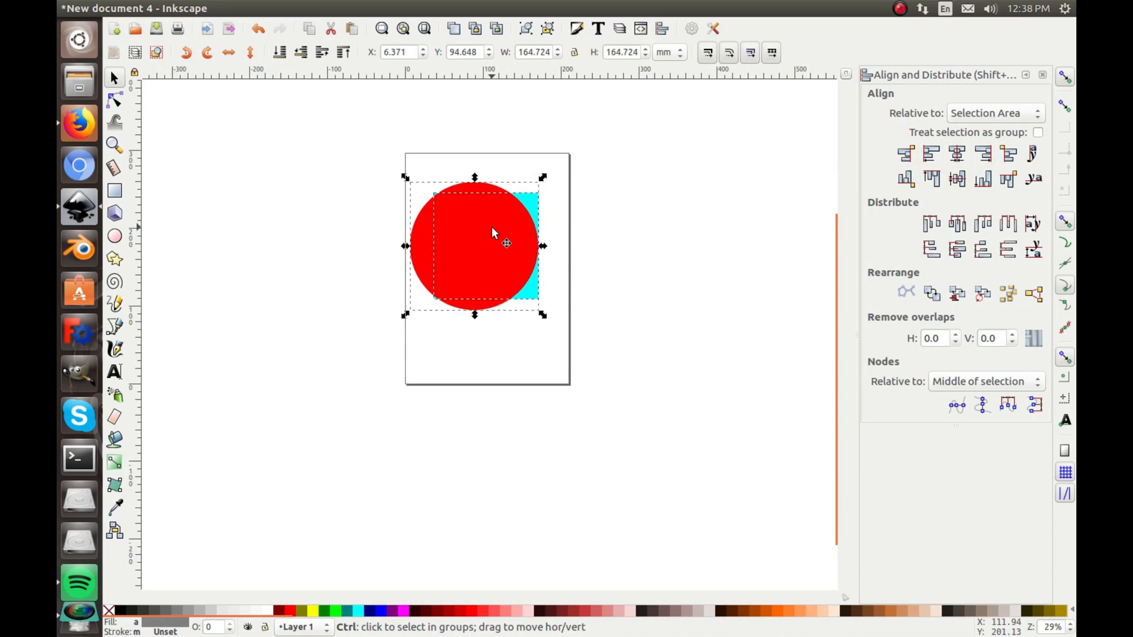
scroll(491, 227, up, 2)
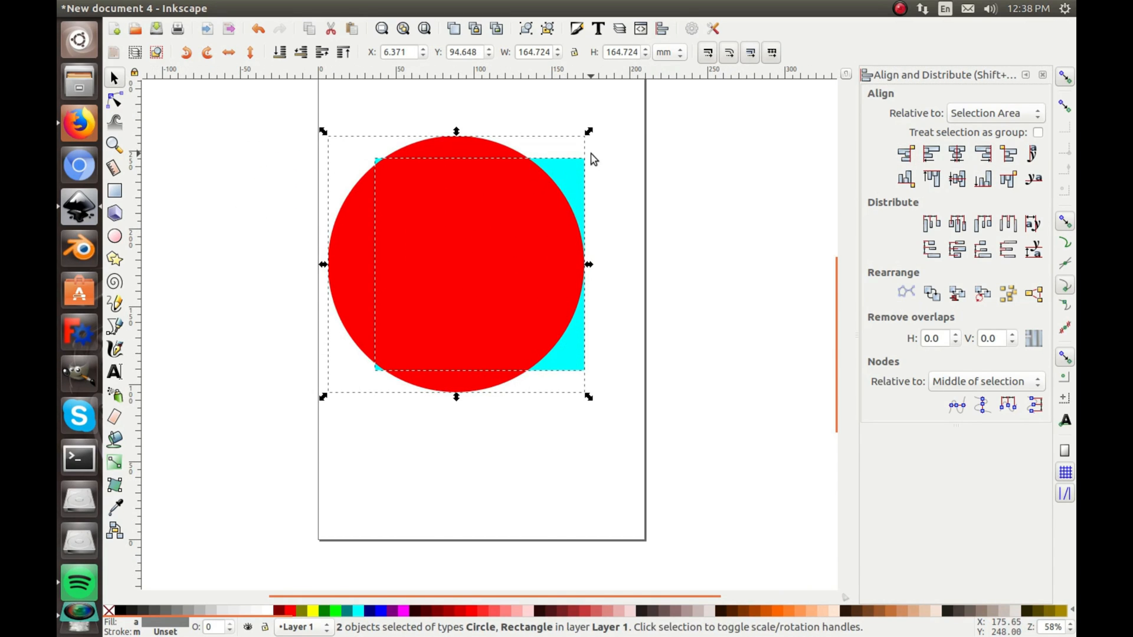
click(592, 158)
click(445, 221)
- Delete the red circle and the cyan square, leaving the page empty
key(Delete)
click(479, 203)
key(Delete)
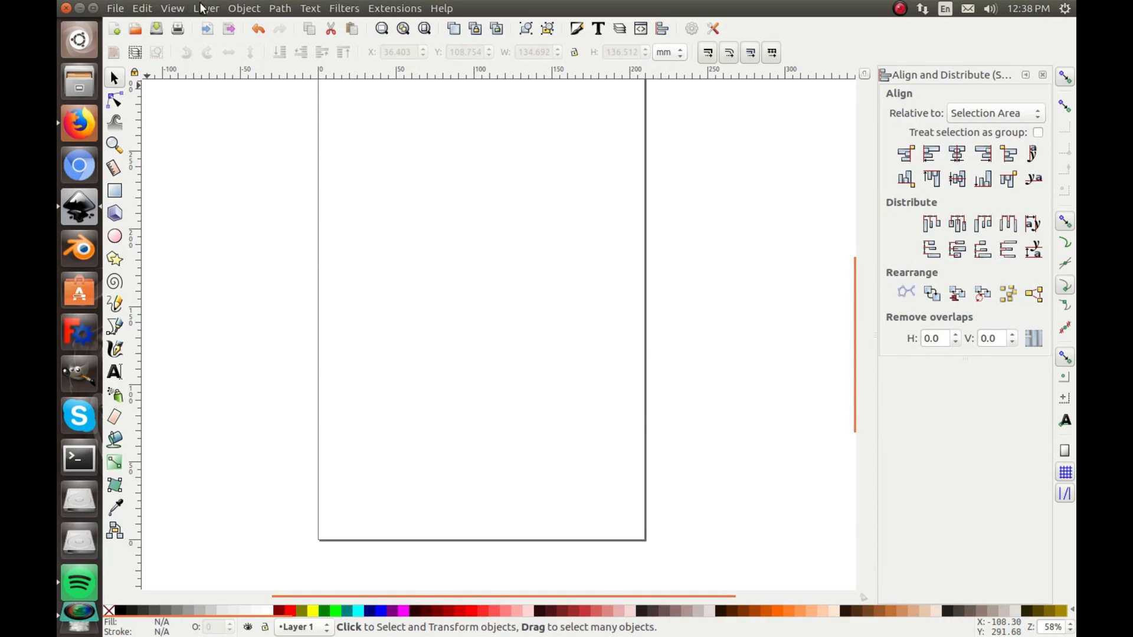
- Close Align and Distribute and draw a red square on the page with the Rectangle tool
click(1042, 74)
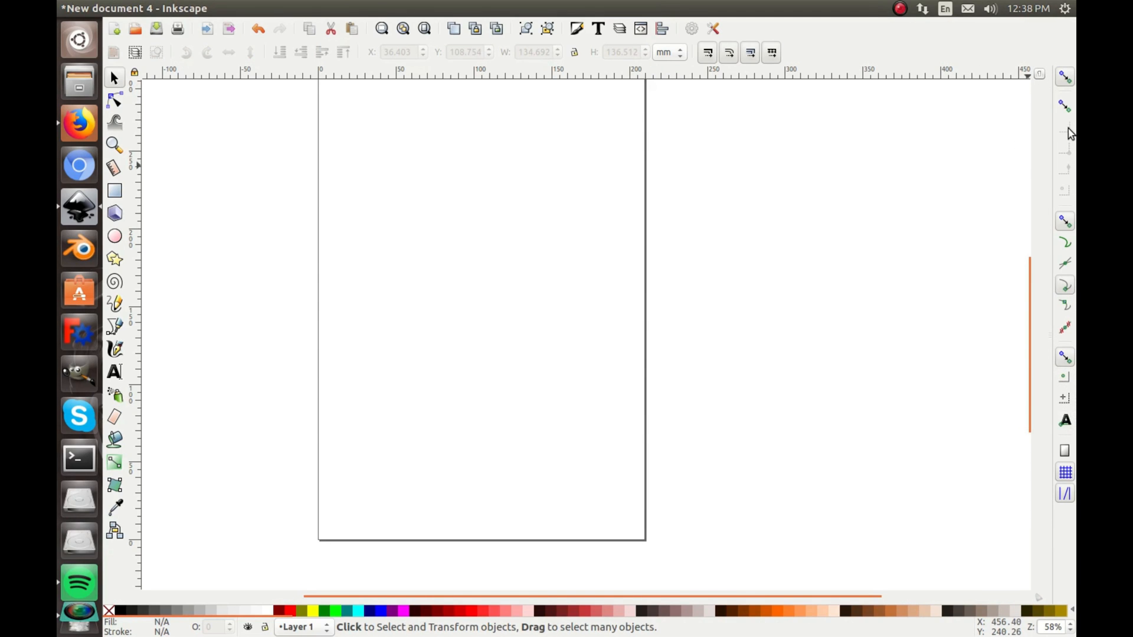
click(114, 190)
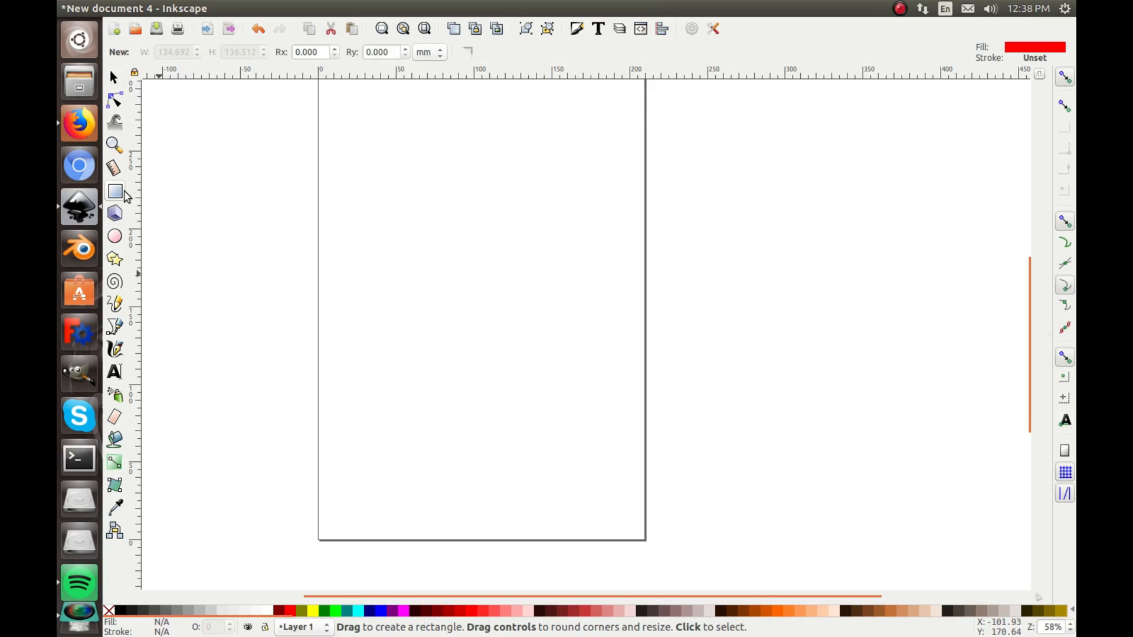
mouse_move(364, 181)
mouse_down()
mouse_move(354, 172)
mouse_move(524, 312)
mouse_move(509, 316)
mouse_move(542, 358)
mouse_move(794, 592)
mouse_move(662, 469)
mouse_up()
- With the Selector, select the lower square and turn on snapping to bounding boxes
click(113, 77)
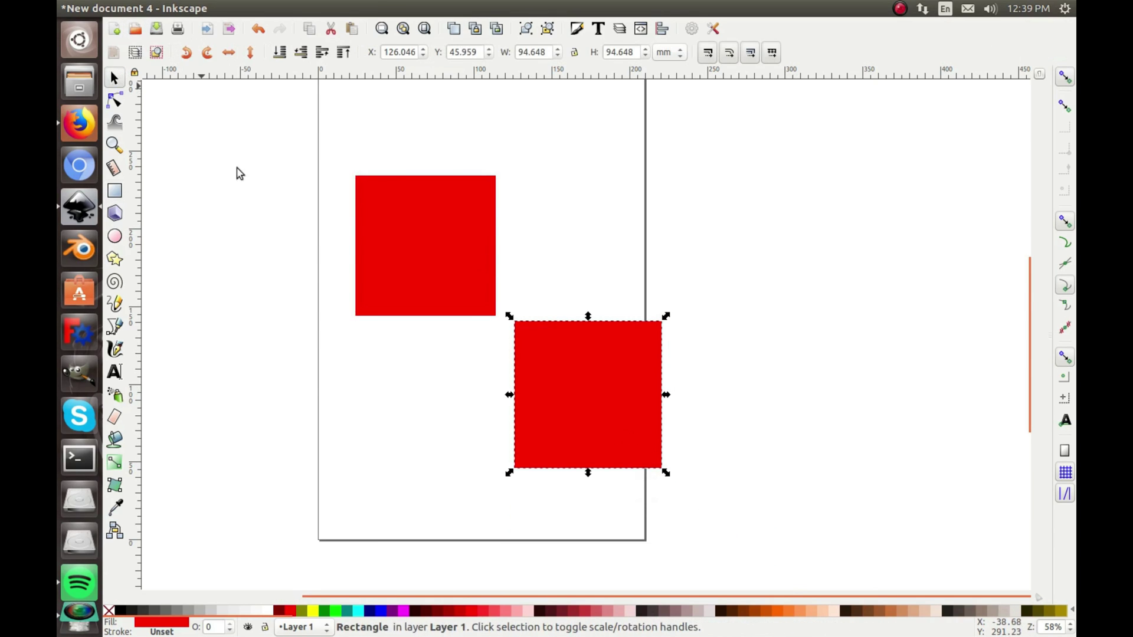
click(530, 266)
click(555, 408)
click(1065, 109)
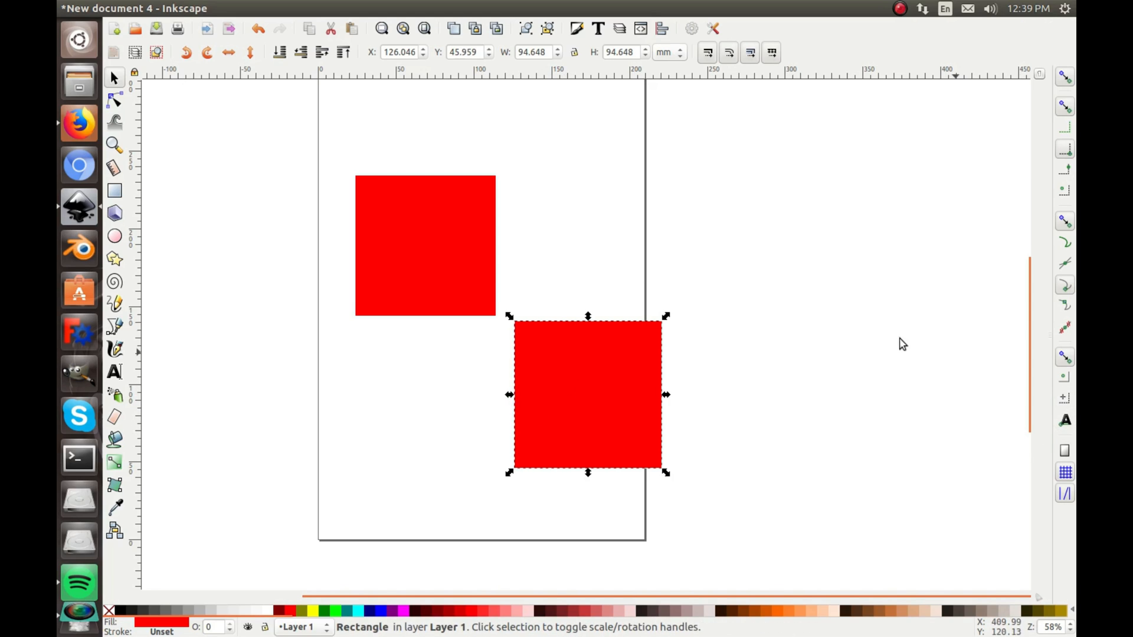
- Drag the lower square until its corner snaps to the upper square's bottom-right corner
drag(607, 370, 585, 364)
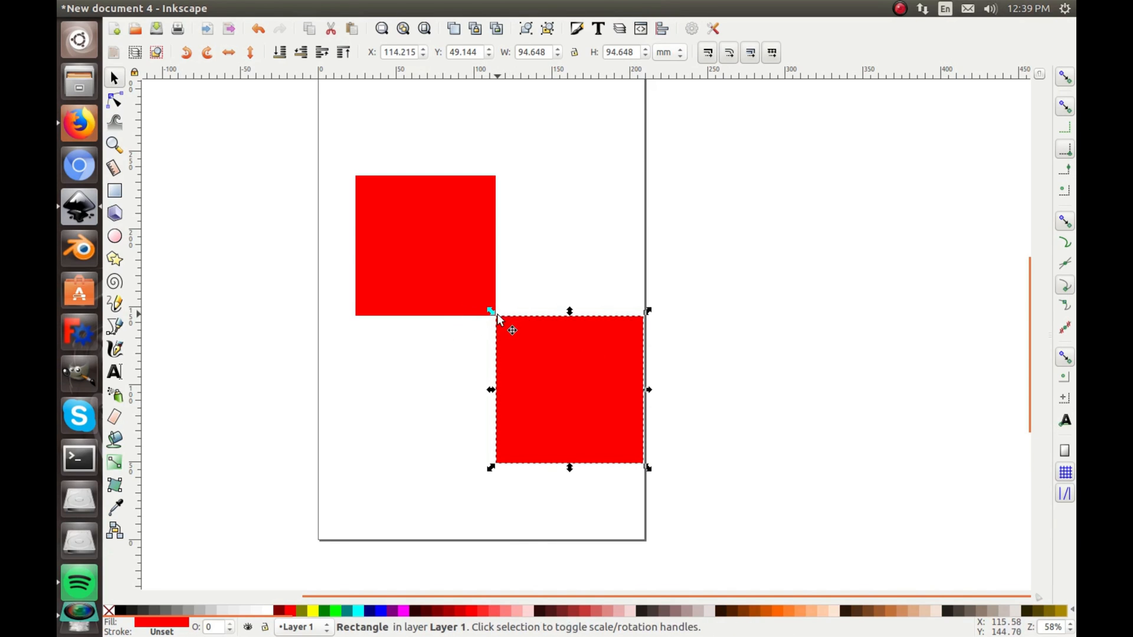
scroll(501, 316, up, 2)
scroll(496, 317, up, 3)
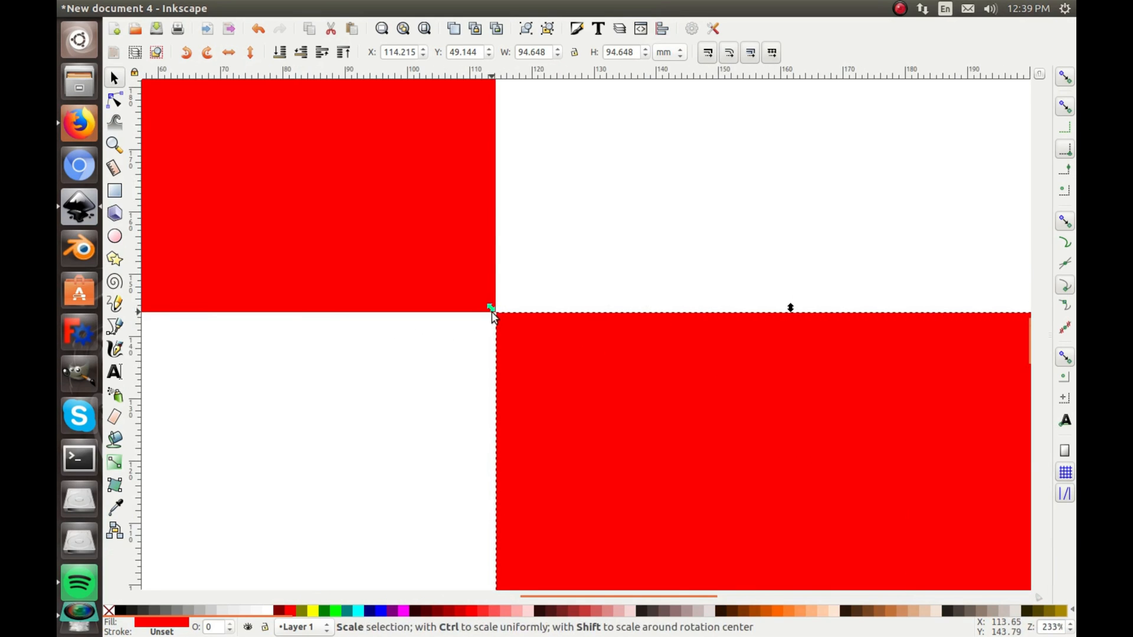
scroll(495, 319, up, 5)
scroll(504, 311, down, 1)
scroll(510, 298, right, 1)
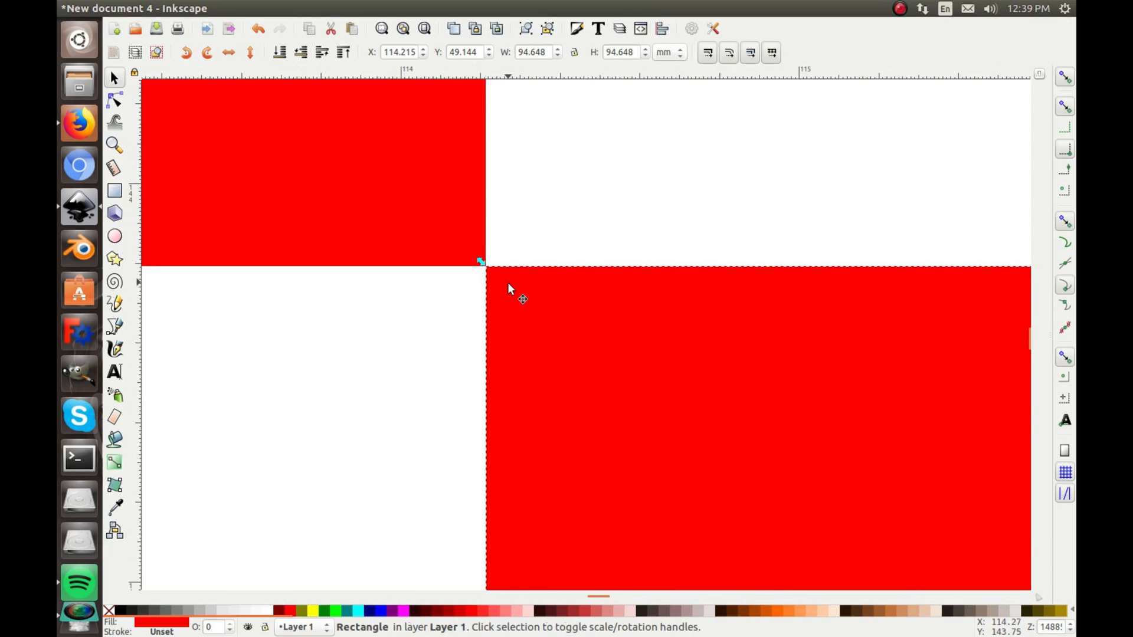
scroll(514, 293, up, 1)
scroll(518, 290, down, 2)
scroll(520, 290, down, 3)
scroll(521, 295, down, 5)
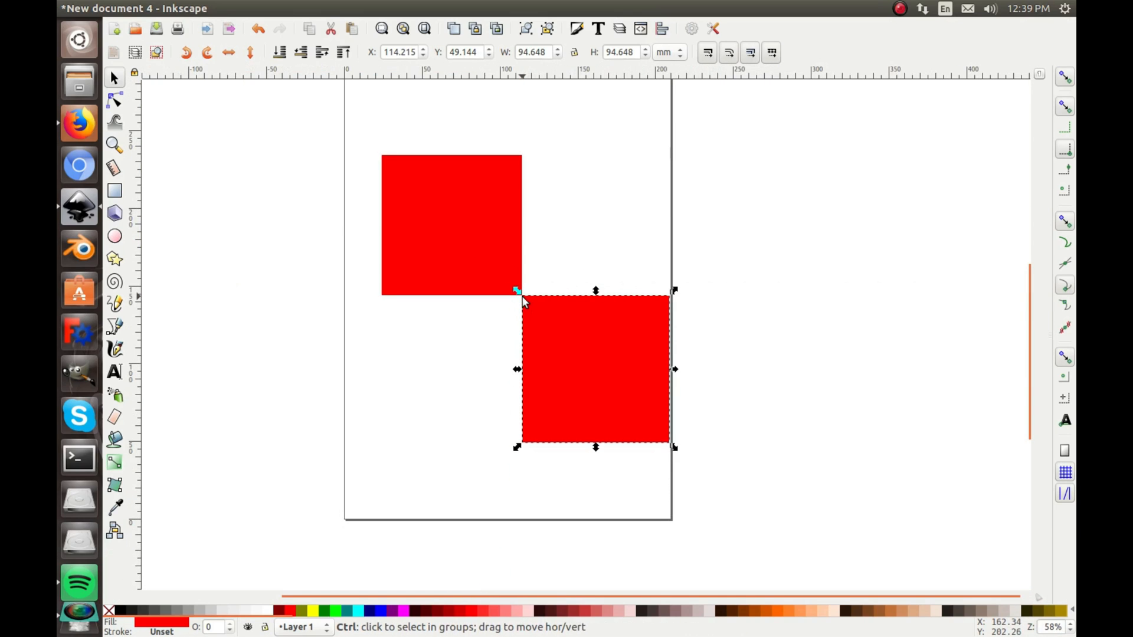
drag(550, 313, 548, 317)
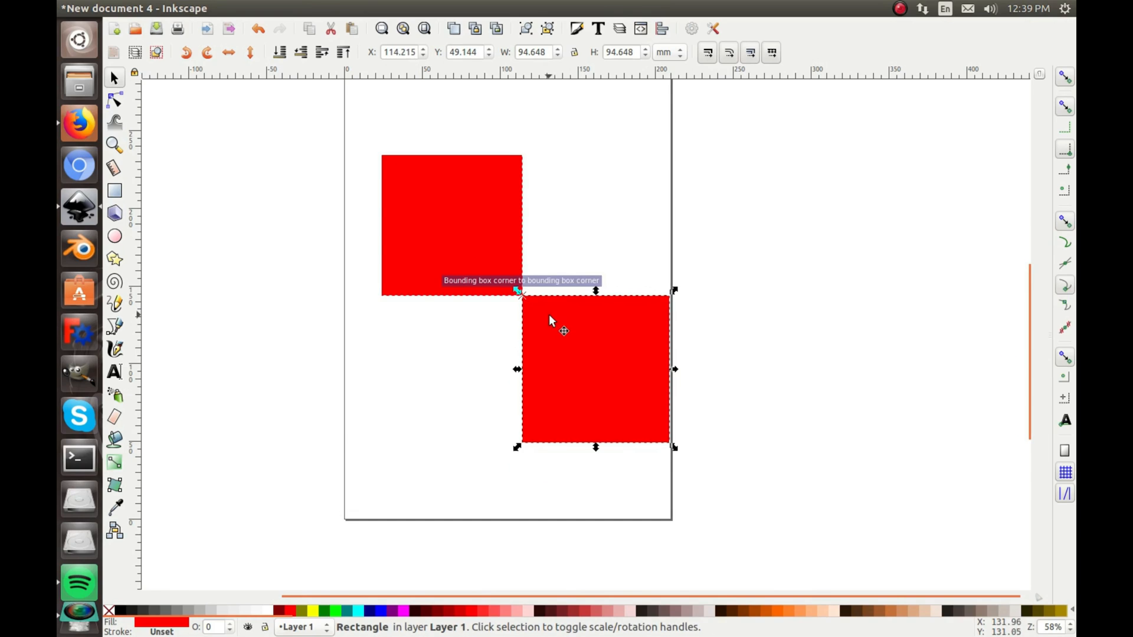
click(631, 197)
scroll(536, 258, up, 2)
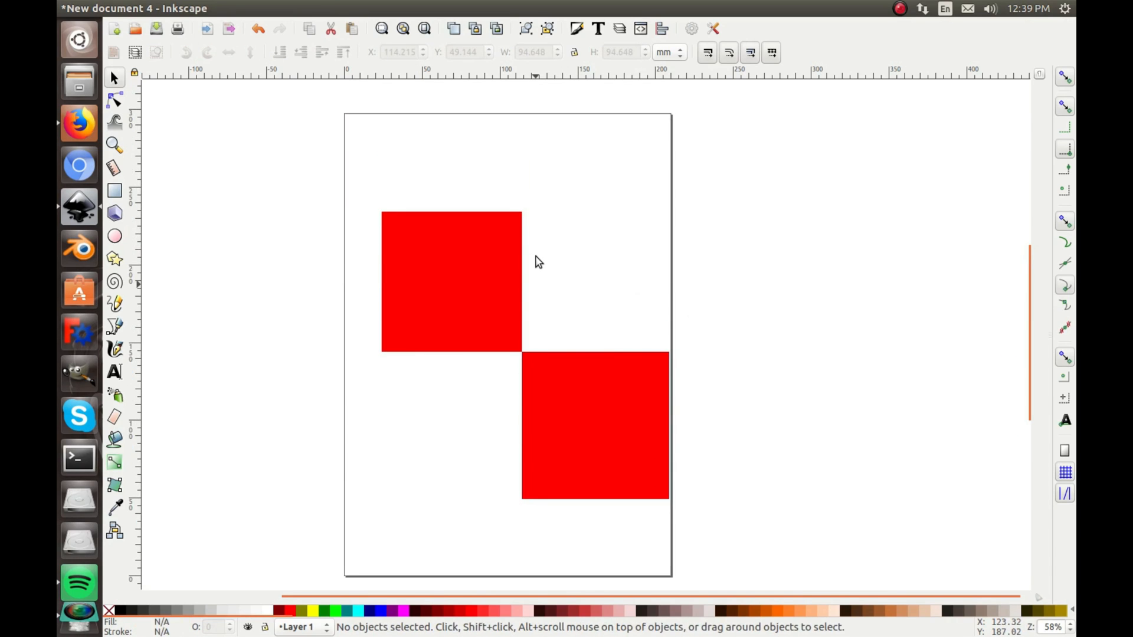
scroll(536, 260, down, 1)
click(562, 339)
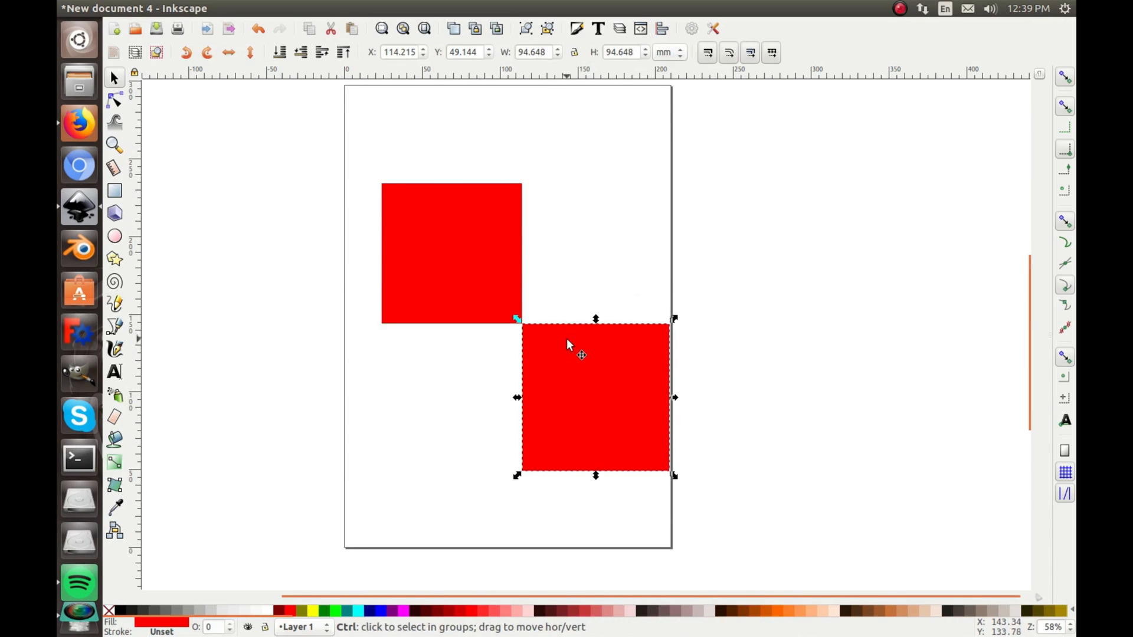
- Duplicate the square with Ctrl+D and snap copies into a five-square checker pattern
key(ctrl+d)
mouse_move(581, 359)
mouse_down()
mouse_move(290, 360)
mouse_move(309, 92)
mouse_up()
key(ctrl+d)
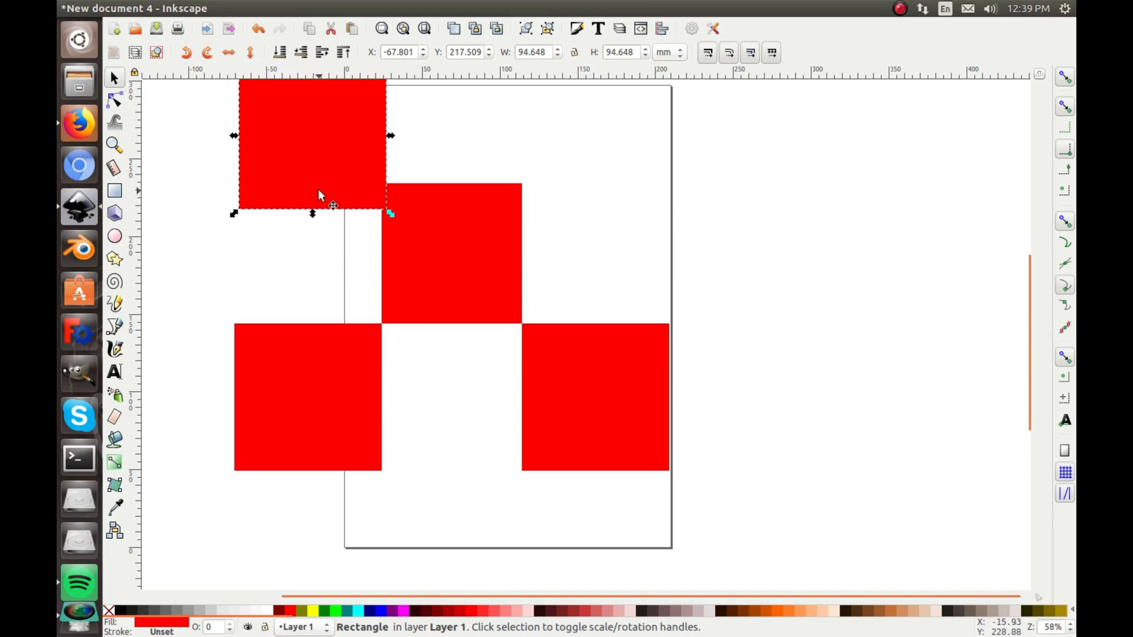
mouse_move(318, 182)
mouse_down()
mouse_move(316, 143)
mouse_move(754, 150)
mouse_move(642, 156)
mouse_move(671, 175)
mouse_move(703, 176)
mouse_move(625, 160)
mouse_up()
key(ctrl)
key(ctrl+d)
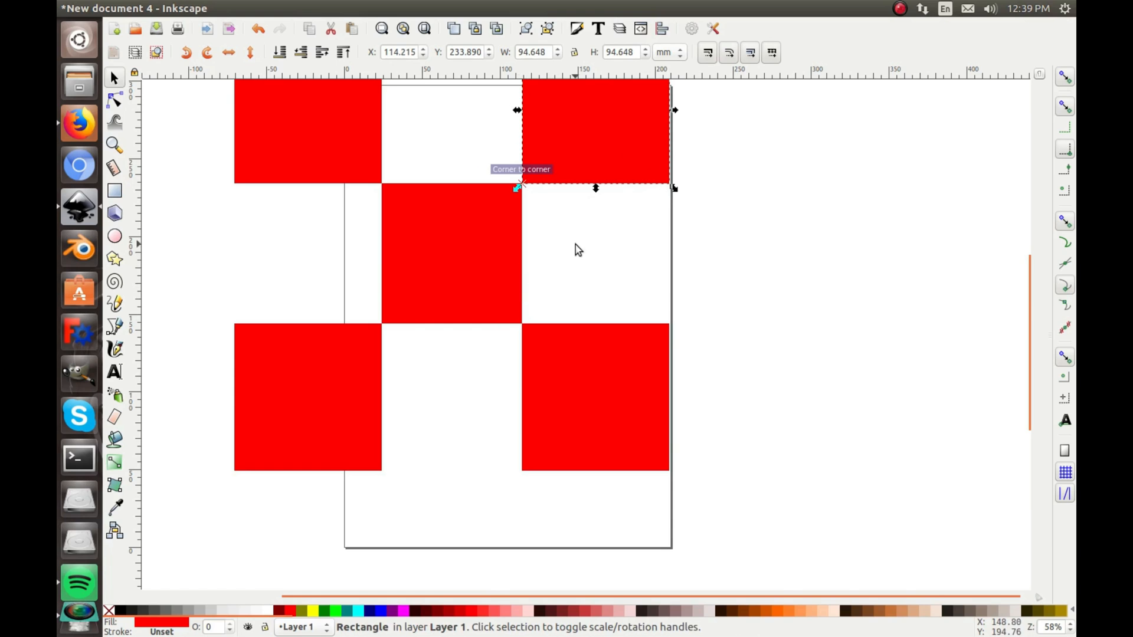
- Rubber-band select all five red squares and delete them
click(575, 267)
scroll(527, 203, up, 1)
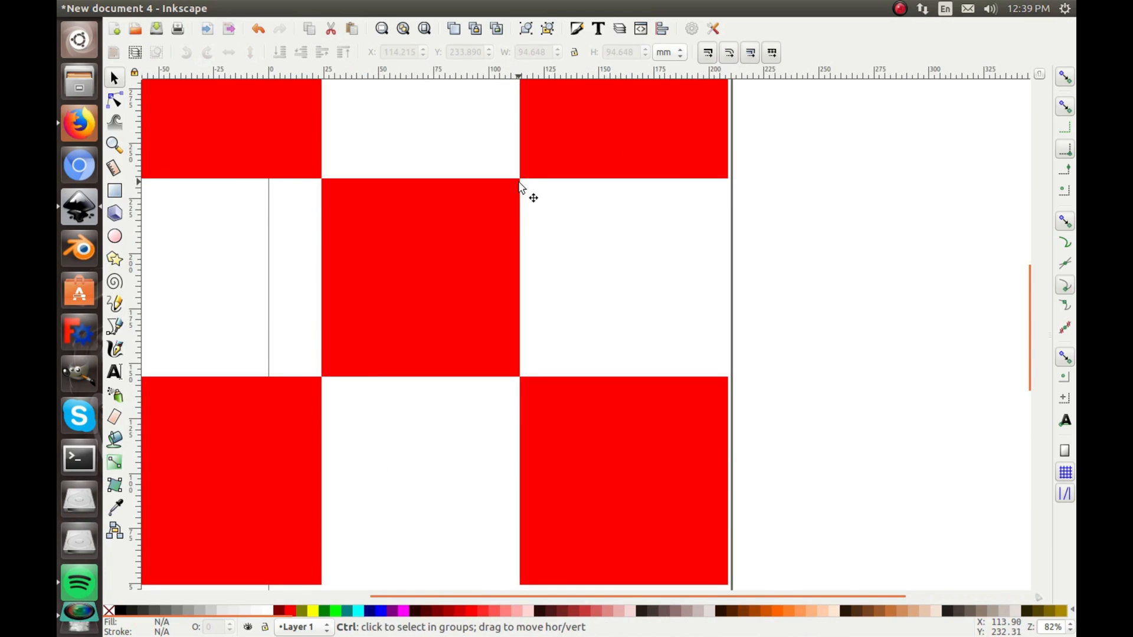
scroll(523, 203, up, 1)
scroll(522, 193, down, 2)
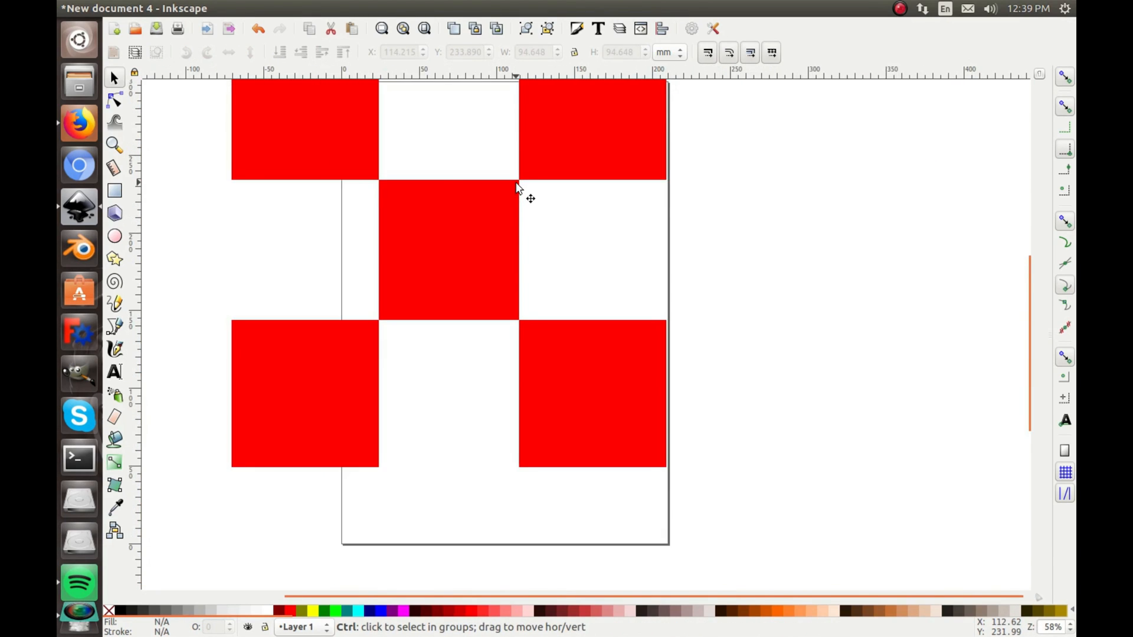
scroll(519, 189, down, 3)
scroll(540, 163, up, 1)
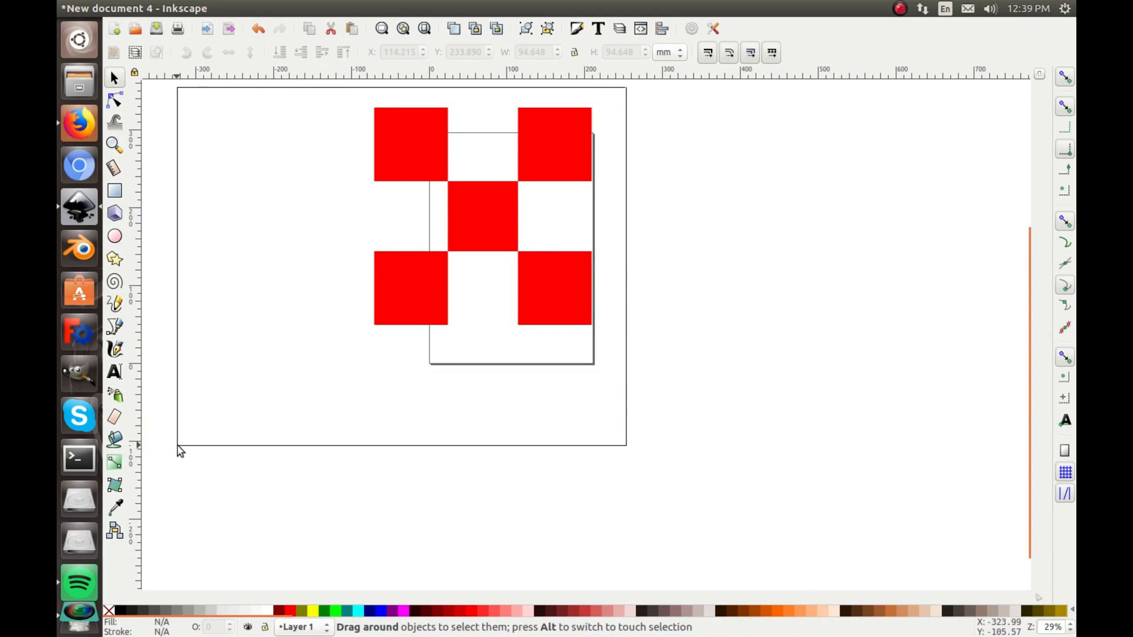
drag(617, 106, 218, 445)
key(Delete)
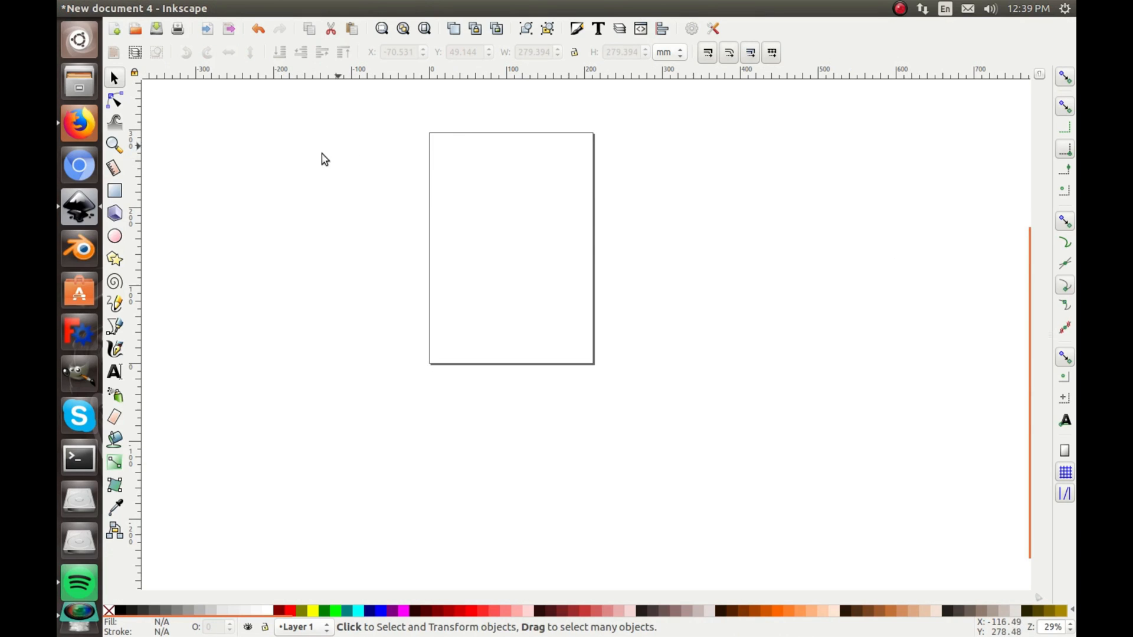
- Draw a red rectangle over the page's left edge and rotate it a quarter turn
click(113, 190)
mouse_move(376, 210)
mouse_down()
mouse_move(459, 289)
mouse_move(470, 314)
mouse_up()
click(114, 77)
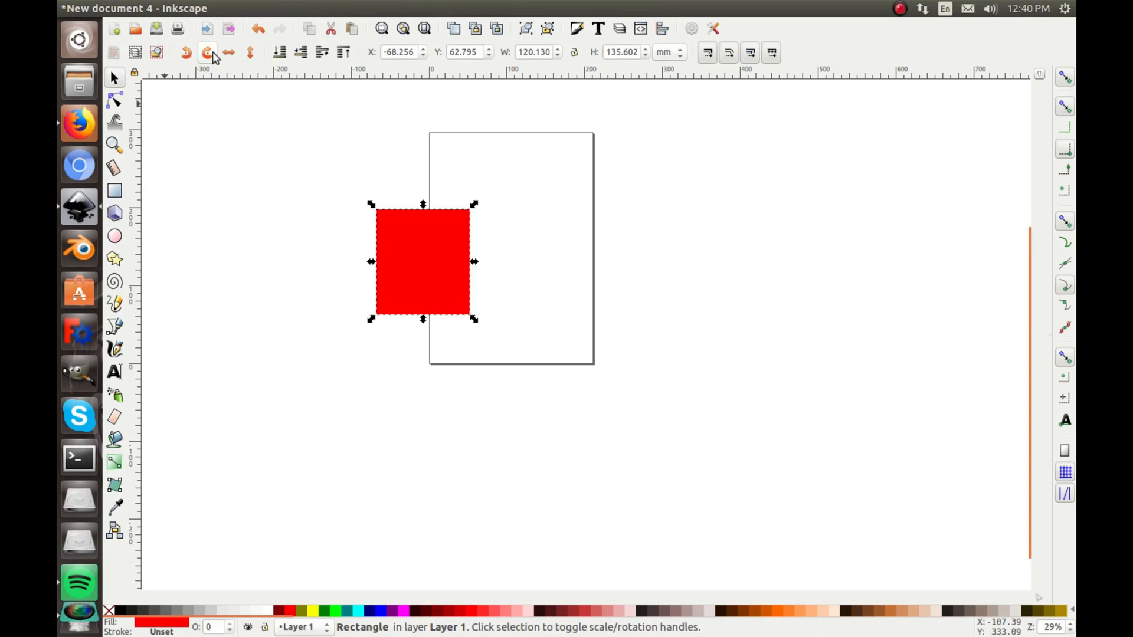
click(213, 53)
- Stretch the rectangle taller, then rotate it 90° so it lies wide, about 235 by 136 mm
click(212, 53)
click(212, 53)
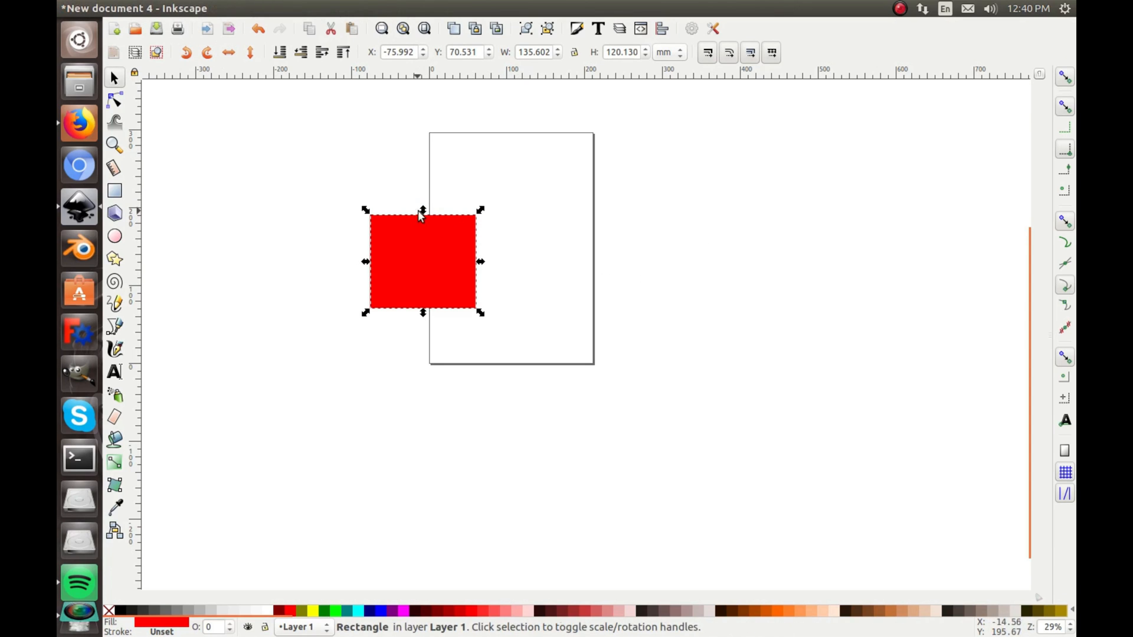
drag(423, 214, 423, 122)
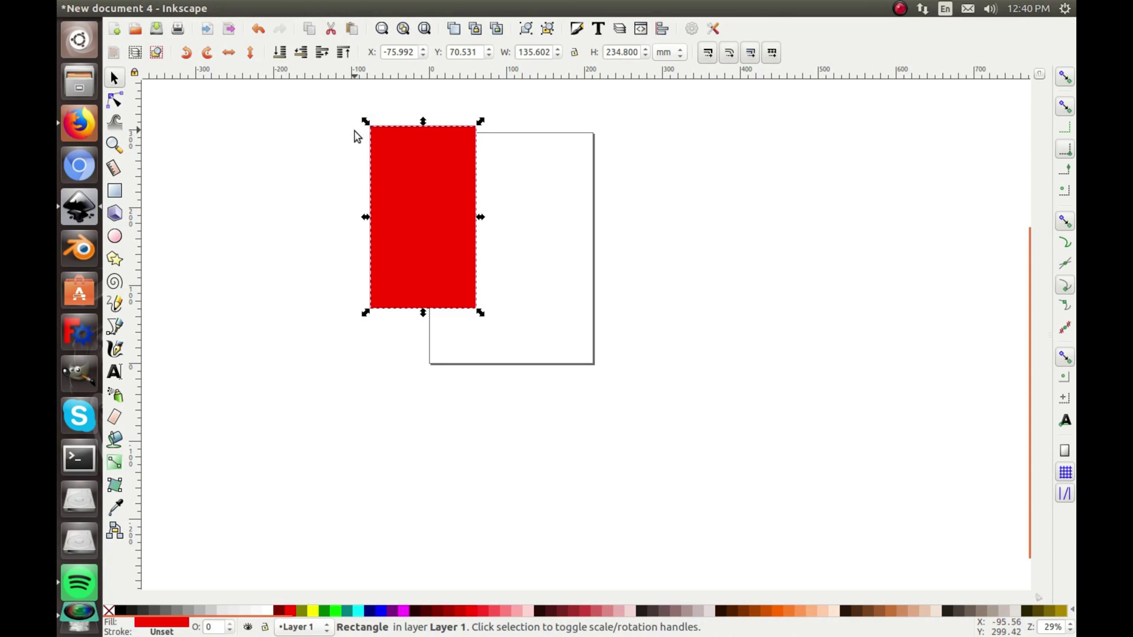
click(205, 53)
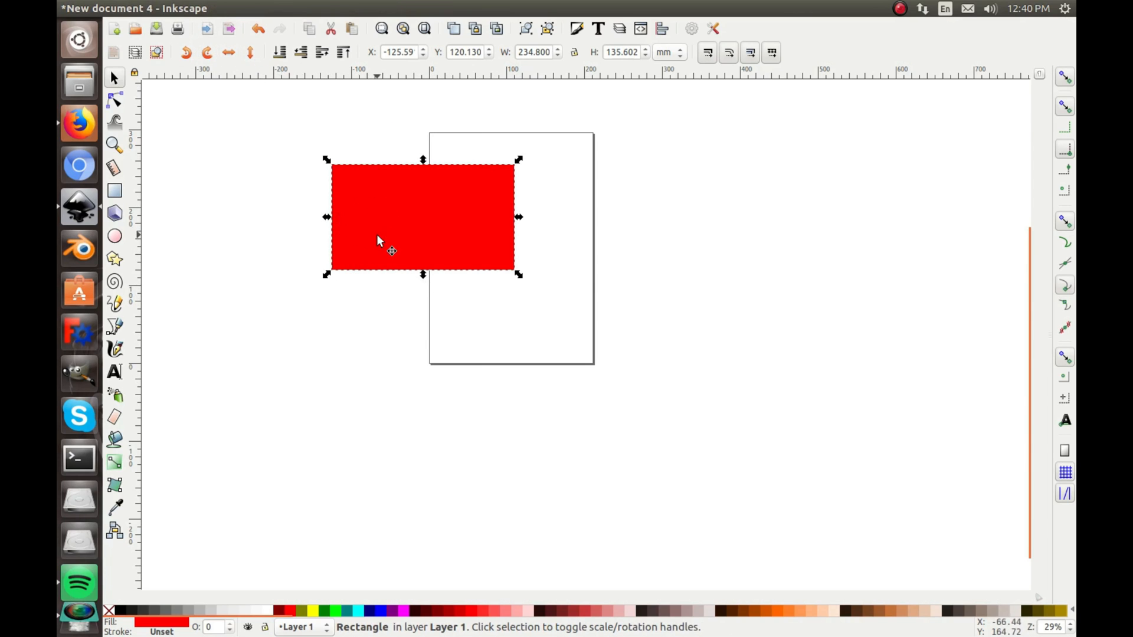
- Convert the rectangle to a path and bend its four edges into a curved arch with the Node tool
click(281, 8)
click(305, 25)
click(114, 100)
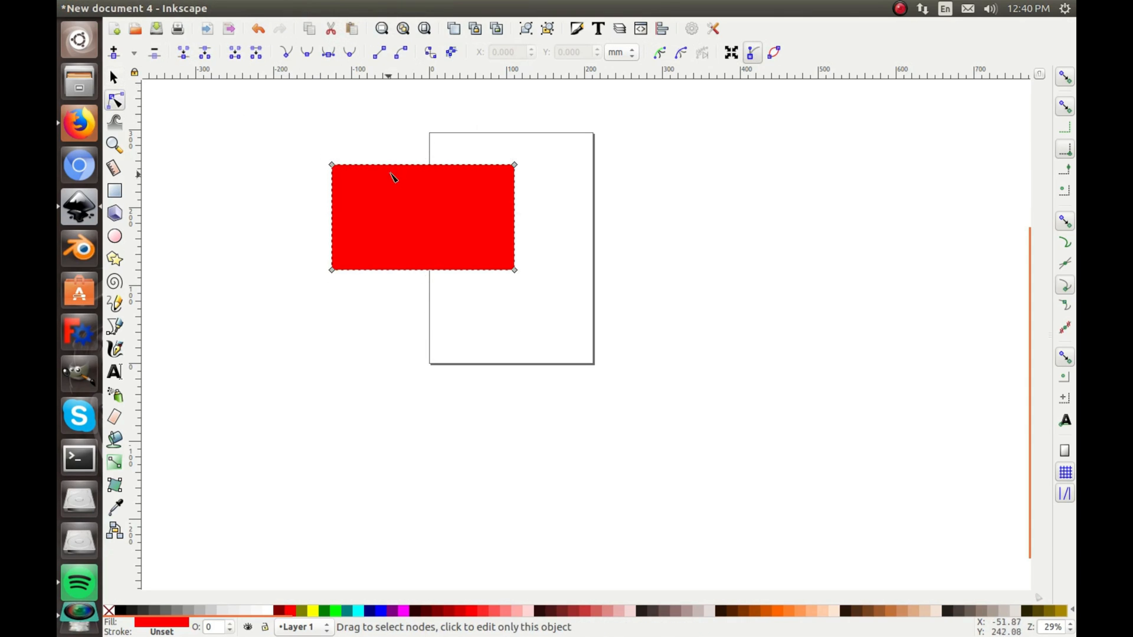
mouse_move(397, 166)
mouse_down()
mouse_move(410, 158)
mouse_move(398, 133)
mouse_up()
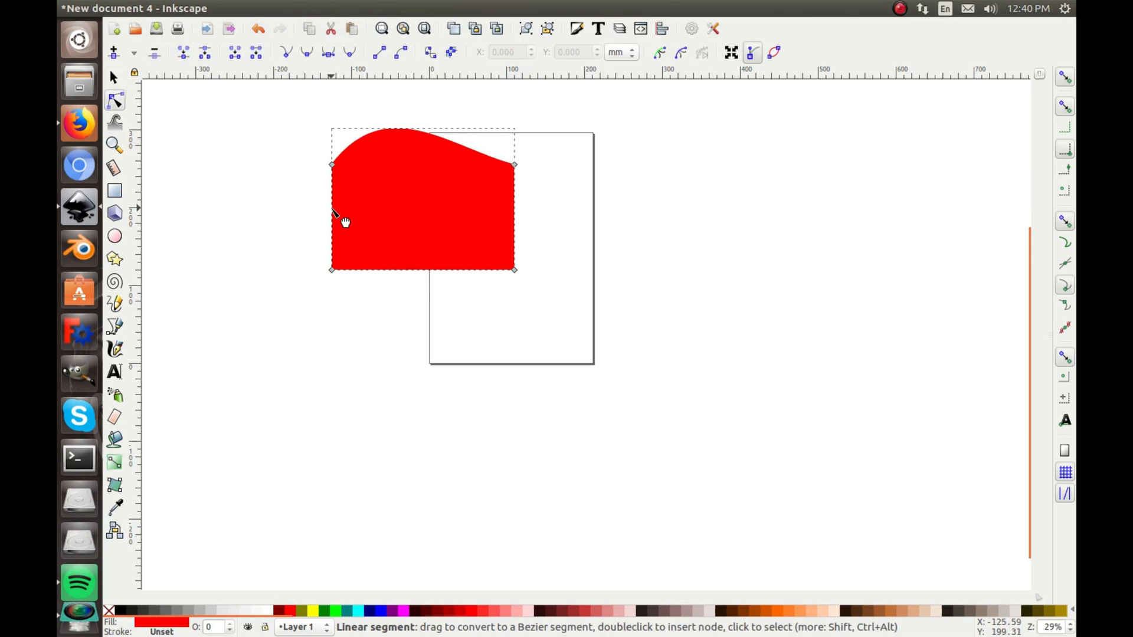
mouse_move(333, 222)
mouse_down()
mouse_move(325, 270)
mouse_move(305, 282)
mouse_up()
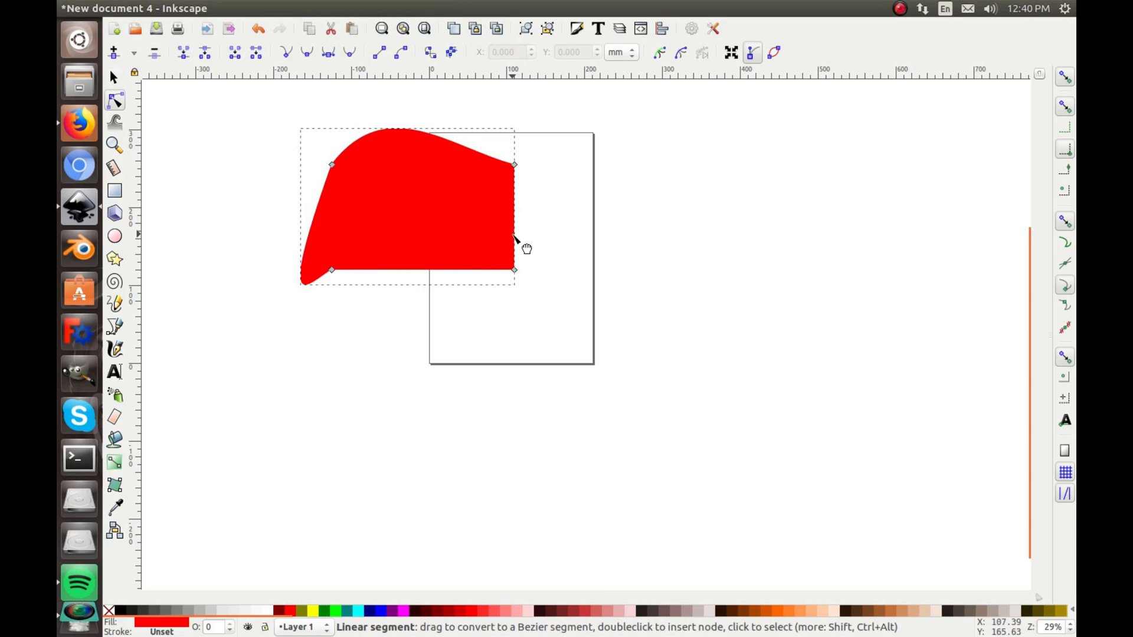
drag(517, 239, 556, 298)
drag(451, 276, 425, 229)
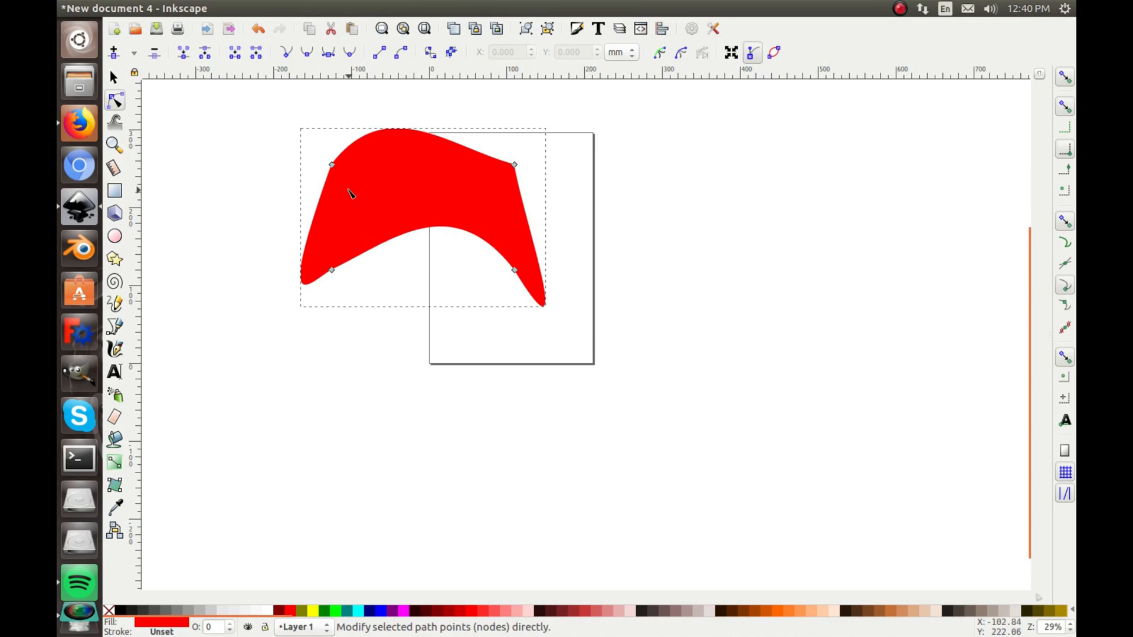
- Flip the arch horizontally five times with the Selector, mirroring it back and forth
click(113, 78)
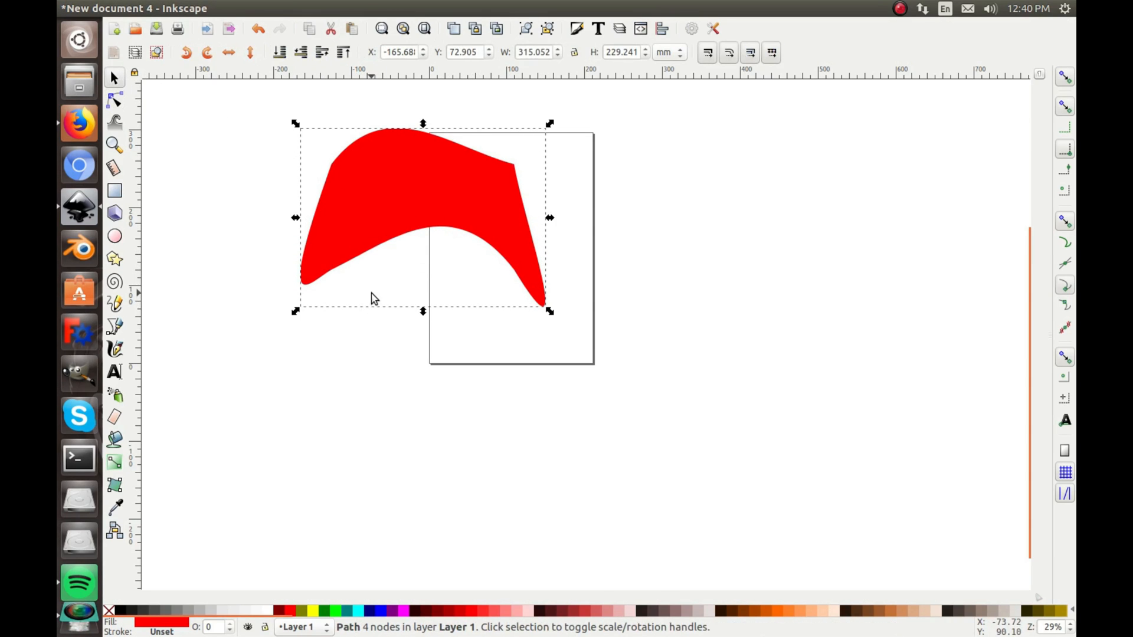
click(228, 53)
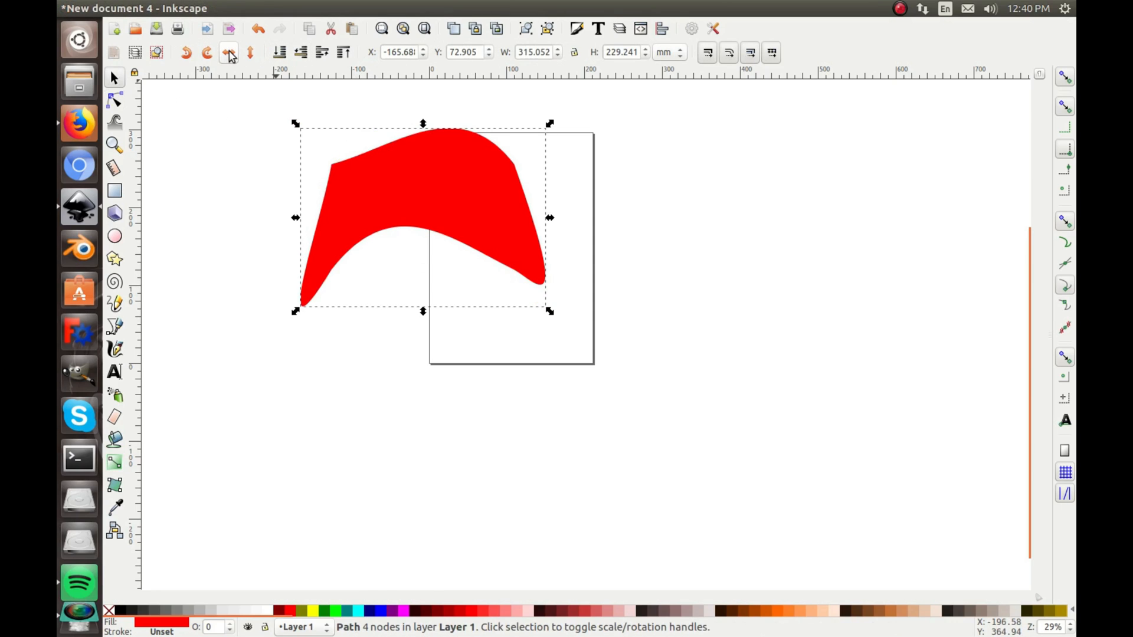
click(229, 55)
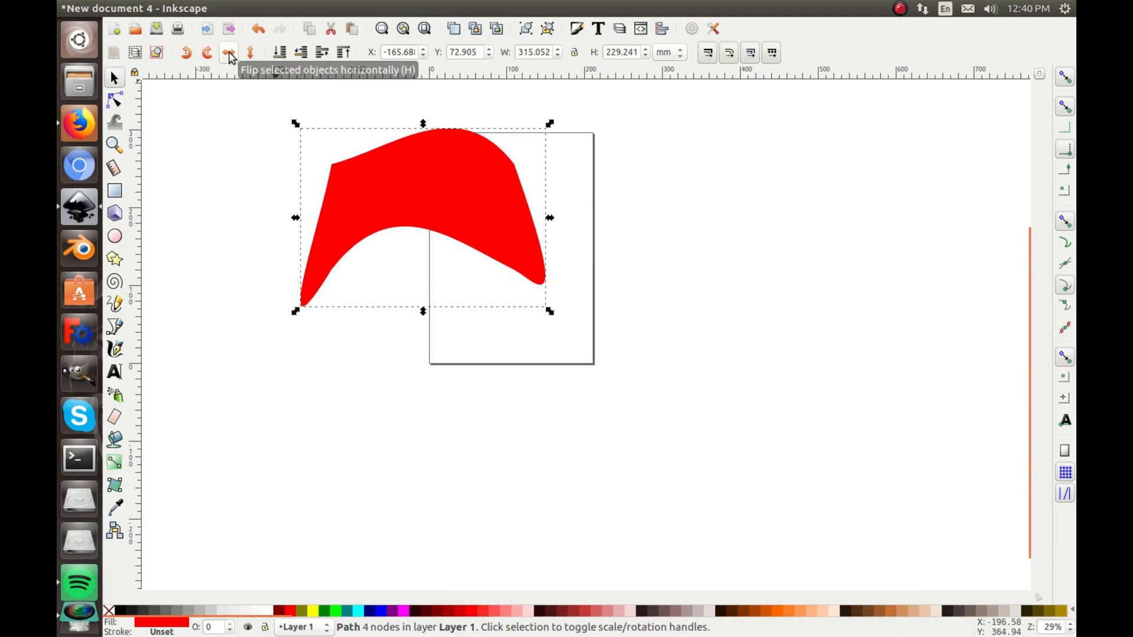
click(228, 55)
click(229, 56)
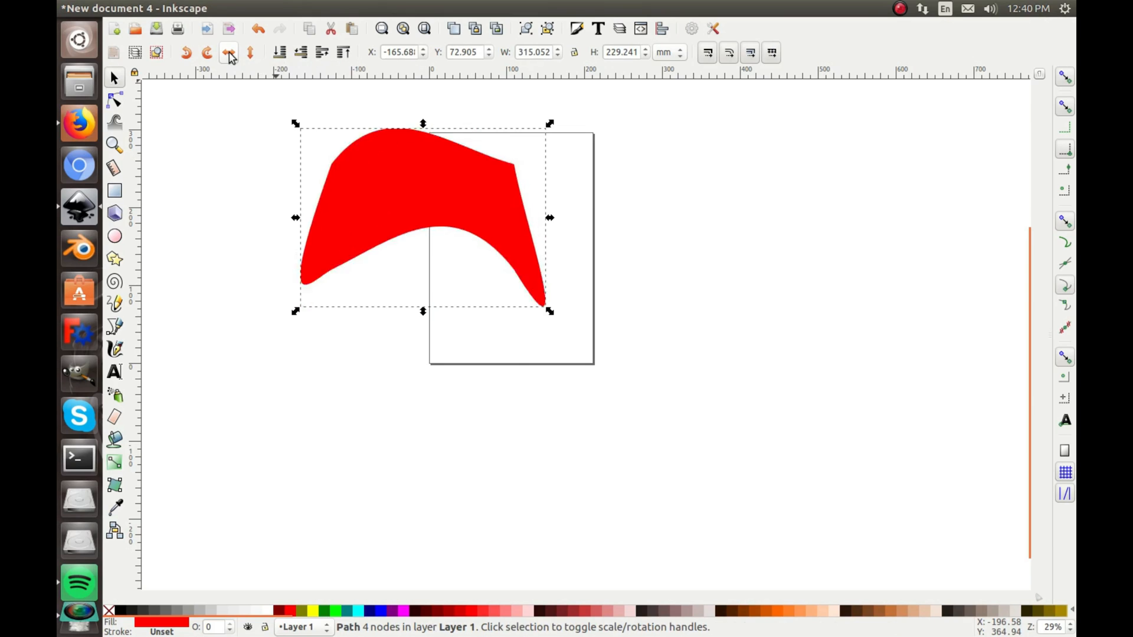
click(228, 55)
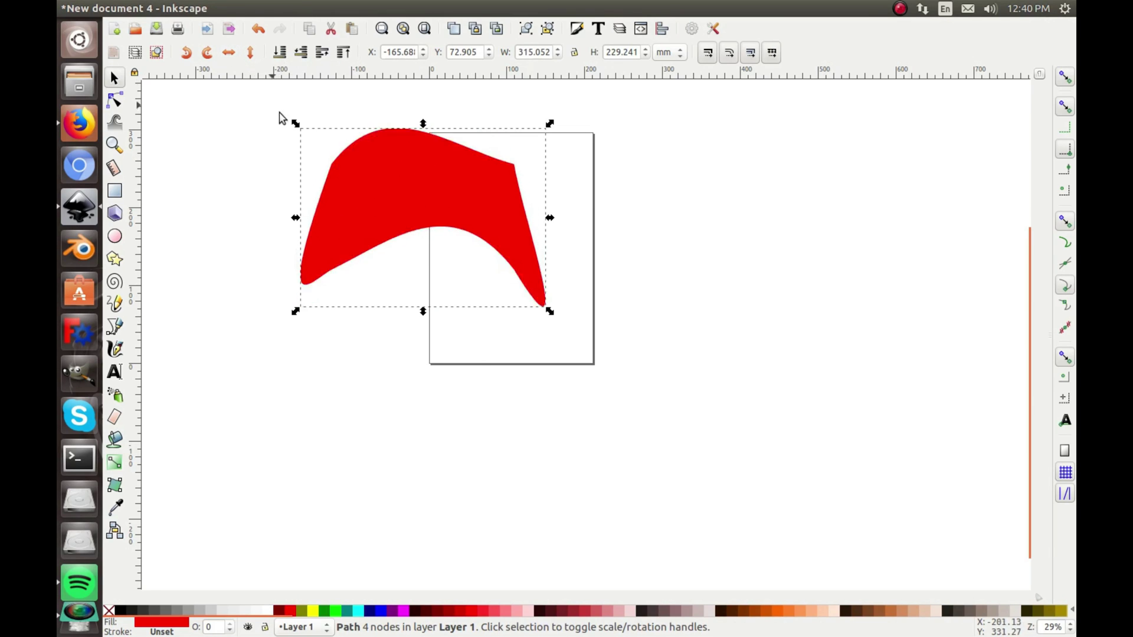
click(456, 279)
- Delete the curved red arch, then undo and redo so the page stays empty
click(419, 194)
key(Delete)
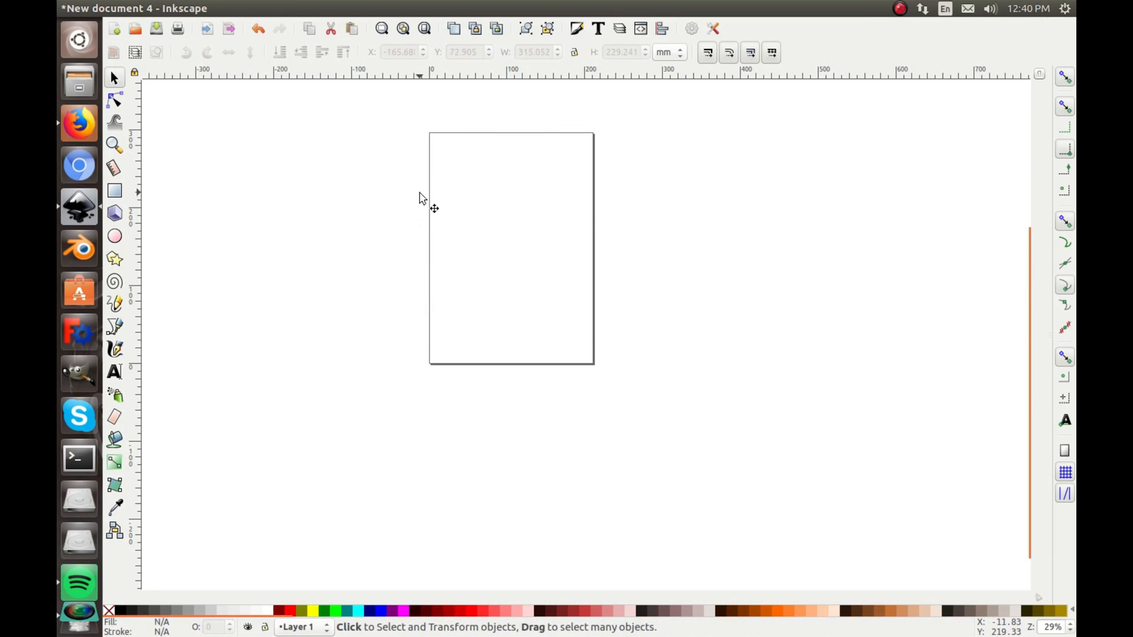
click(258, 29)
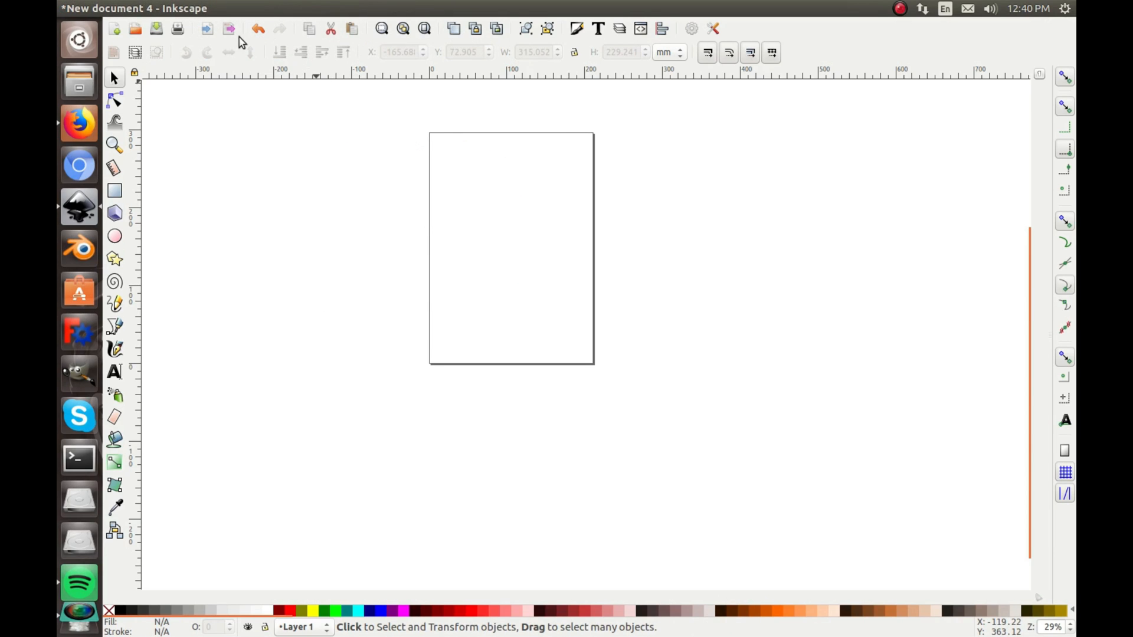